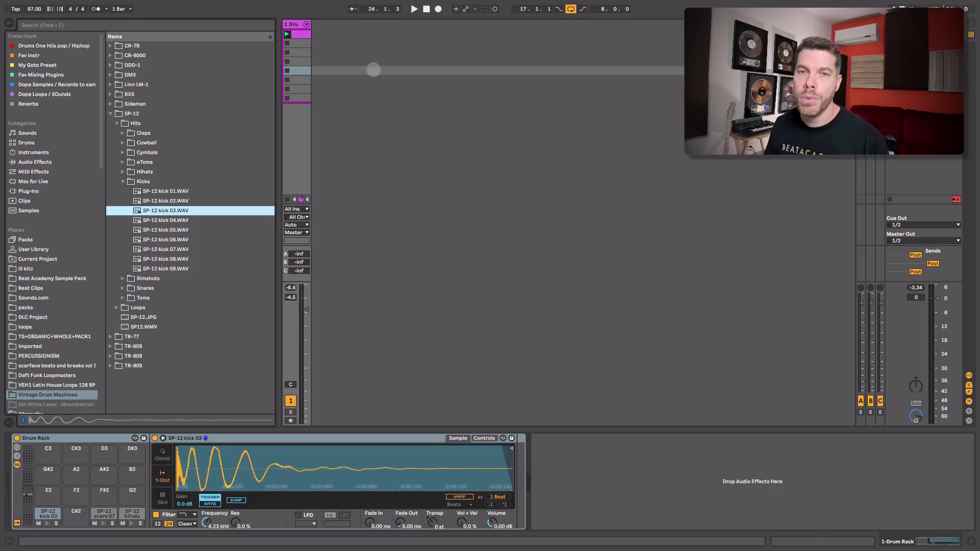
# Audition the Drum Rack's SP-12 pads, including the kick and the closed hi-hat
pyautogui.click(398, 116)
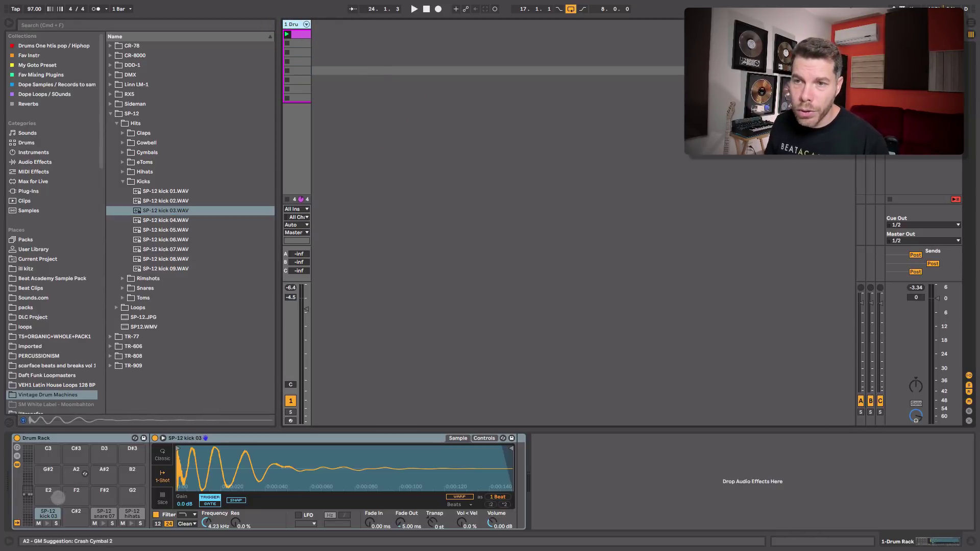
pyautogui.click(56, 516)
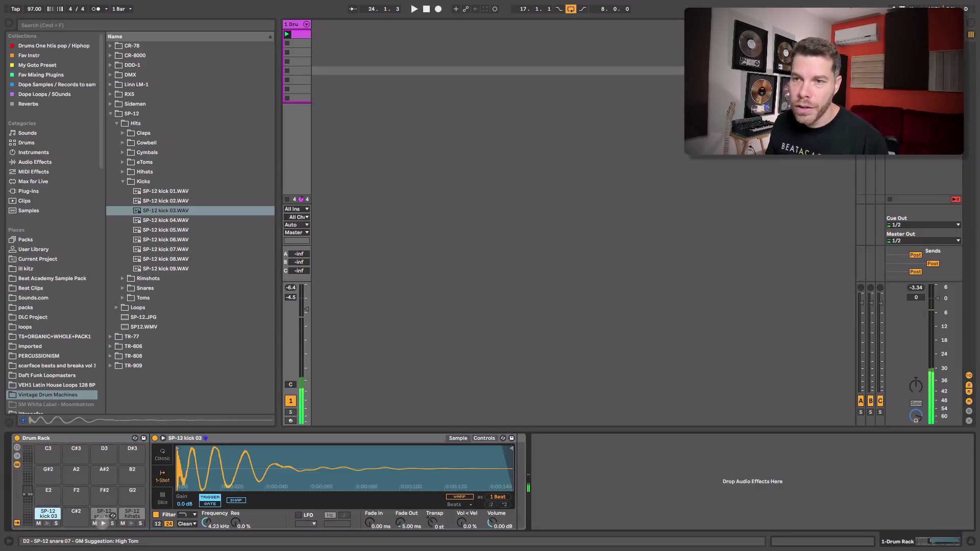
pyautogui.click(132, 523)
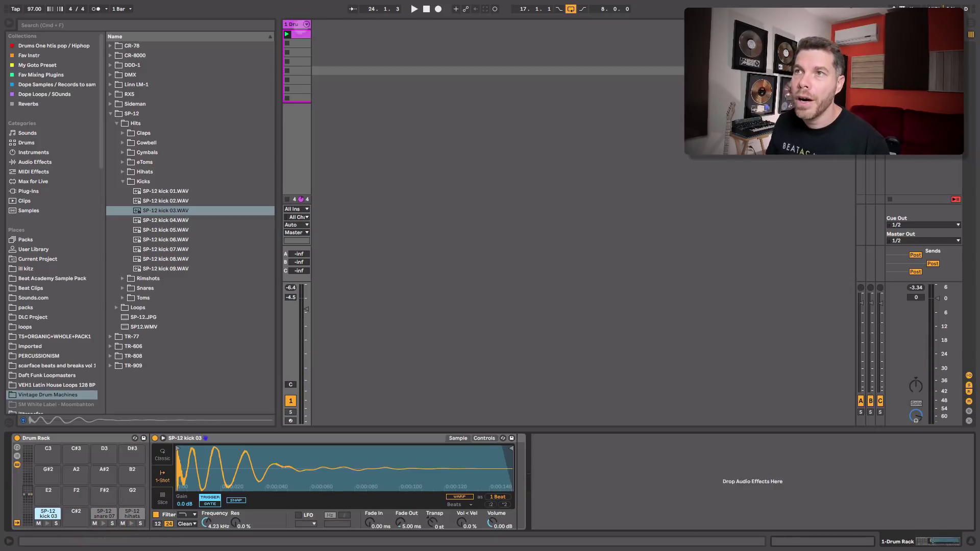
# Open the drum track's MIDI clip, review its kick and snare notes, and play the loop
pyautogui.click(297, 35)
pyautogui.doubleClick(297, 34)
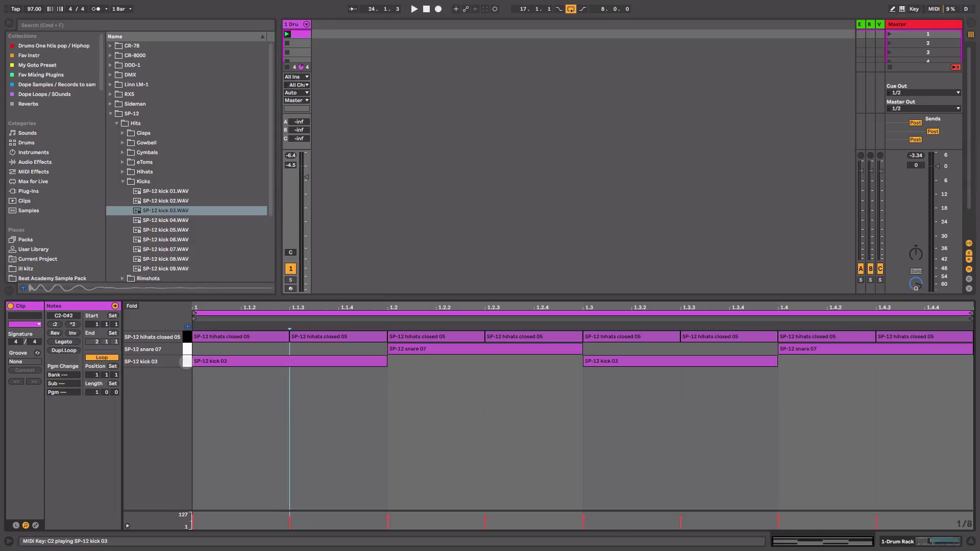
pyautogui.click(186, 361)
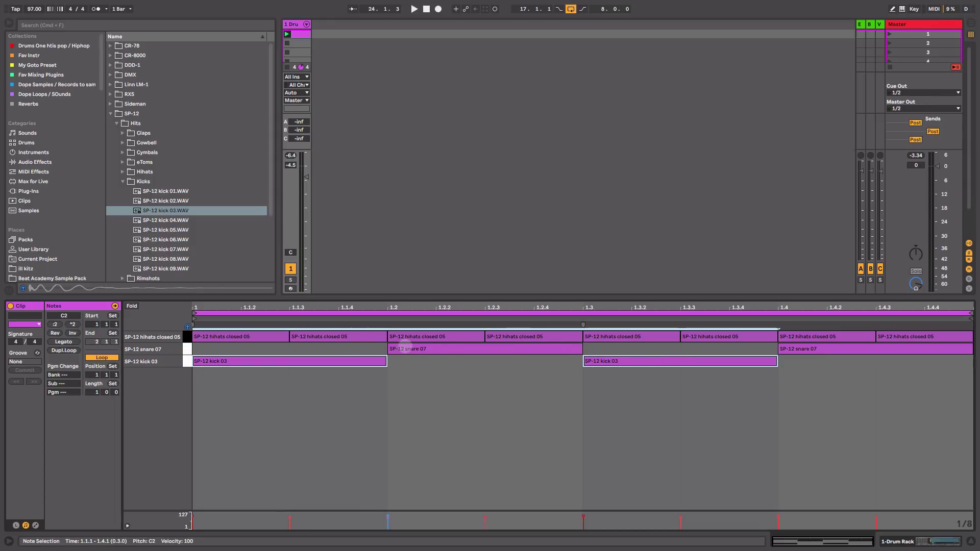
pyautogui.click(452, 346)
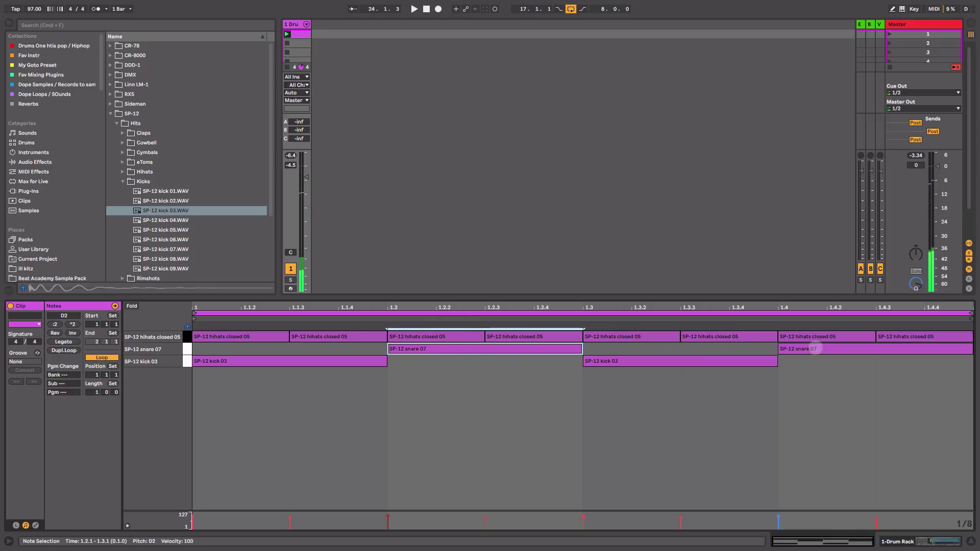
pyautogui.click(814, 349)
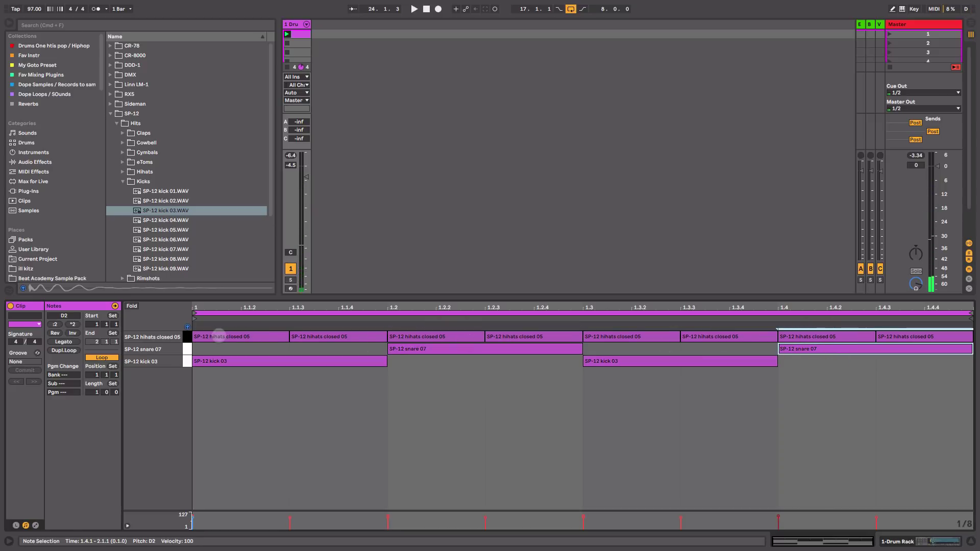
pyautogui.press('space')
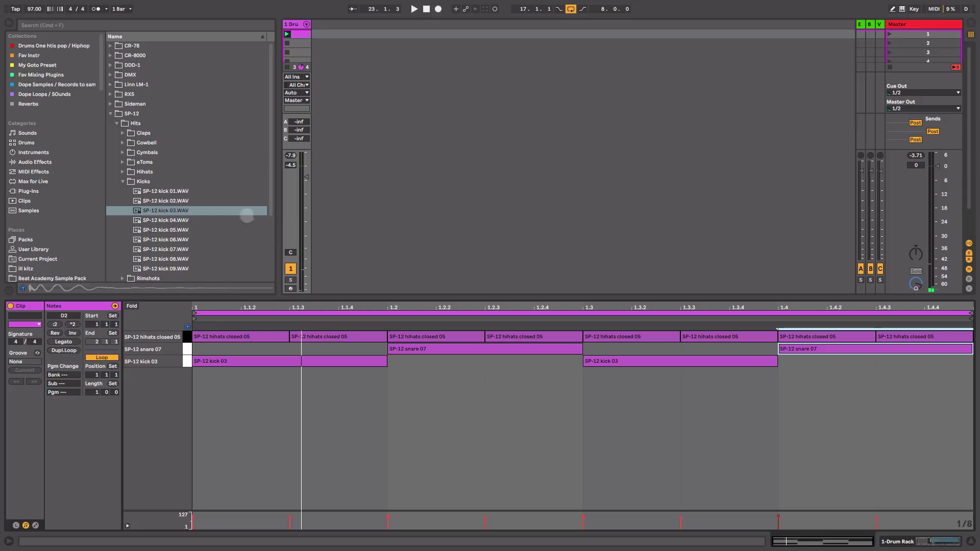
# Add an EQ Eight audio effect after the Drum Rack on the drum track
pyautogui.click(295, 25)
pyautogui.click(295, 25)
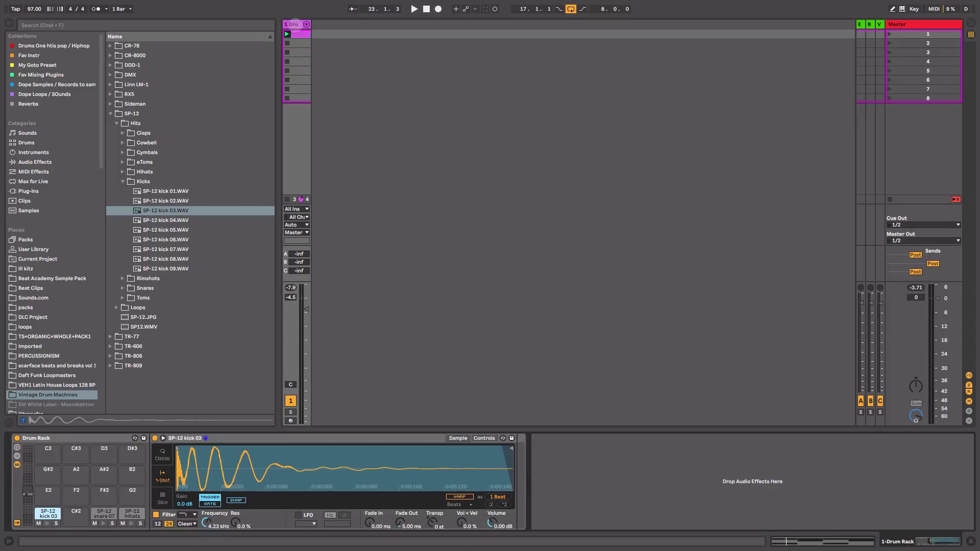
pyautogui.click(53, 163)
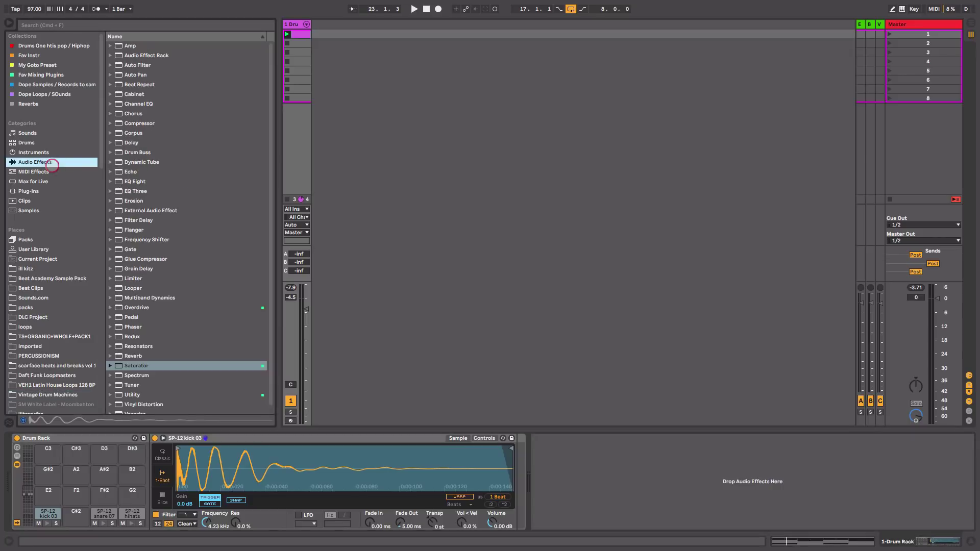
pyautogui.moveTo(127, 182); pyautogui.dragTo(583, 483)
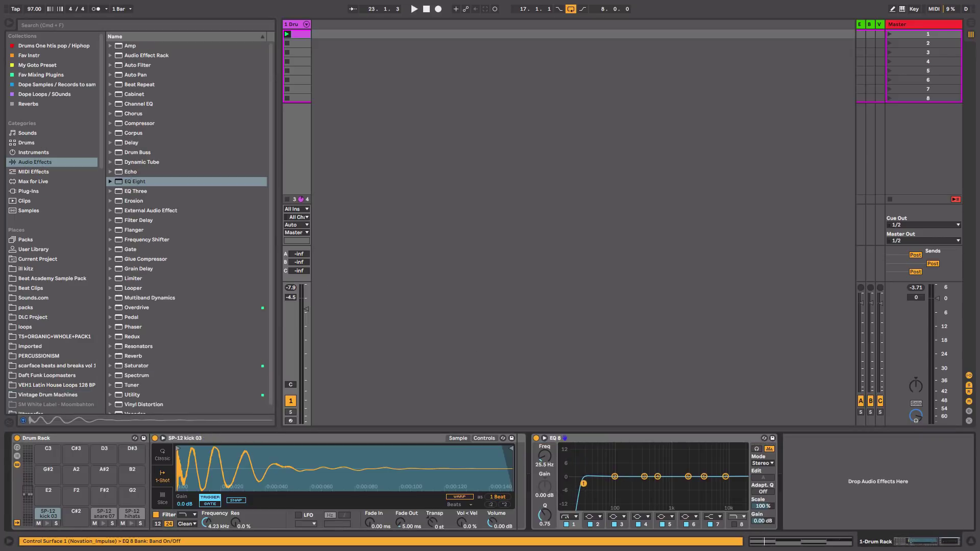
# Enable EQ band 8 as a high cut at about 9.94 kHz while auditioning the beat, and fold the EQ device
pyautogui.click(734, 524)
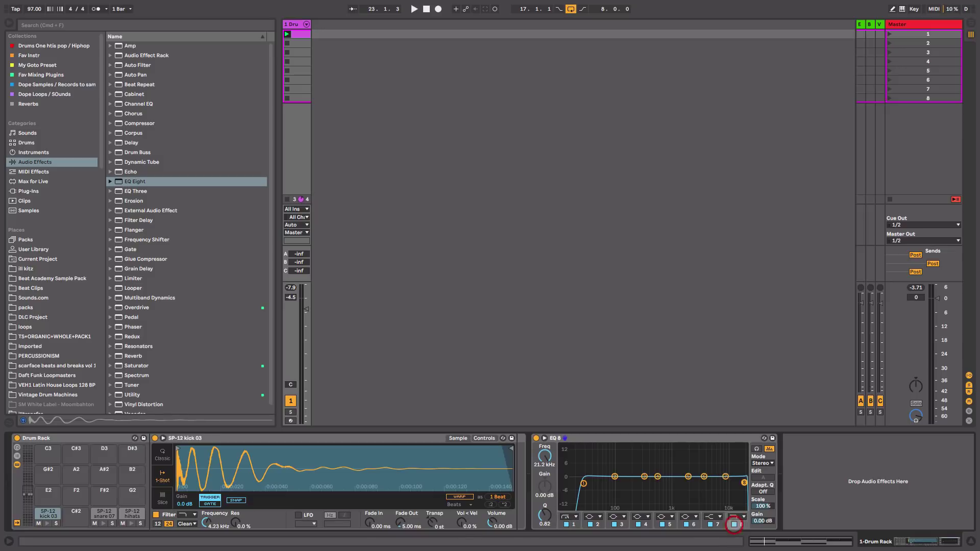
pyautogui.moveTo(743, 480); pyautogui.dragTo(726, 483)
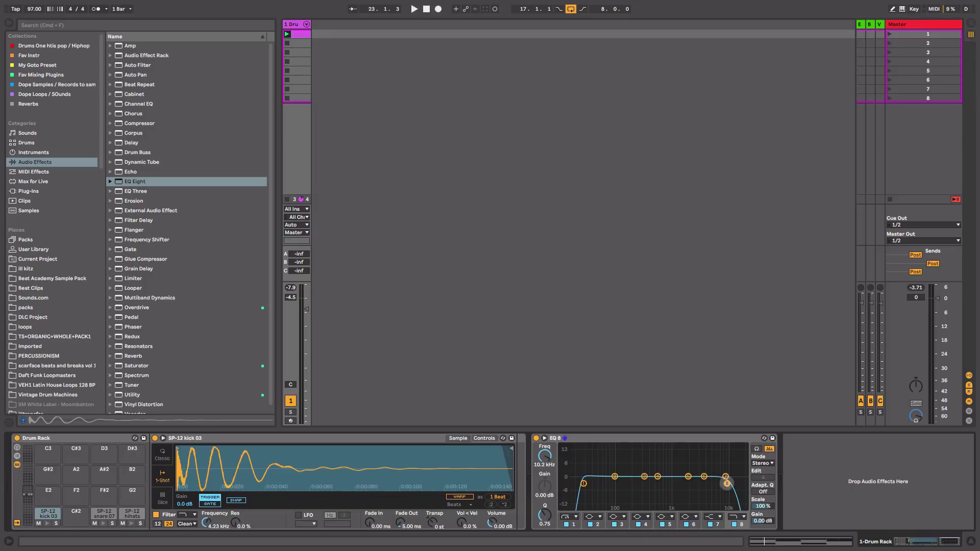
pyautogui.press('space')
pyautogui.moveTo(727, 484)
pyautogui.mouseDown()
pyautogui.moveTo(701, 483)
pyautogui.moveTo(726, 483)
pyautogui.mouseUp()
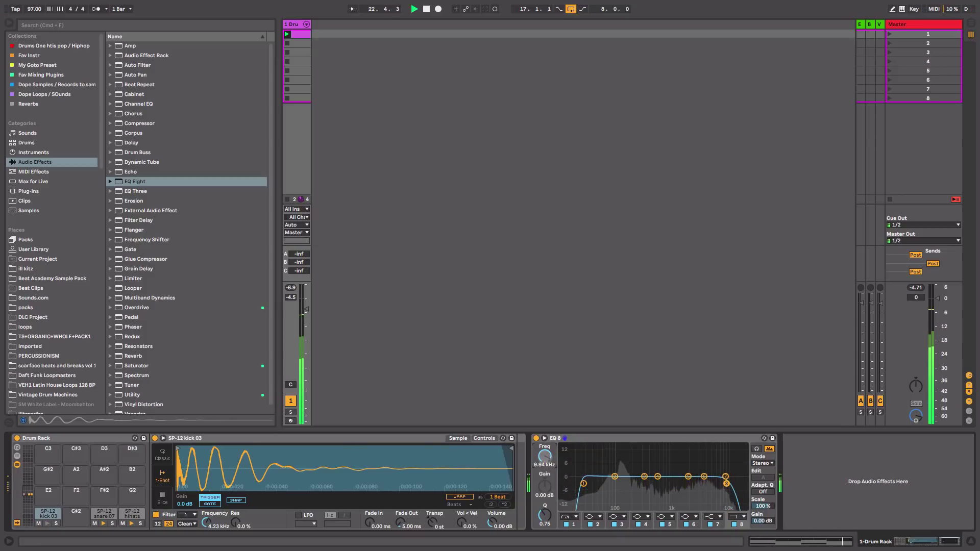
pyautogui.press('space')
pyautogui.doubleClick(587, 437)
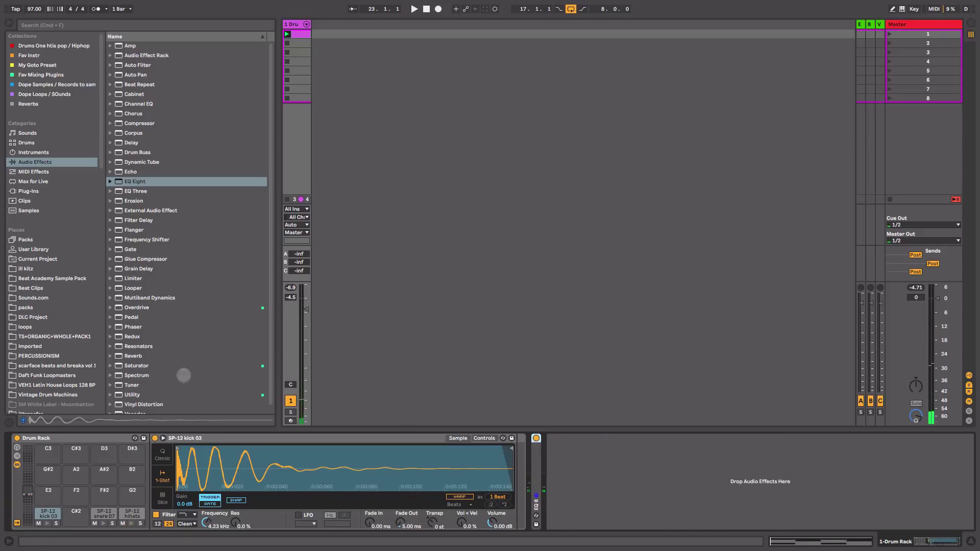
# Add an Overdrive effect after the EQ on the drum track and listen to the beat through it
pyautogui.scroll(-1, 164, 324)
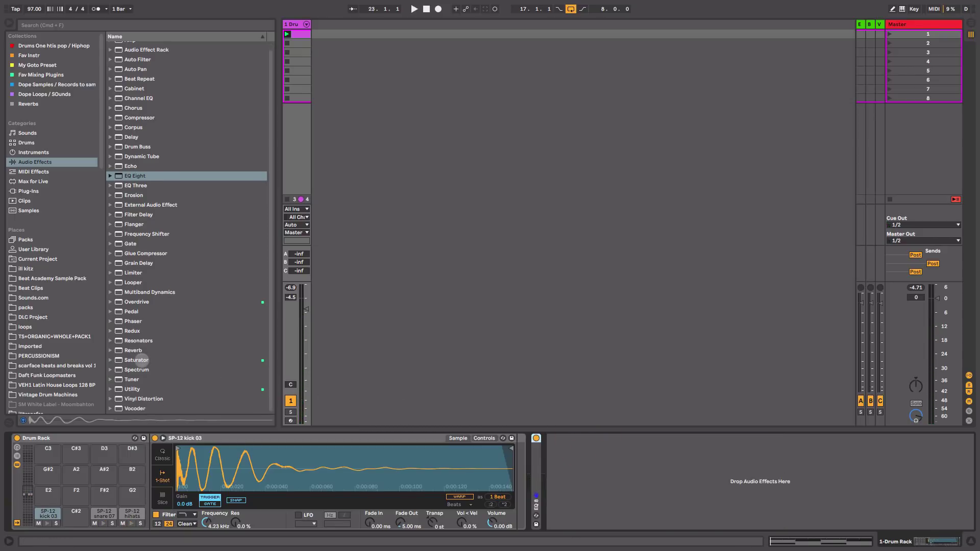
pyautogui.scroll(1, 138, 301)
pyautogui.click(136, 307)
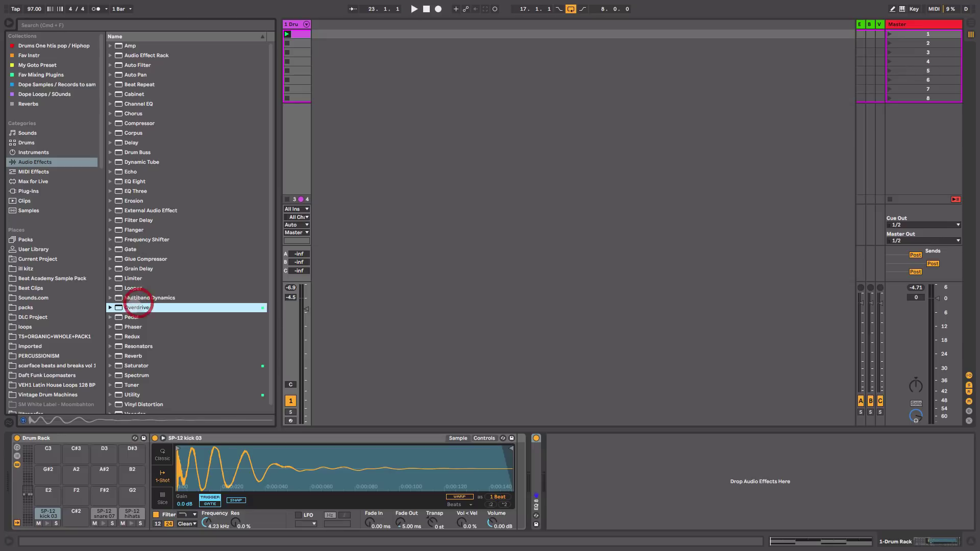
pyautogui.moveTo(137, 307); pyautogui.dragTo(559, 468)
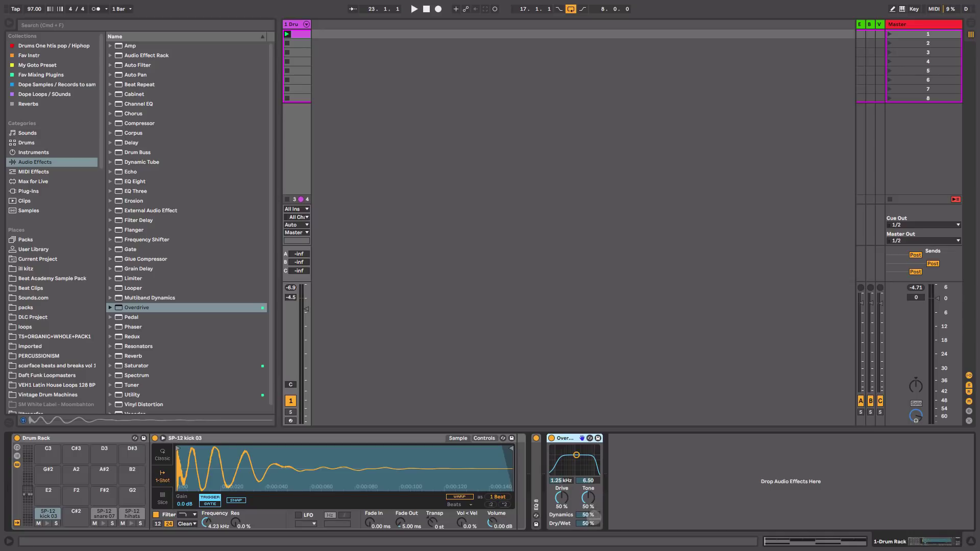
pyautogui.press('space')
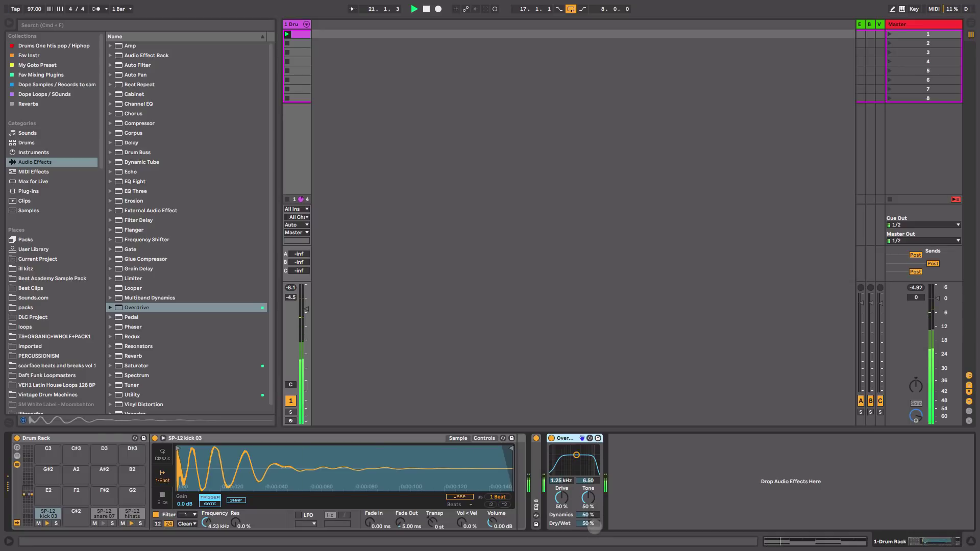
pyautogui.press('space')
# Set the Overdrive to 80% Dynamics, 37% Drive, 16% Tone and 21% Dry/Wet
pyautogui.moveTo(591, 524); pyautogui.dragTo(585, 513)
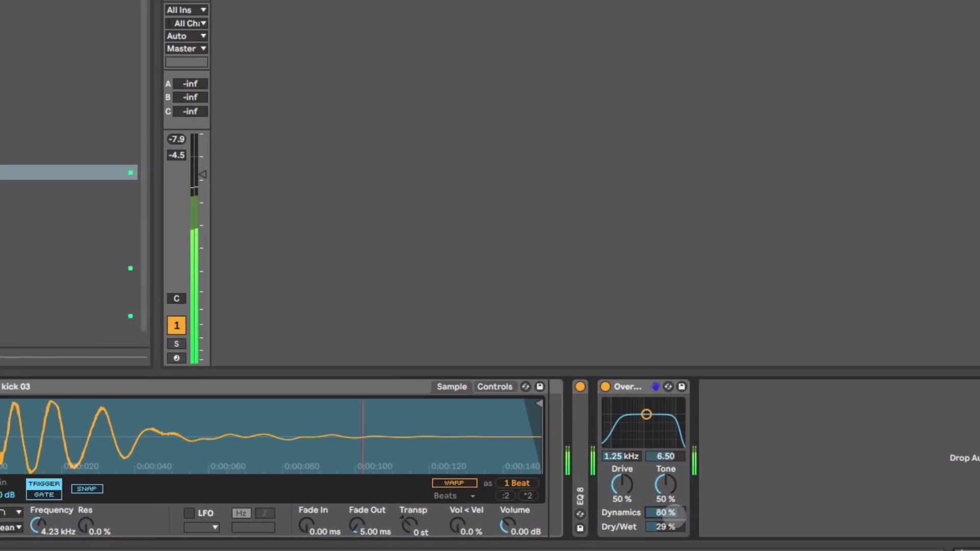
pyautogui.moveTo(663, 526); pyautogui.dragTo(663, 529)
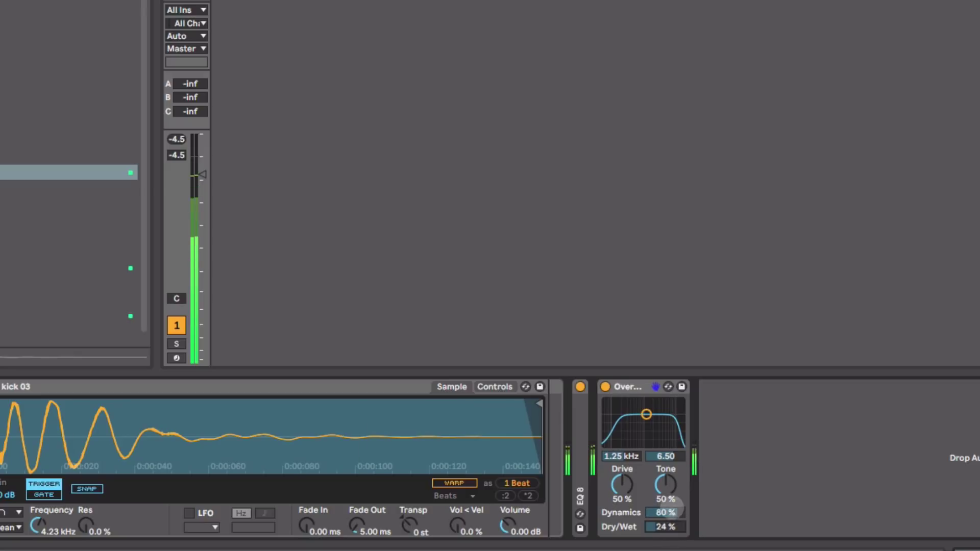
pyautogui.moveTo(666, 485); pyautogui.dragTo(665, 499)
pyautogui.moveTo(622, 484); pyautogui.dragTo(622, 489)
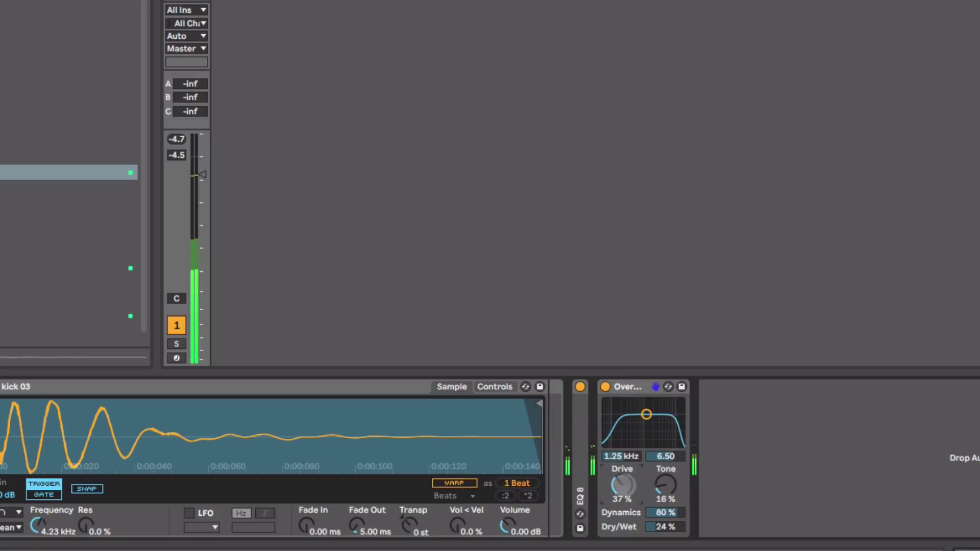
pyautogui.moveTo(665, 526); pyautogui.dragTo(664, 529)
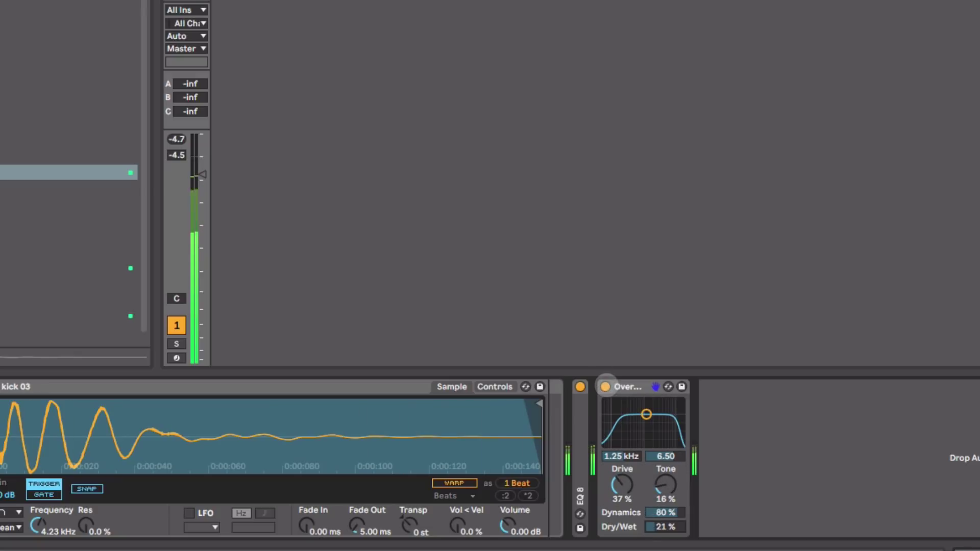
# Bypass and re-enable the Overdrive to compare the sound, and fine-tune its Tone
pyautogui.click(605, 386)
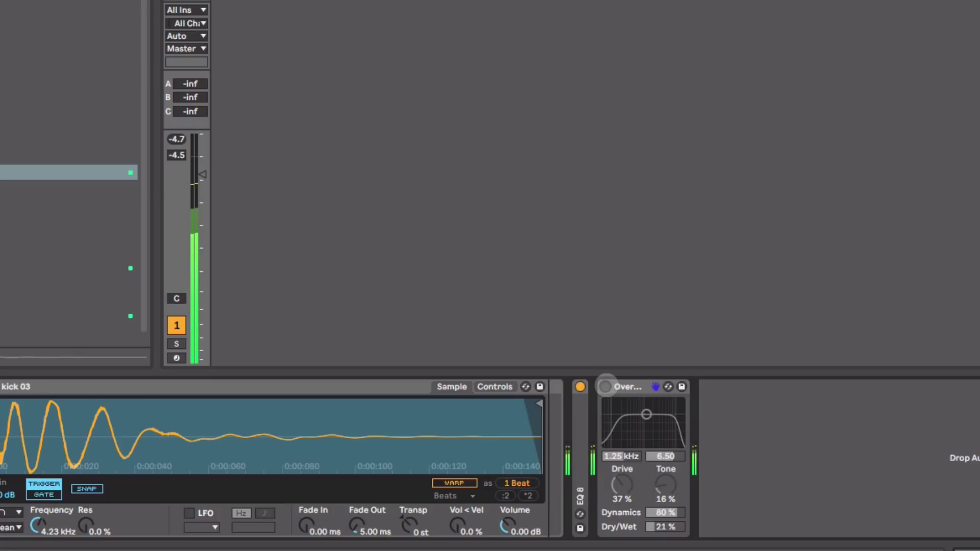
pyautogui.click(606, 386)
pyautogui.moveTo(665, 484); pyautogui.dragTo(664, 482)
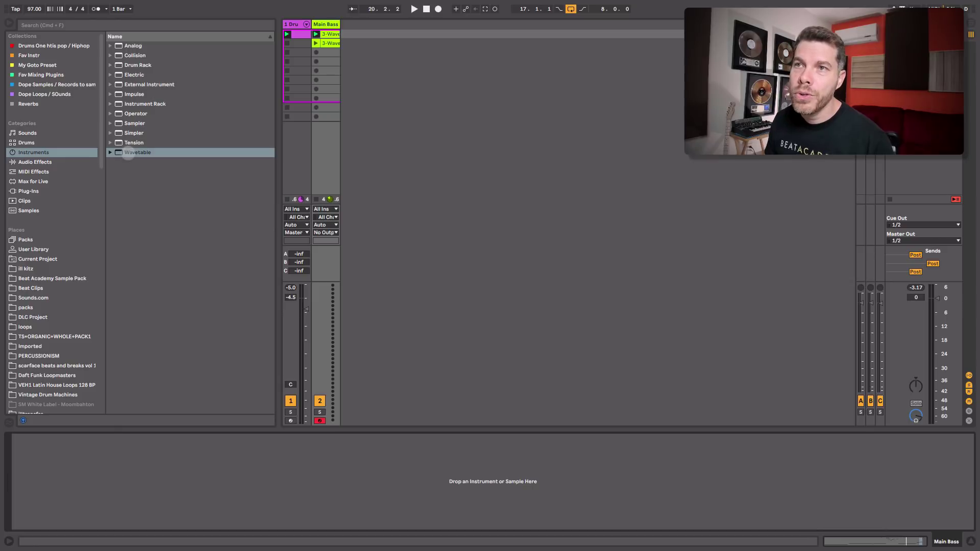
# Load a Wavetable instrument on the Main Bass track, with oscillator 1's Basic Shapes position at 68% and Mono voicing
pyautogui.moveTo(127, 153); pyautogui.dragTo(329, 72)
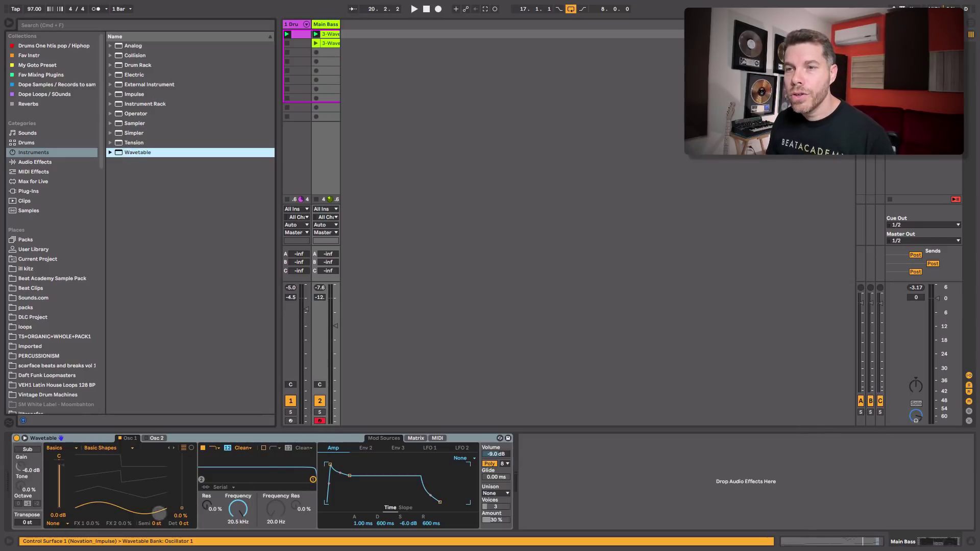
pyautogui.moveTo(156, 510); pyautogui.dragTo(80, 475)
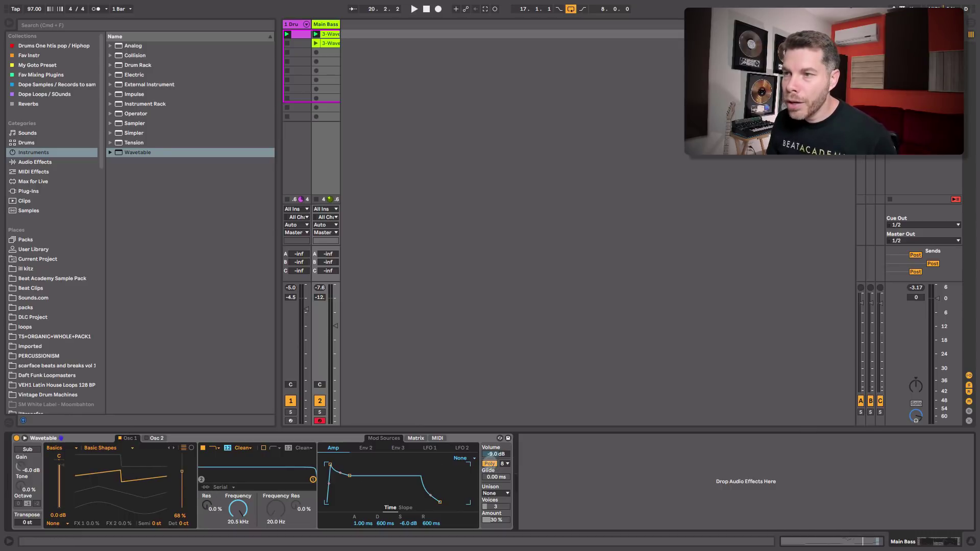
pyautogui.click(489, 463)
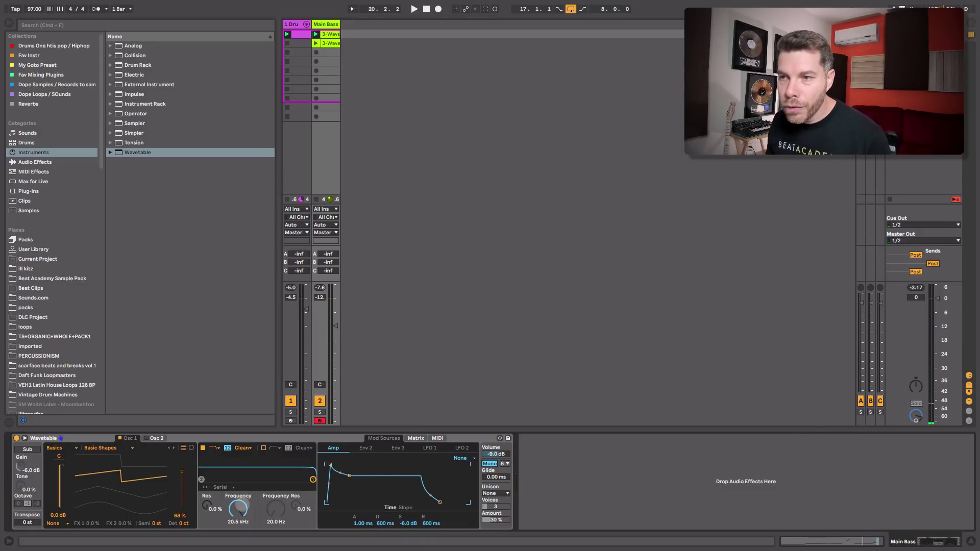
# Set Wavetable's filter 1 to a frequency of 145 Hz and a resonance of 26%
pyautogui.moveTo(237, 508); pyautogui.dragTo(238, 538)
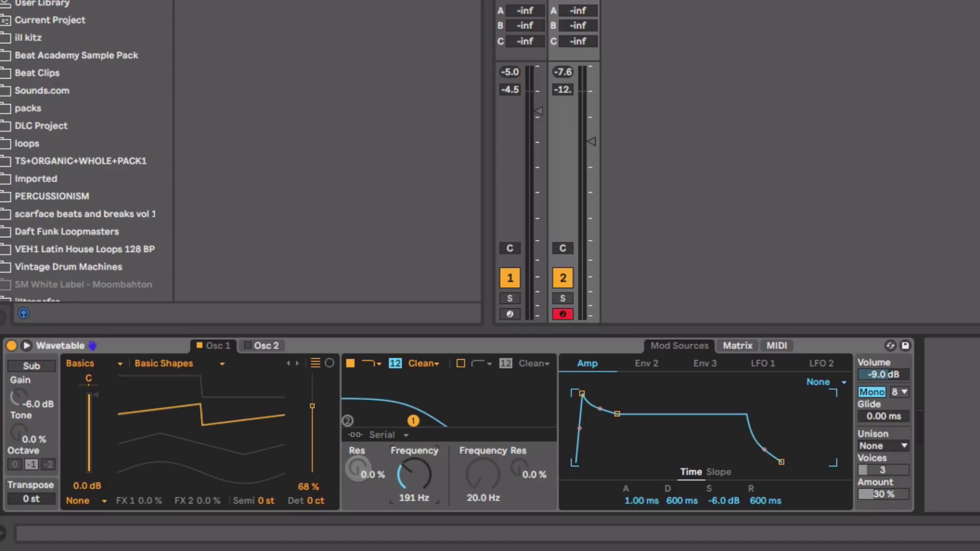
pyautogui.moveTo(357, 467); pyautogui.dragTo(357, 442)
pyautogui.moveTo(414, 472)
pyautogui.mouseDown()
pyautogui.moveTo(414, 492)
pyautogui.moveTo(414, 481)
pyautogui.mouseUp()
# Modulate Filter 1 Freq with Env 2 by an amount of 55 and lower the filter frequency to 123 Hz
pyautogui.click(737, 345)
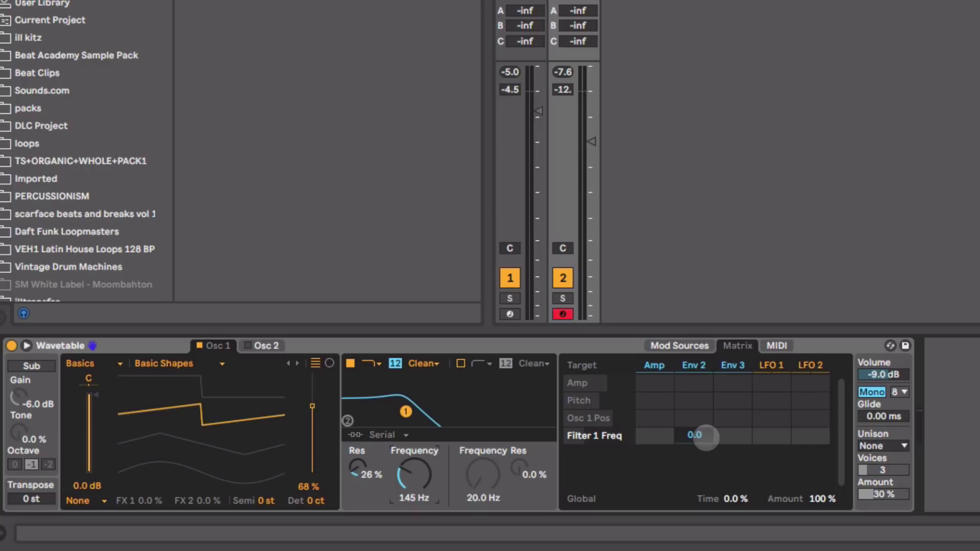
pyautogui.moveTo(695, 435); pyautogui.dragTo(695, 427)
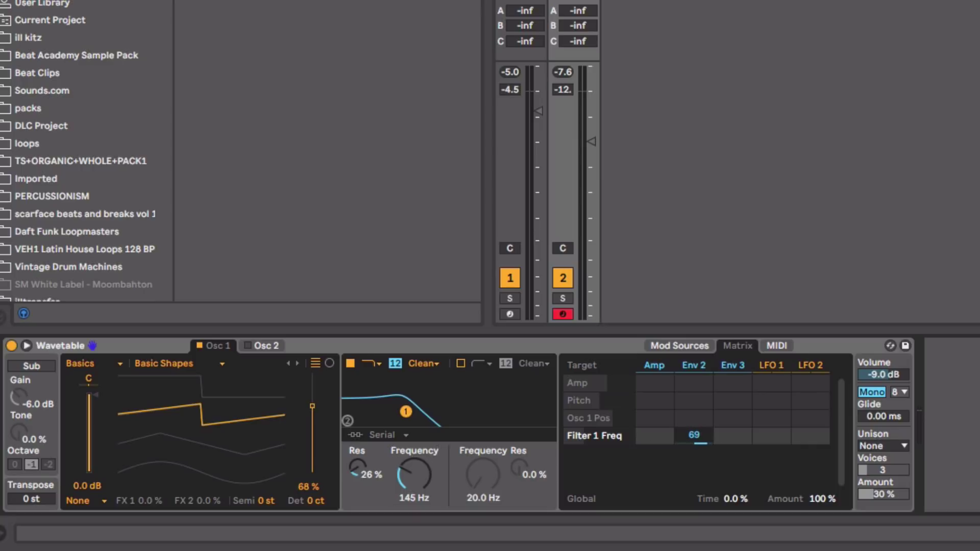
pyautogui.moveTo(695, 404)
pyautogui.mouseDown()
pyautogui.moveTo(695, 414)
pyautogui.moveTo(695, 406)
pyautogui.mouseUp()
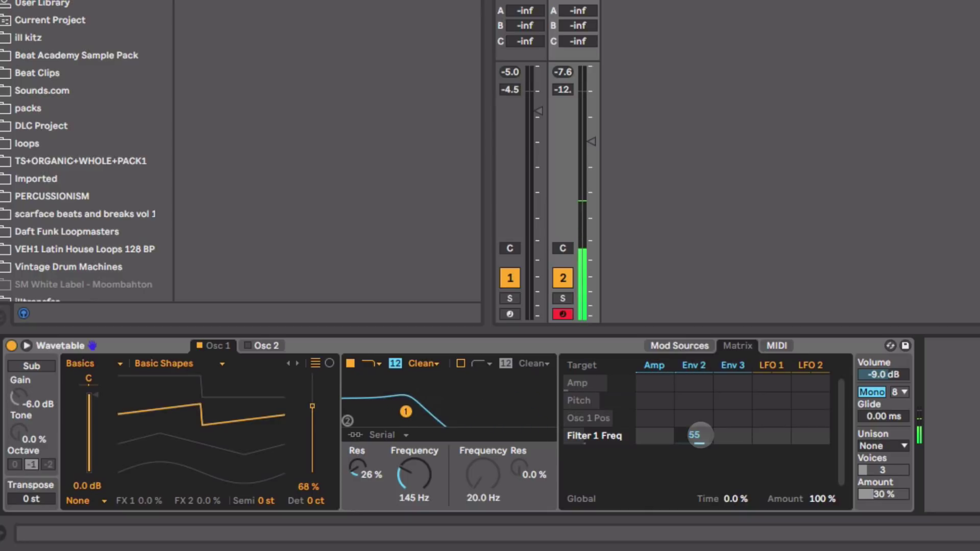
pyautogui.moveTo(414, 471); pyautogui.dragTo(415, 480)
# Turn on oscillator 2 and set its Basic Shapes position to 69% for a sawtooth wave
pyautogui.click(265, 345)
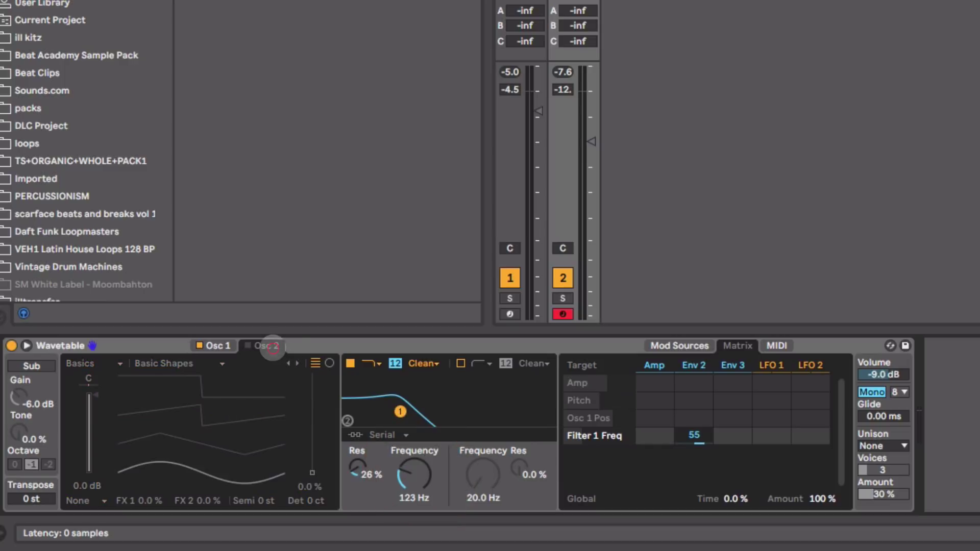
pyautogui.click(248, 346)
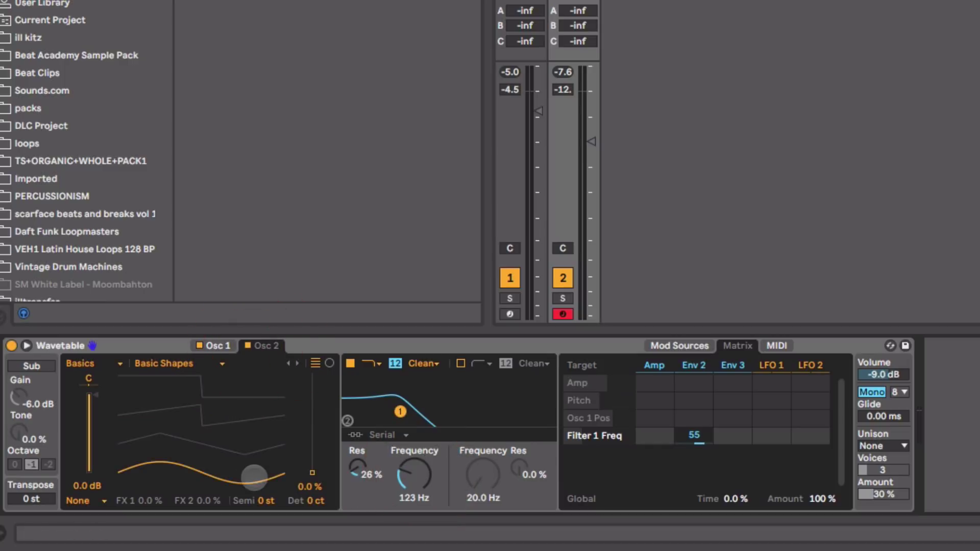
pyautogui.moveTo(254, 476); pyautogui.dragTo(254, 449)
pyautogui.moveTo(125, 412); pyautogui.dragTo(125, 410)
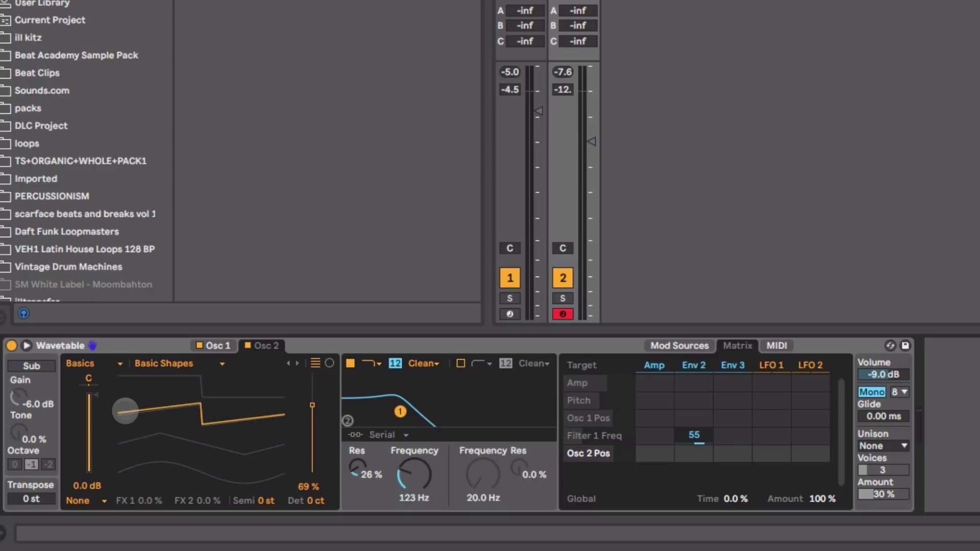
# Tune oscillator 2 to -12 semitones with a 12 ct detune, and bring up Wavetable's modulation source envelopes
pyautogui.click(266, 500)
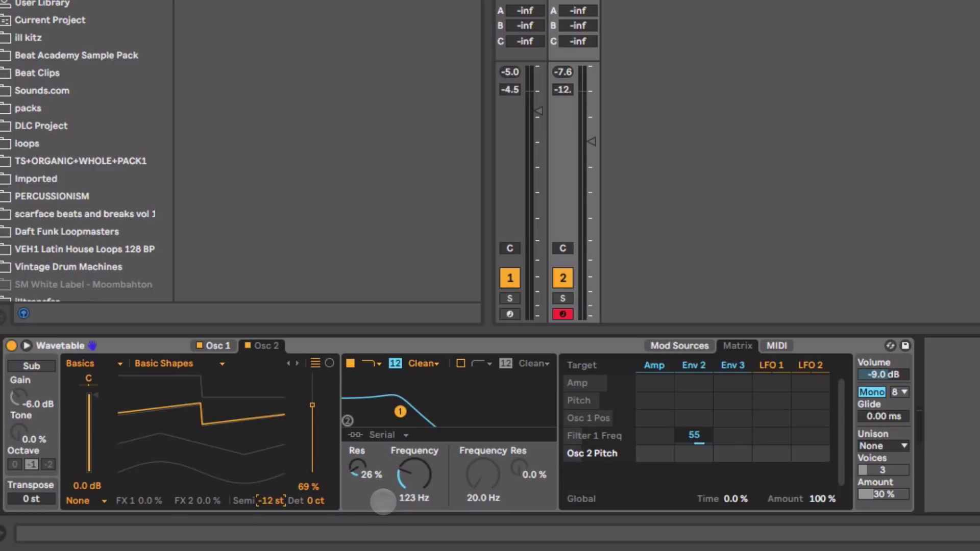
pyautogui.click(314, 501)
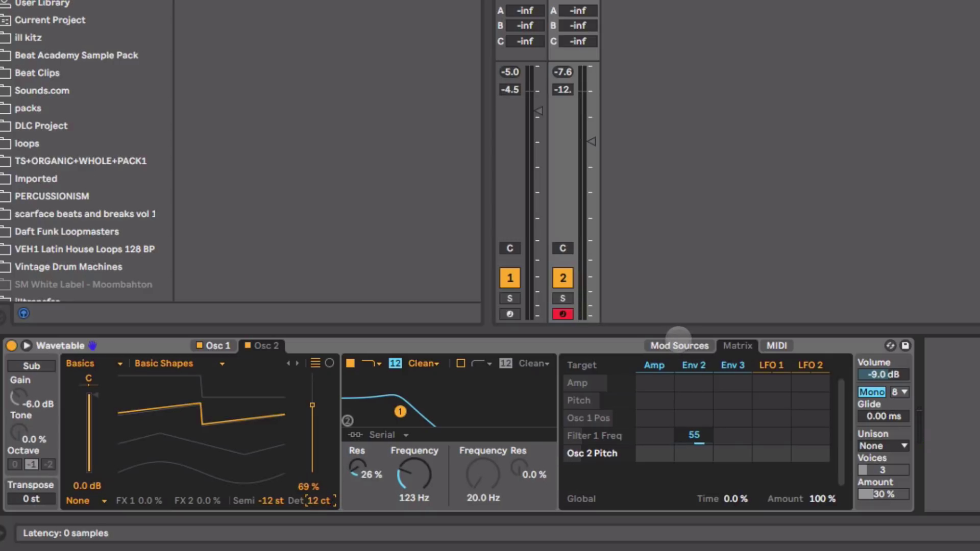
pyautogui.click(679, 346)
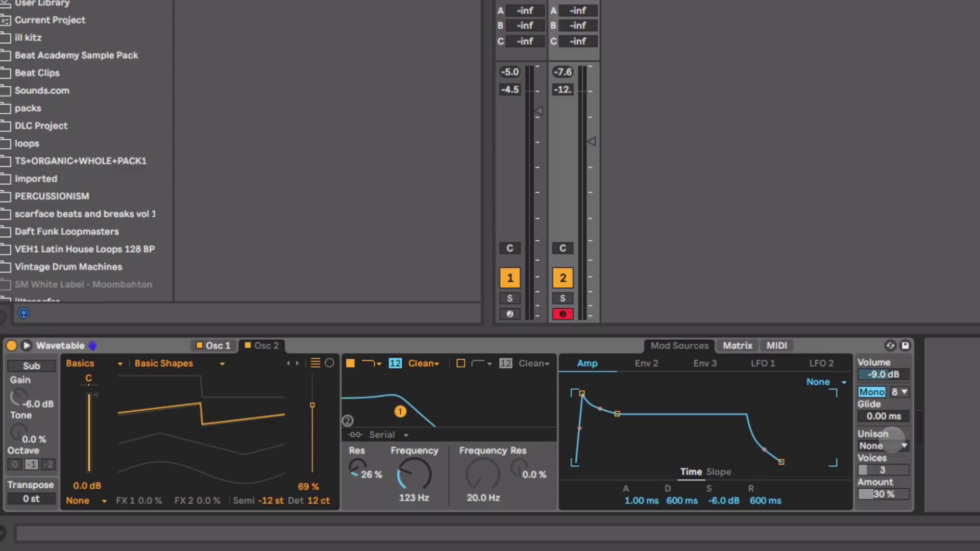
# Enable Shimmer unison in Wavetable with 6 voices and an amount of 7.0%
pyautogui.click(892, 444)
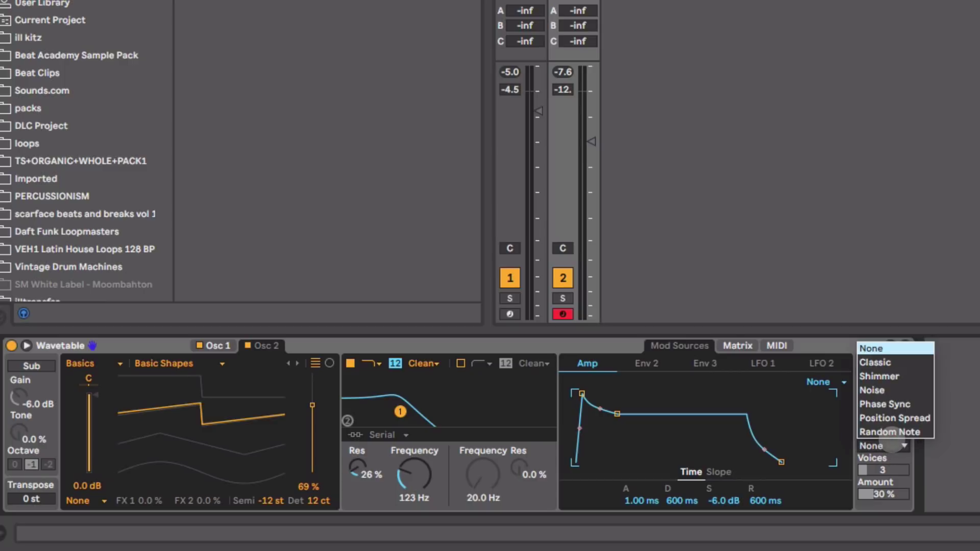
pyautogui.click(878, 376)
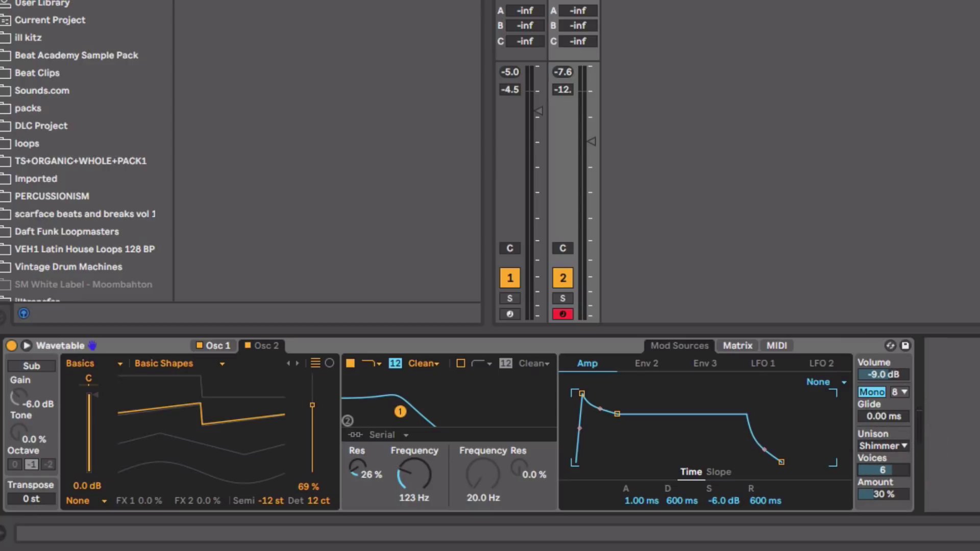
pyautogui.click(882, 470)
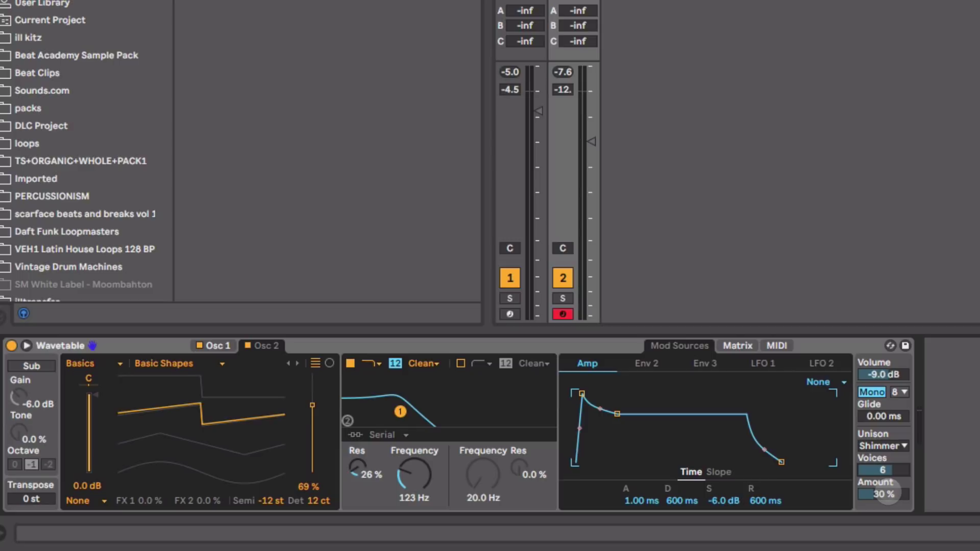
pyautogui.moveTo(887, 493); pyautogui.dragTo(889, 502)
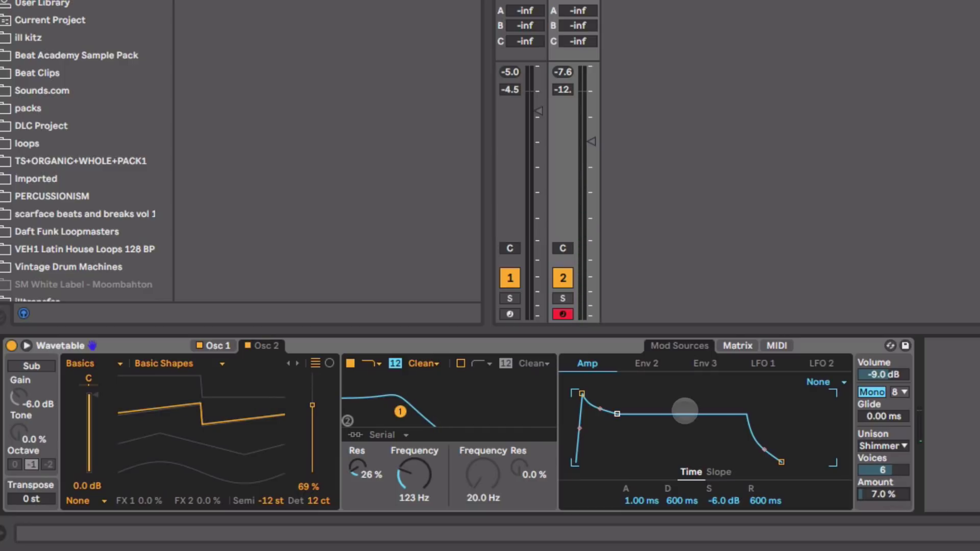
# Try longer and shorter releases on Env 2, settling on 1.05 s, and lower its sustain to 14%
pyautogui.click(647, 362)
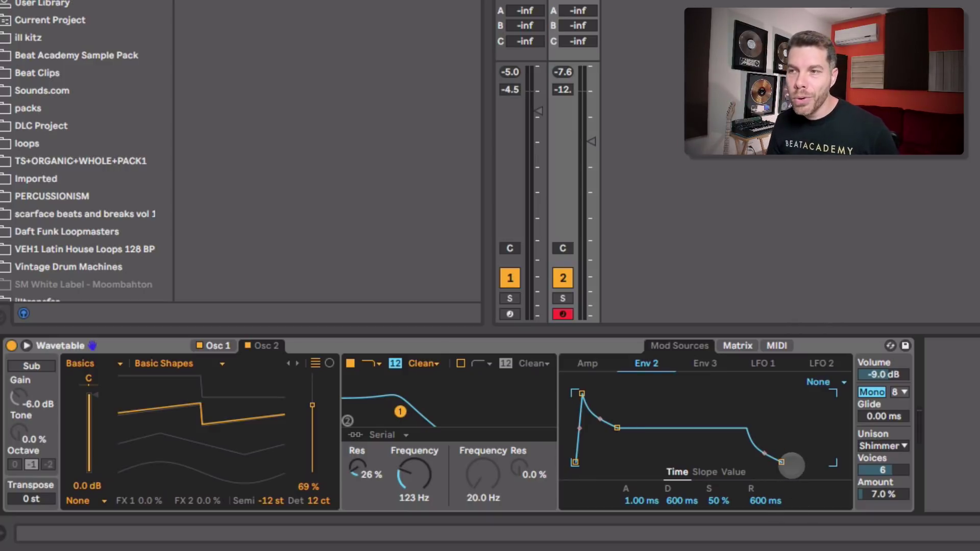
pyautogui.moveTo(781, 462); pyautogui.dragTo(809, 459)
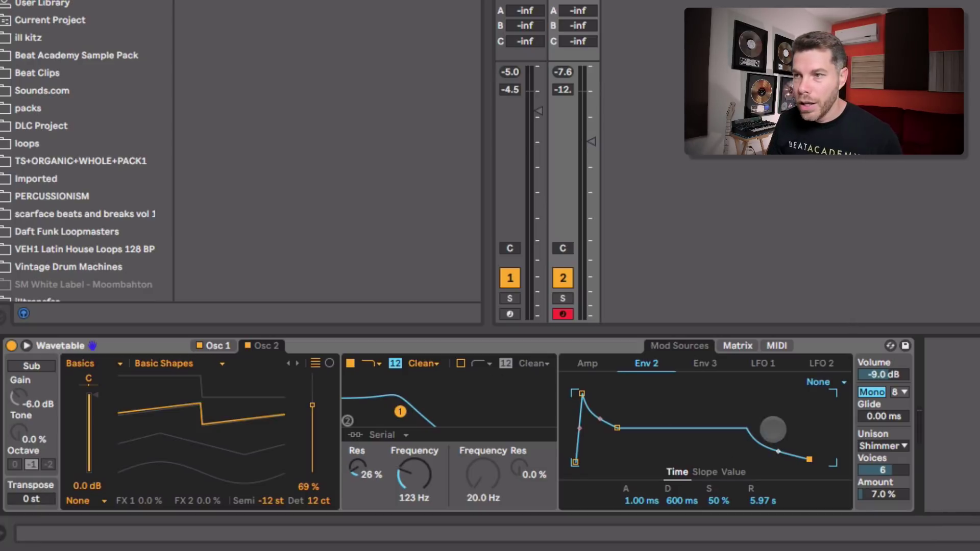
pyautogui.moveTo(809, 459); pyautogui.dragTo(755, 458)
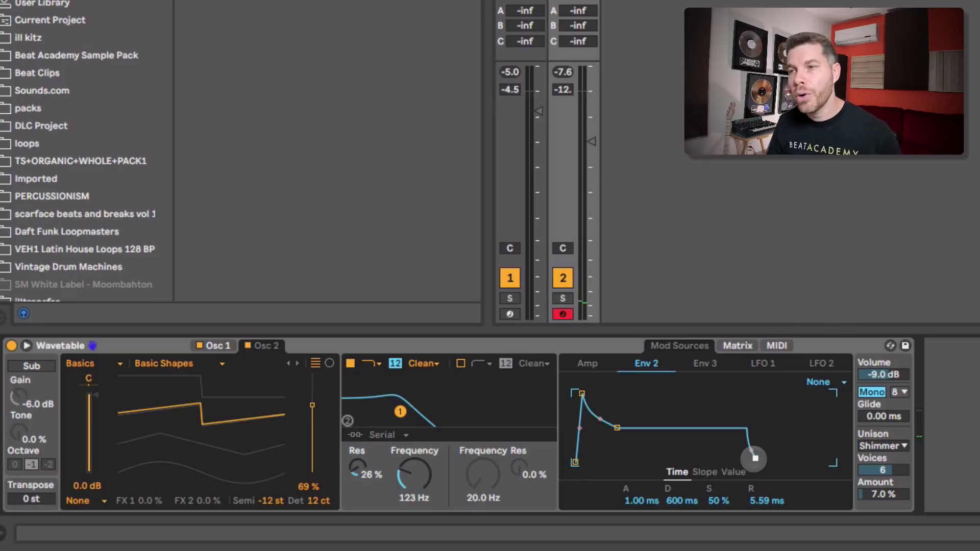
pyautogui.moveTo(755, 458); pyautogui.dragTo(785, 459)
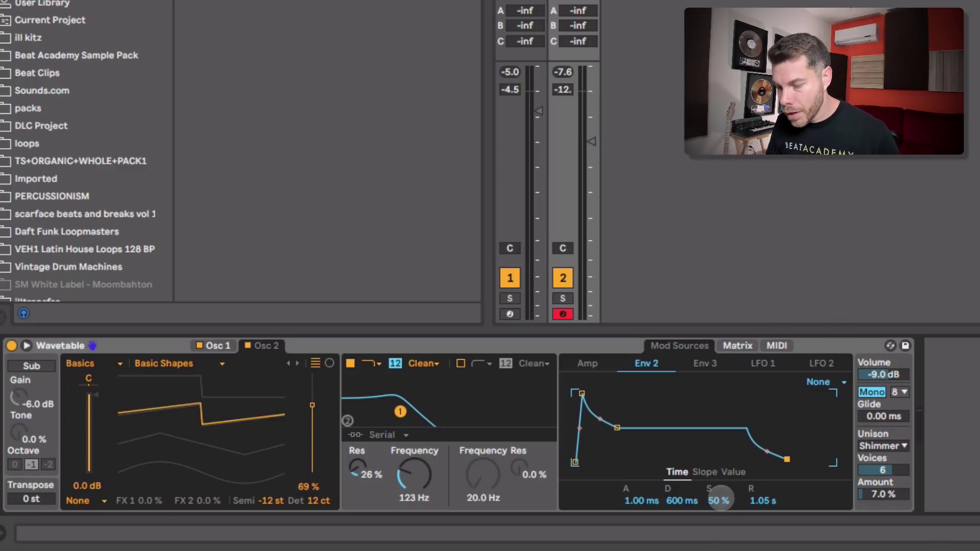
pyautogui.moveTo(718, 499)
pyautogui.mouseDown()
pyautogui.moveTo(719, 535)
pyautogui.moveTo(720, 500)
pyautogui.mouseUp()
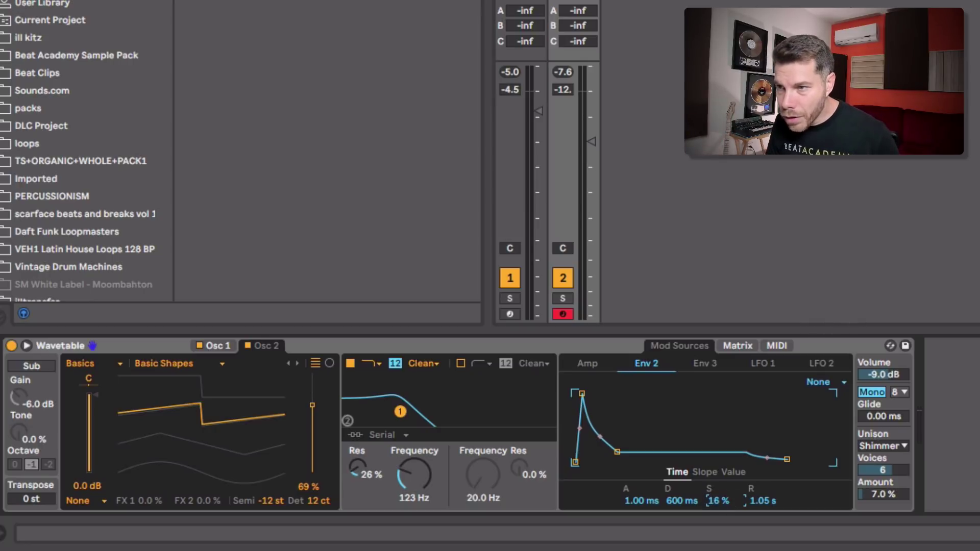
pyautogui.moveTo(719, 501); pyautogui.dragTo(719, 499)
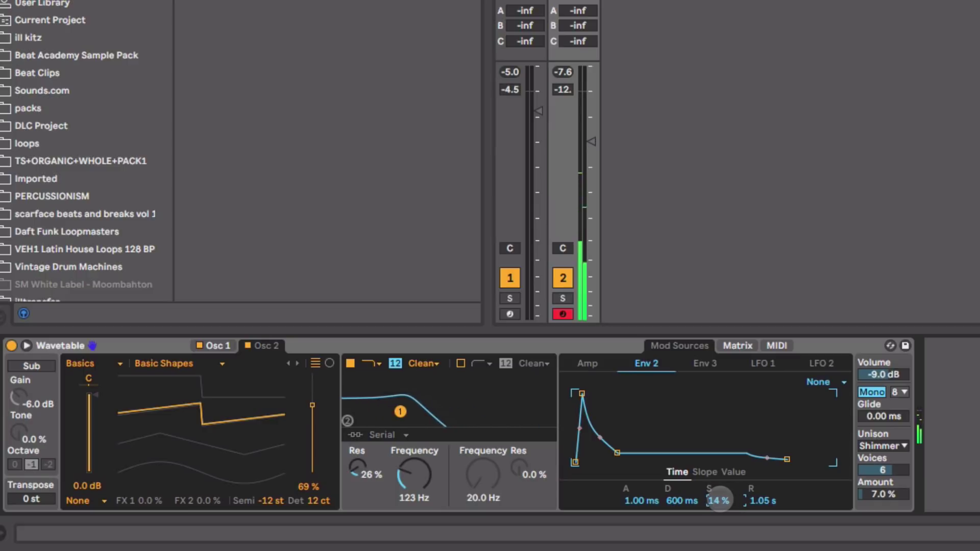
# Set Env 2's decay to 683 ms and its release to 233 ms
pyautogui.click(682, 500)
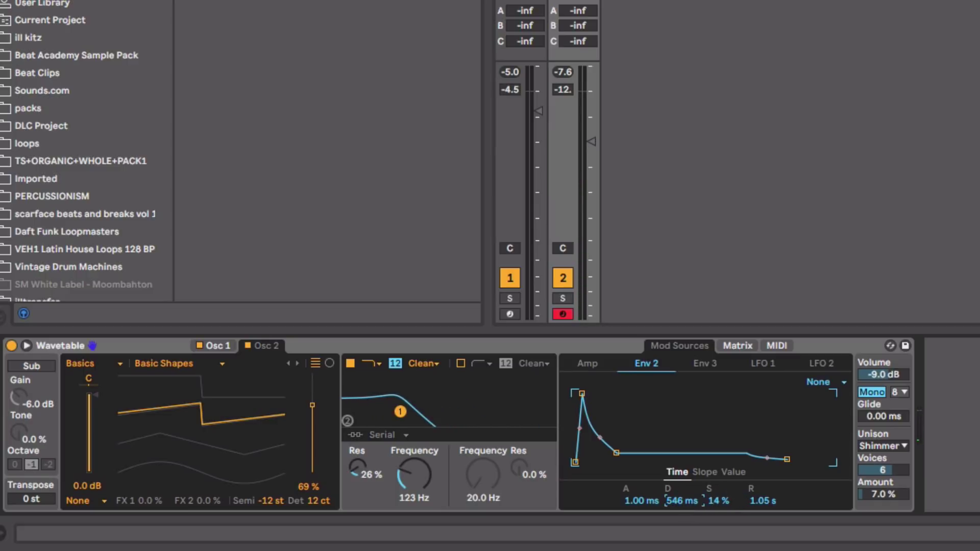
pyautogui.moveTo(681, 500); pyautogui.dragTo(682, 502)
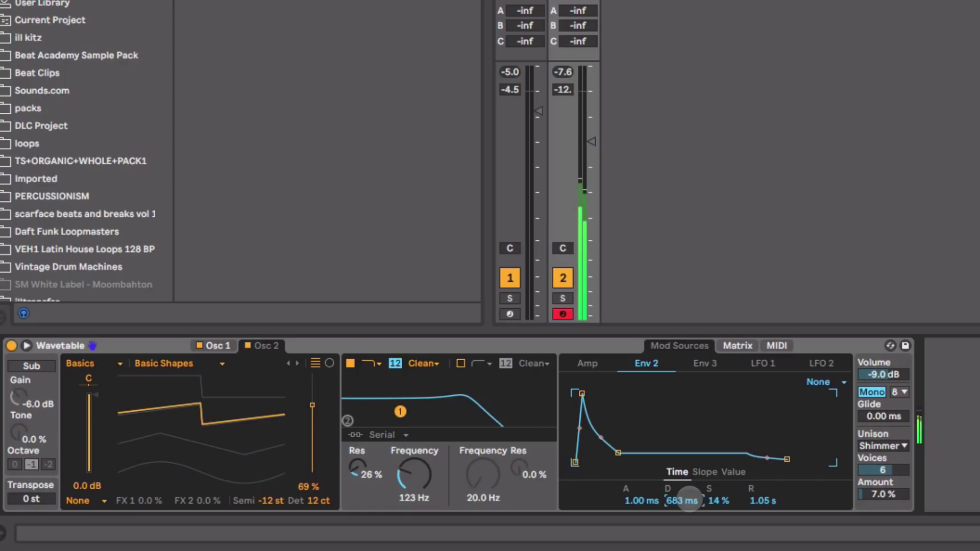
pyautogui.click(676, 503)
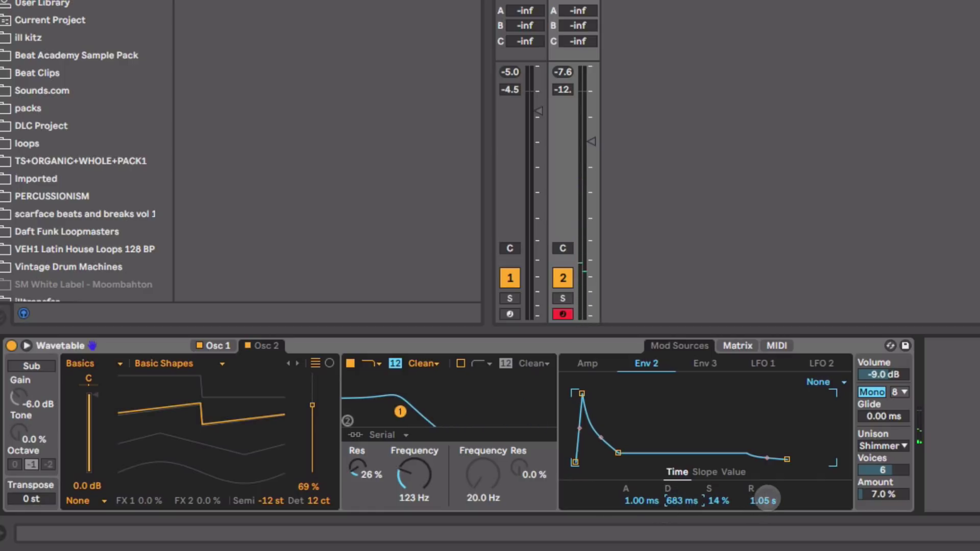
pyautogui.moveTo(764, 499); pyautogui.dragTo(764, 507)
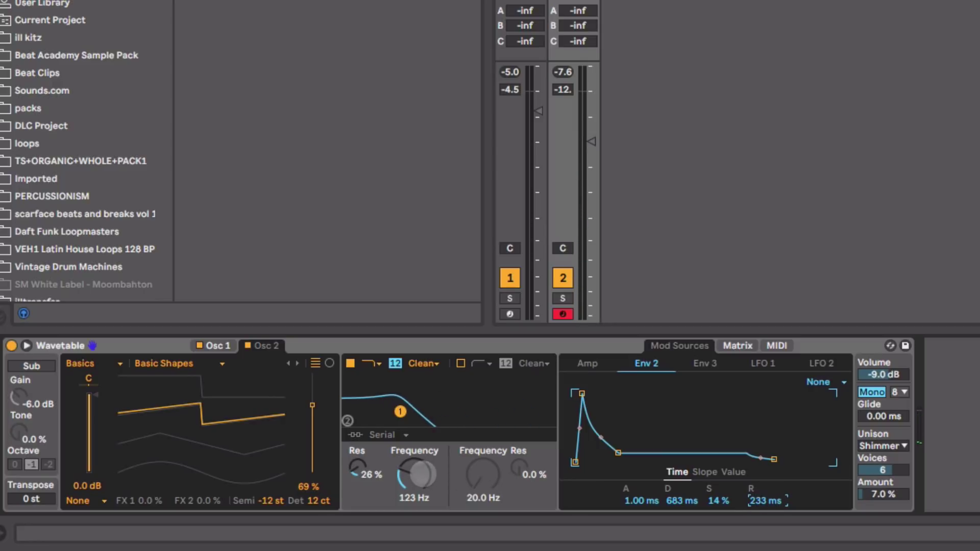
# Lower the filter 1 frequency to 67.1 Hz and the Amp envelope's sustain to -9.1 dB
pyautogui.moveTo(420, 475); pyautogui.dragTo(420, 491)
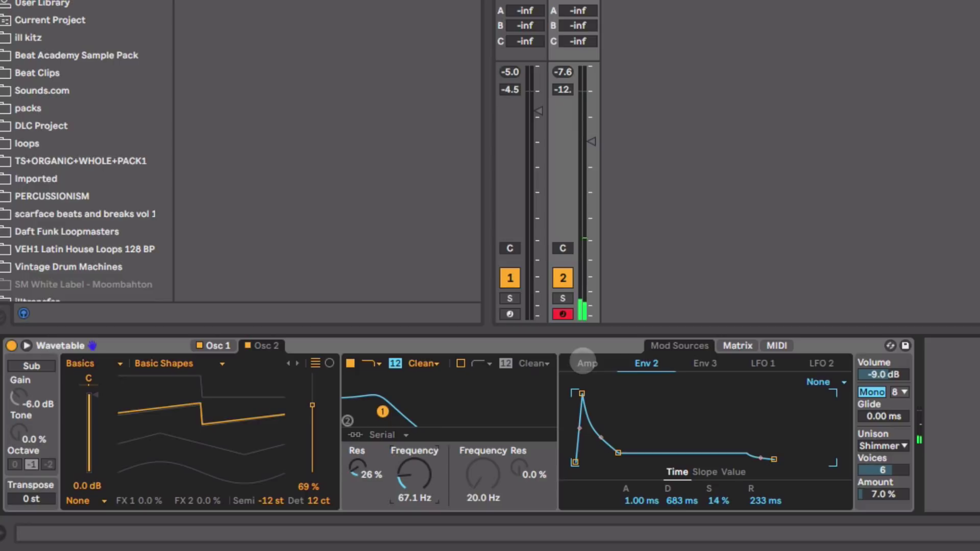
pyautogui.click(586, 363)
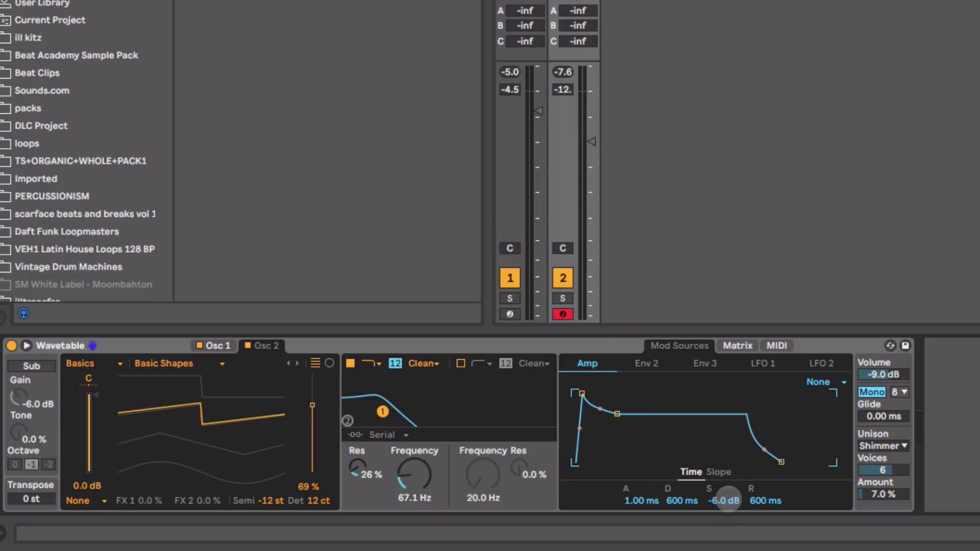
pyautogui.moveTo(723, 497)
pyautogui.mouseDown()
pyautogui.moveTo(724, 515)
pyautogui.moveTo(725, 487)
pyautogui.mouseUp()
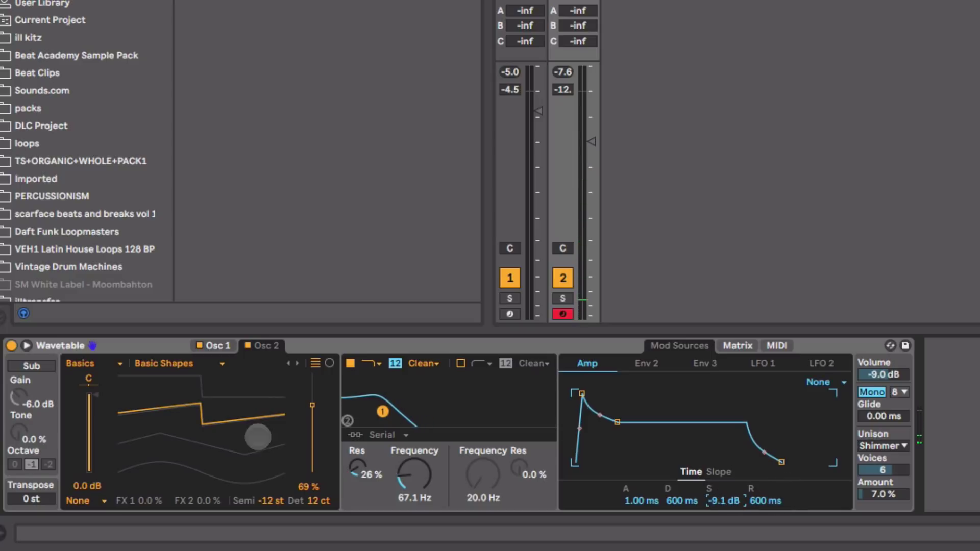
# Turn on the sub oscillator with a gain of -3.6 dB and a tone of 73%
pyautogui.click(45, 367)
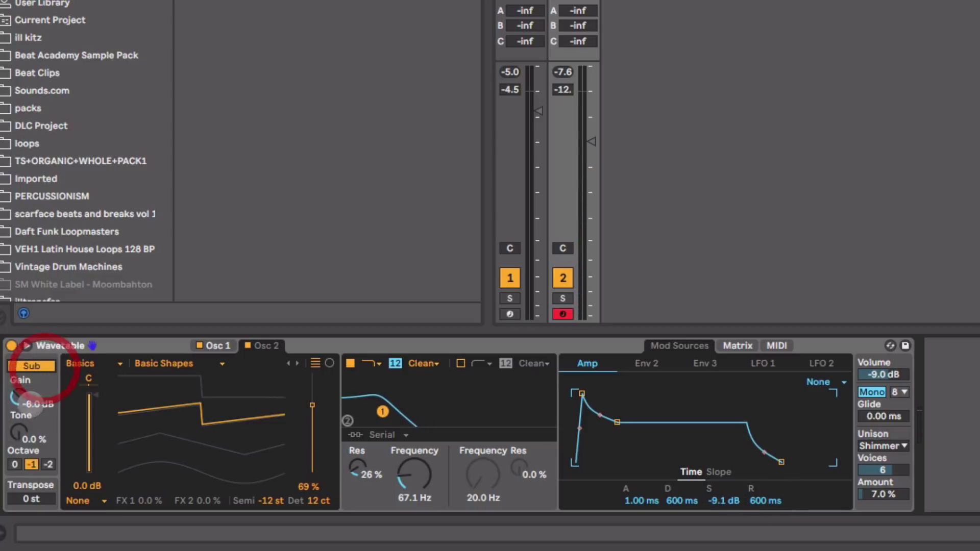
pyautogui.moveTo(21, 397); pyautogui.dragTo(21, 390)
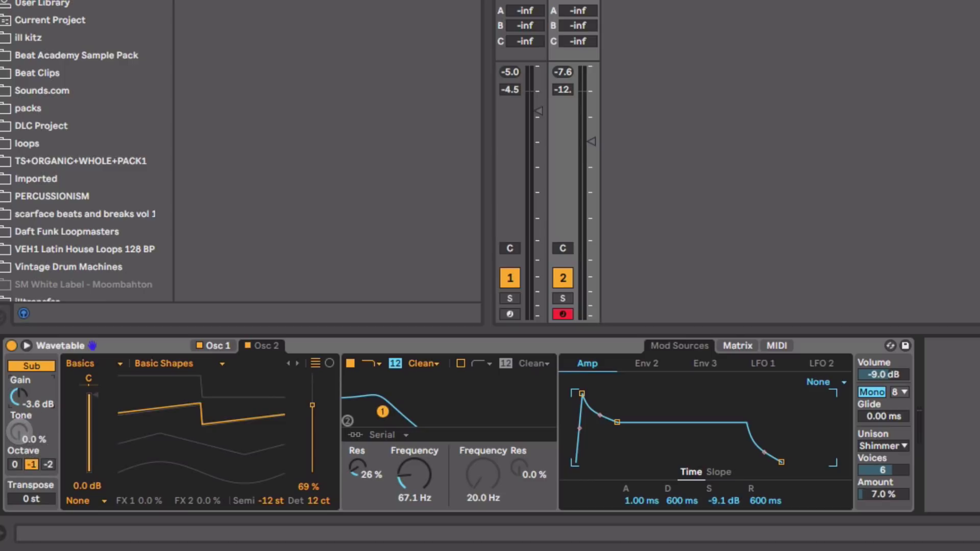
pyautogui.moveTo(19, 431); pyautogui.dragTo(18, 404)
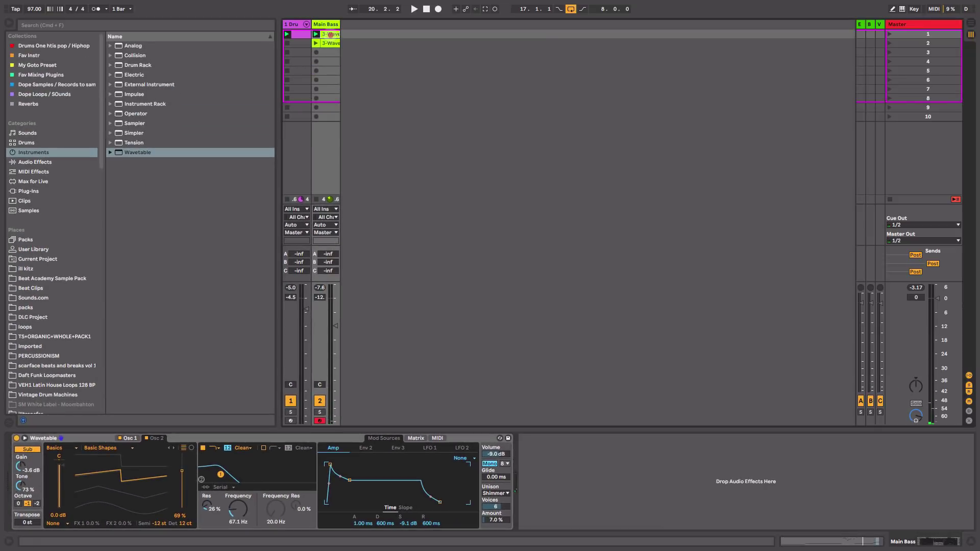
# Open the first Main Bass clip and play it with the drums while viewing its MIDI notes
pyautogui.doubleClick(331, 34)
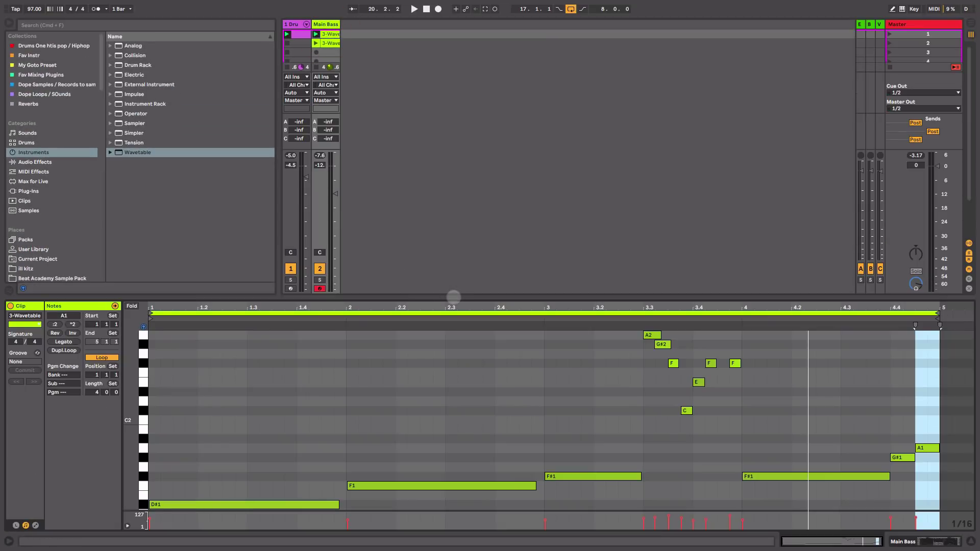
pyautogui.press('space')
pyautogui.scroll(-2, 514, 426)
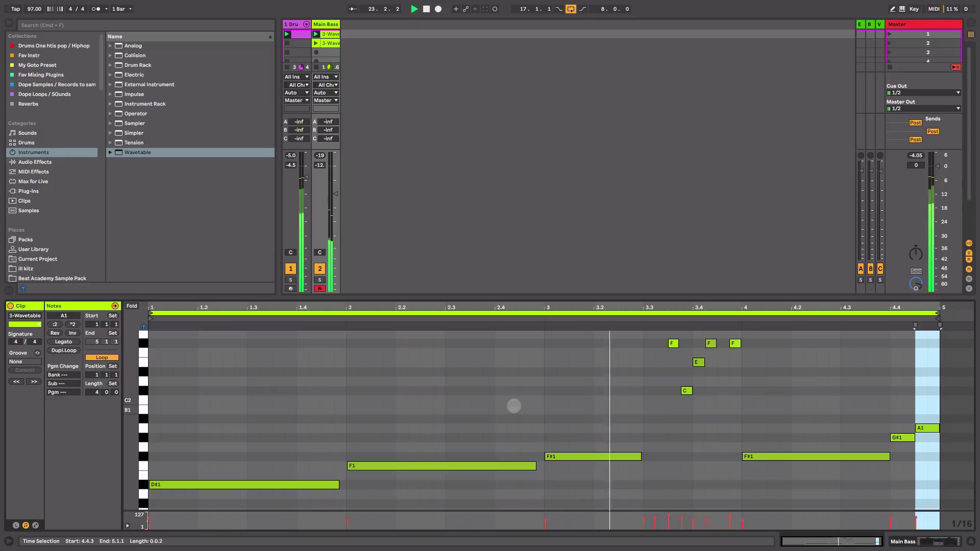
pyautogui.scroll(3, 573, 431)
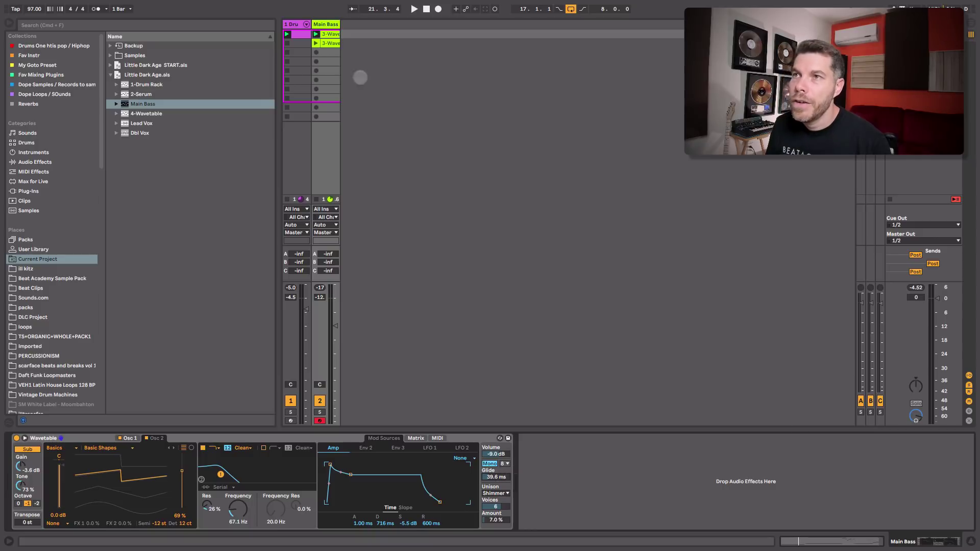
# Highlight the run of short high notes in bar 3 of the first Main Bass clip, and return to the Wavetable device
pyautogui.click(327, 34)
pyautogui.click(618, 343)
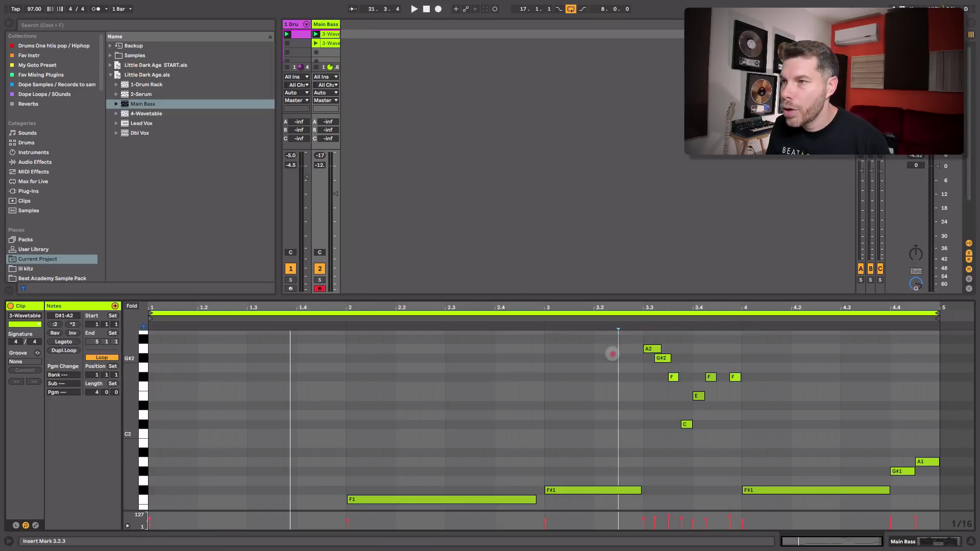
pyautogui.moveTo(632, 338); pyautogui.dragTo(763, 472)
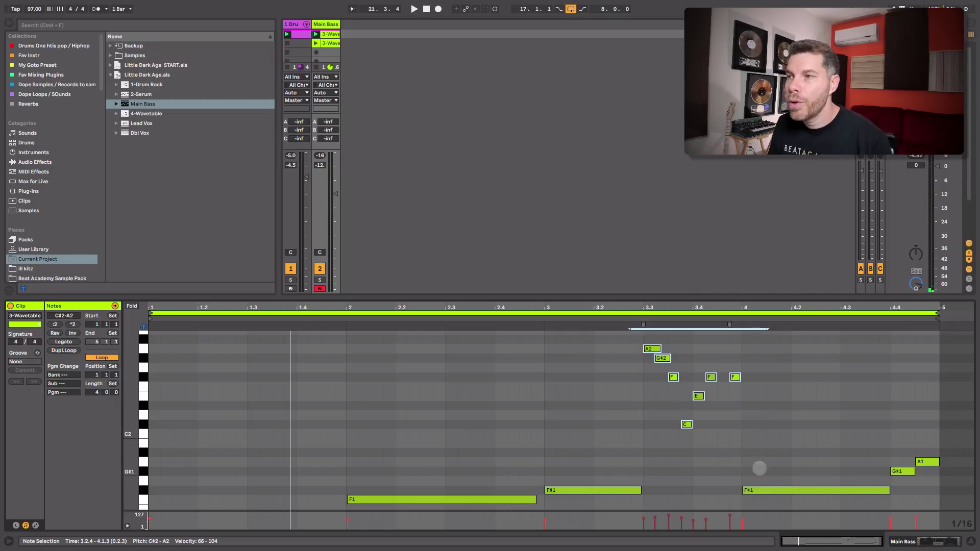
pyautogui.hotkey('shift', 'Tab')
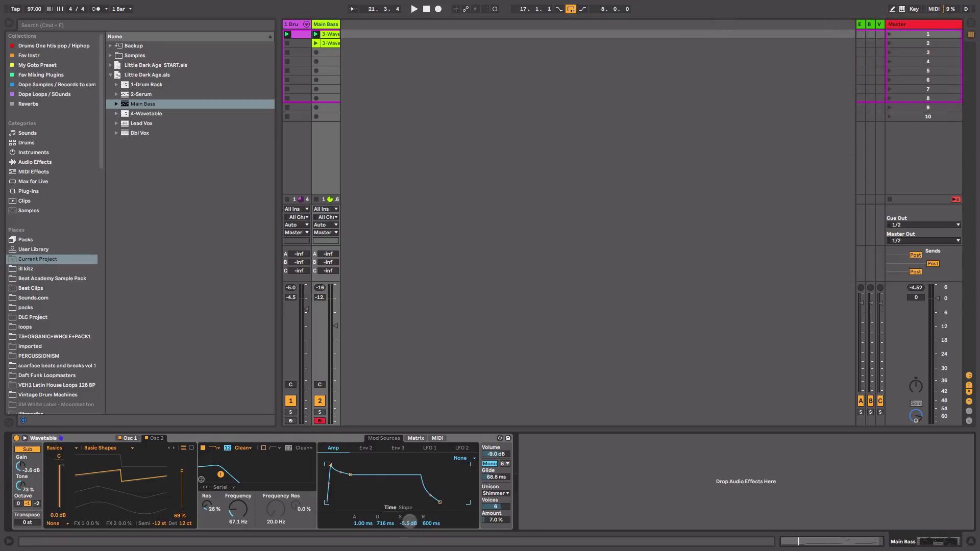
# Set the Amp envelope's sustain to -31 dB and its decay to 3.05 s
pyautogui.moveTo(409, 521); pyautogui.dragTo(409, 543)
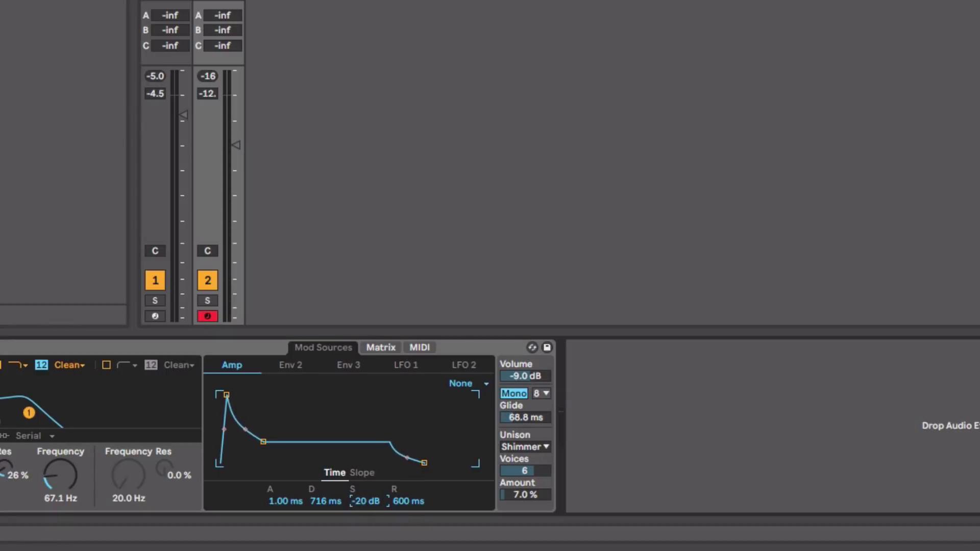
pyautogui.moveTo(365, 501); pyautogui.dragTo(335, 502)
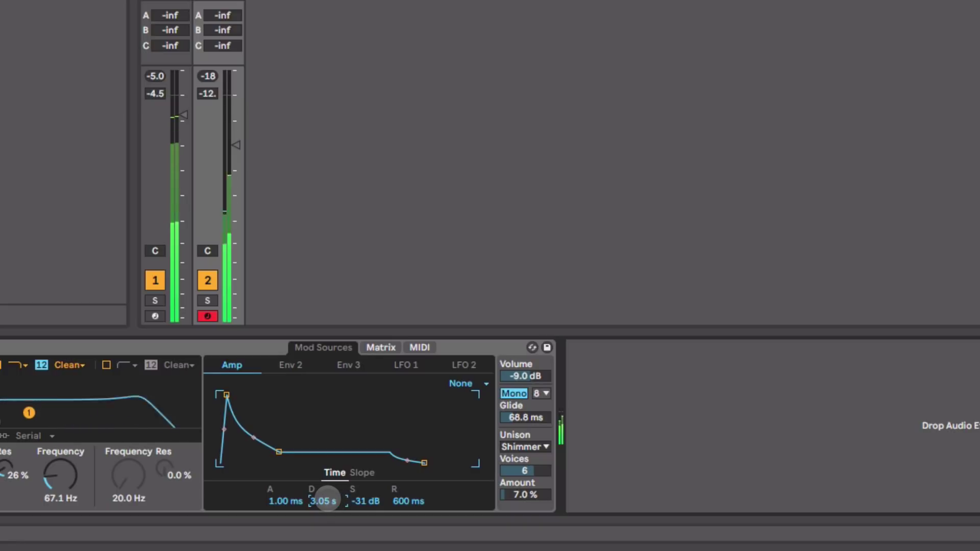
# Switch filter 1's circuit type to OSR and set its drive to 3.75 dB
pyautogui.moveTo(66, 466); pyautogui.dragTo(67, 465)
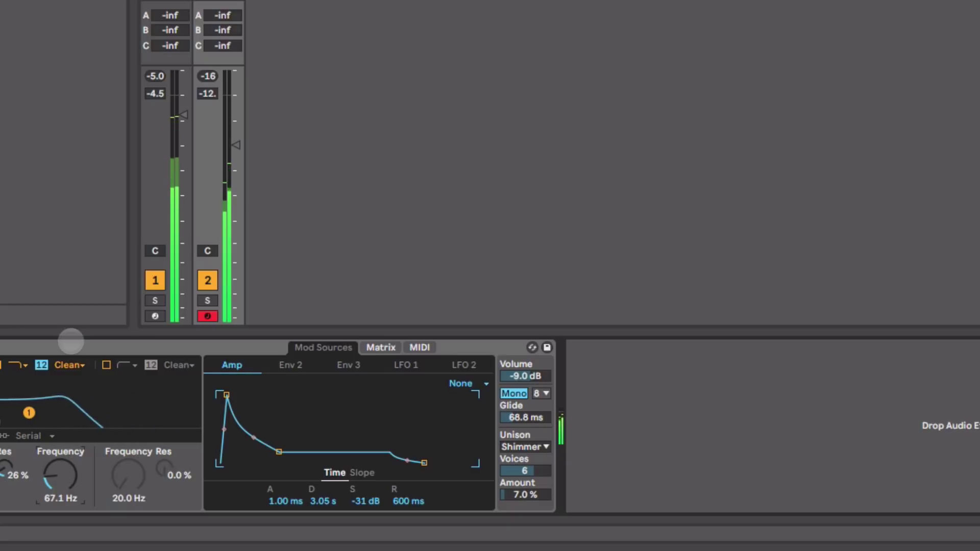
pyautogui.click(74, 364)
pyautogui.click(67, 391)
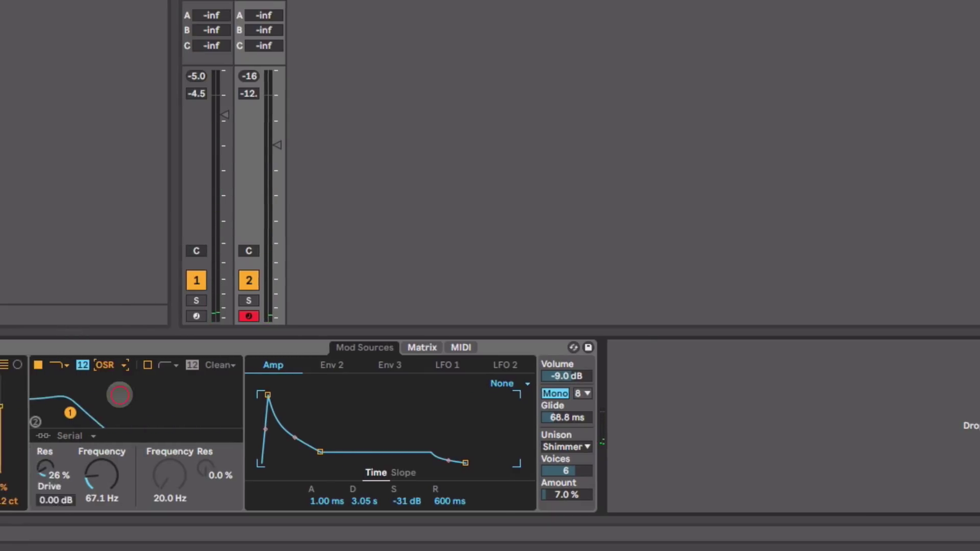
pyautogui.moveTo(316, 501); pyautogui.dragTo(316, 493)
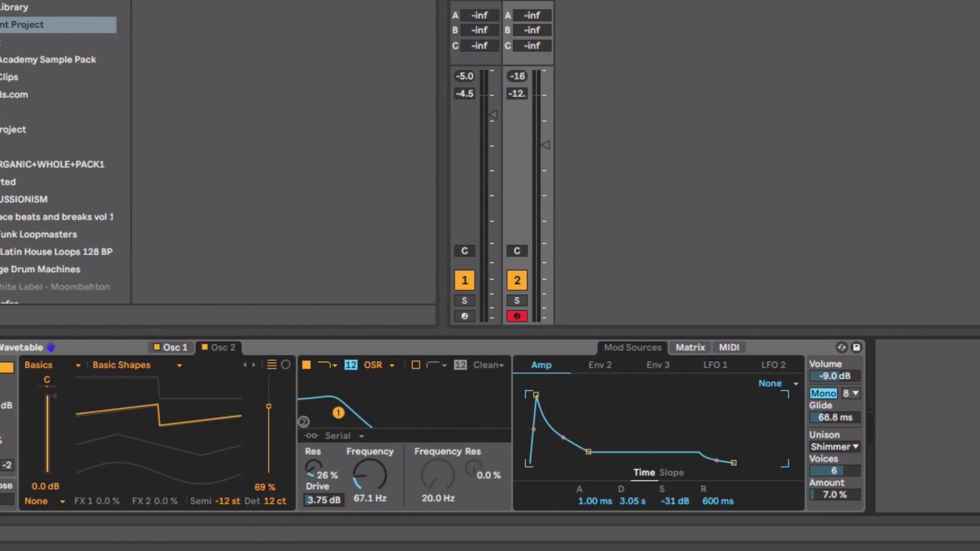
pyautogui.click(318, 500)
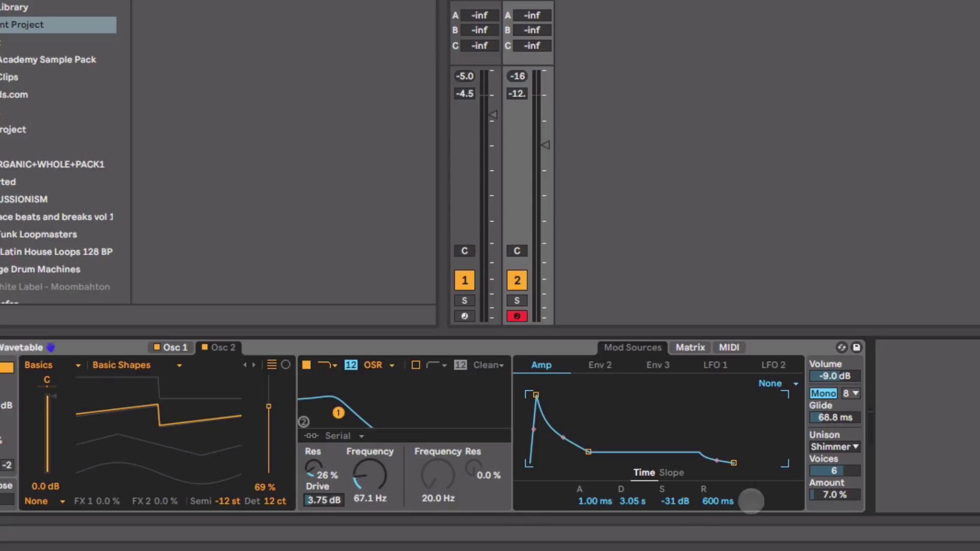
# Set Wavetable's unison amount to 7.8% and add an EQ Eight after it on Main Bass
pyautogui.moveTo(816, 496); pyautogui.dragTo(816, 493)
pyautogui.click(61, 143)
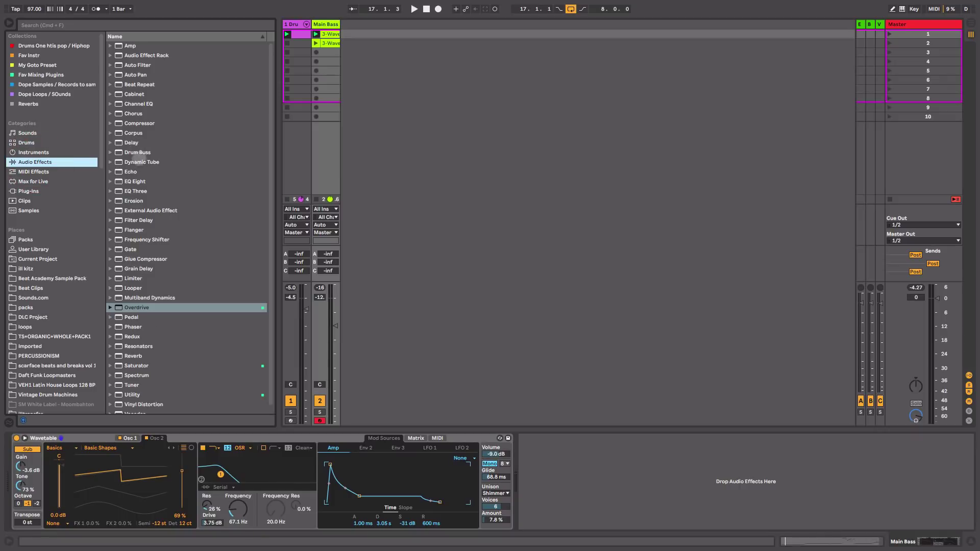
pyautogui.moveTo(134, 181); pyautogui.dragTo(638, 488)
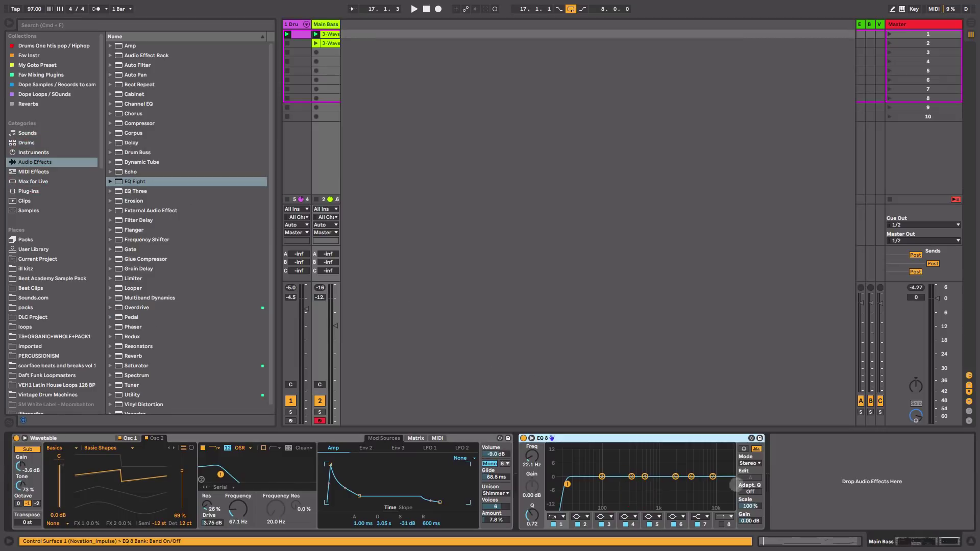
# Shape the Main Bass EQ during playback: raise the low cut, boost band 5 and set a band 8 high cut at about 2.45 kHz
pyautogui.click(721, 523)
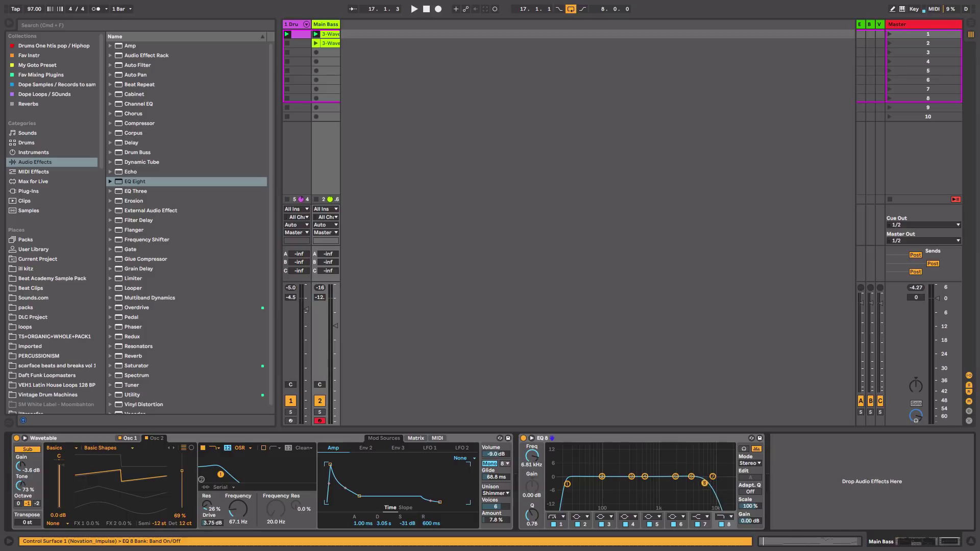
pyautogui.moveTo(675, 476); pyautogui.dragTo(671, 475)
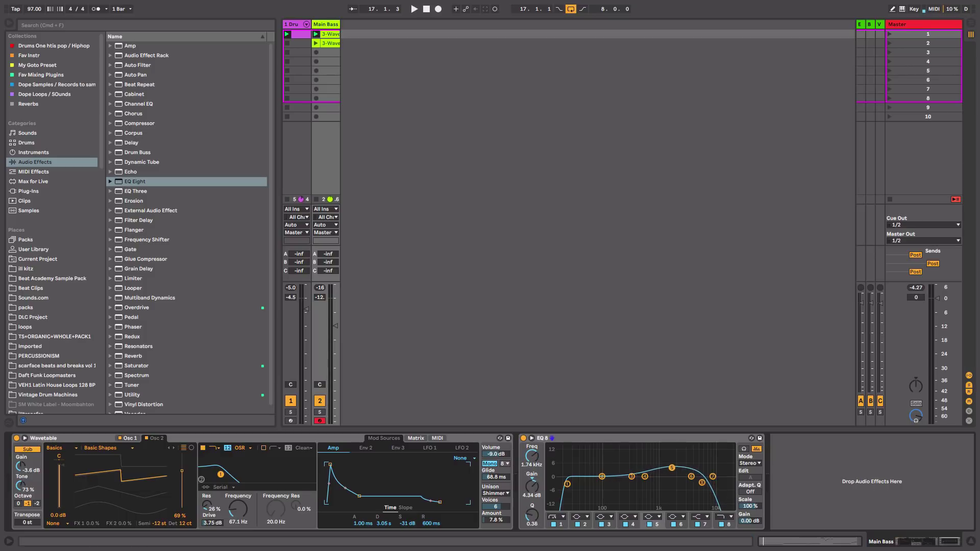
pyautogui.press('space')
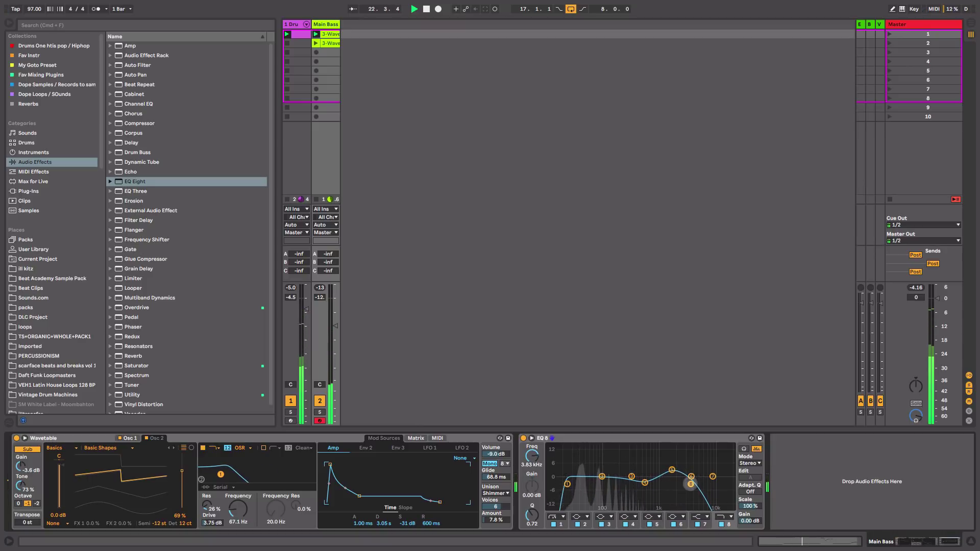
pyautogui.moveTo(566, 483); pyautogui.dragTo(569, 483)
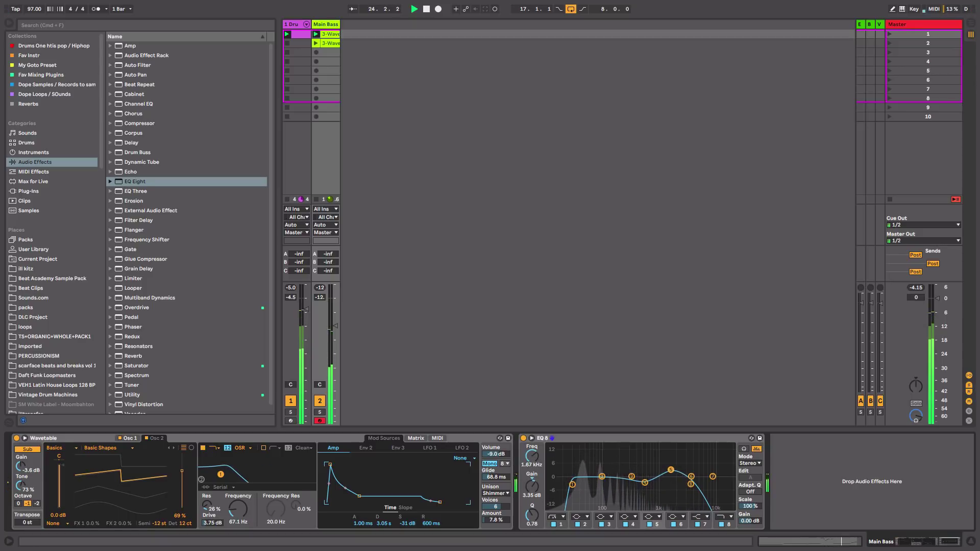
pyautogui.moveTo(690, 484); pyautogui.dragTo(688, 484)
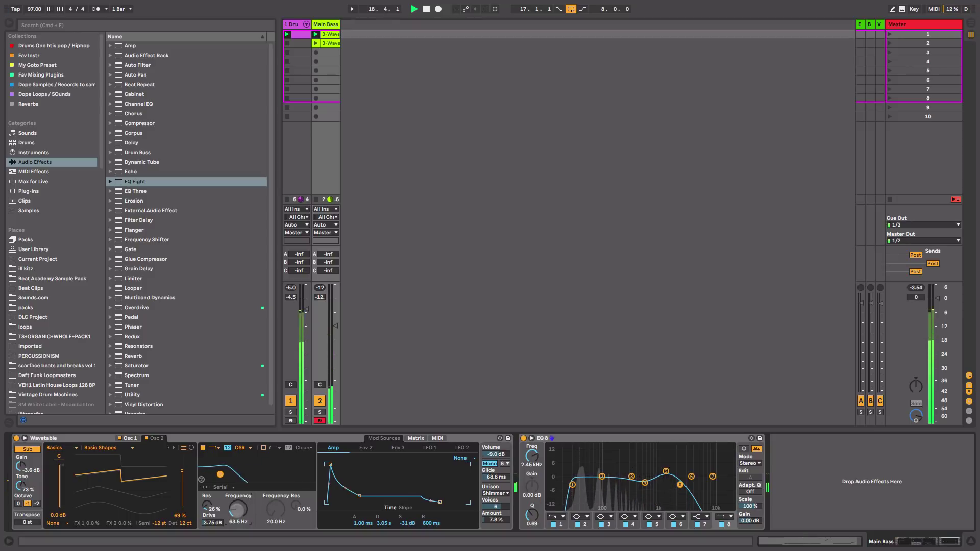
pyautogui.moveTo(335, 325); pyautogui.dragTo(335, 325)
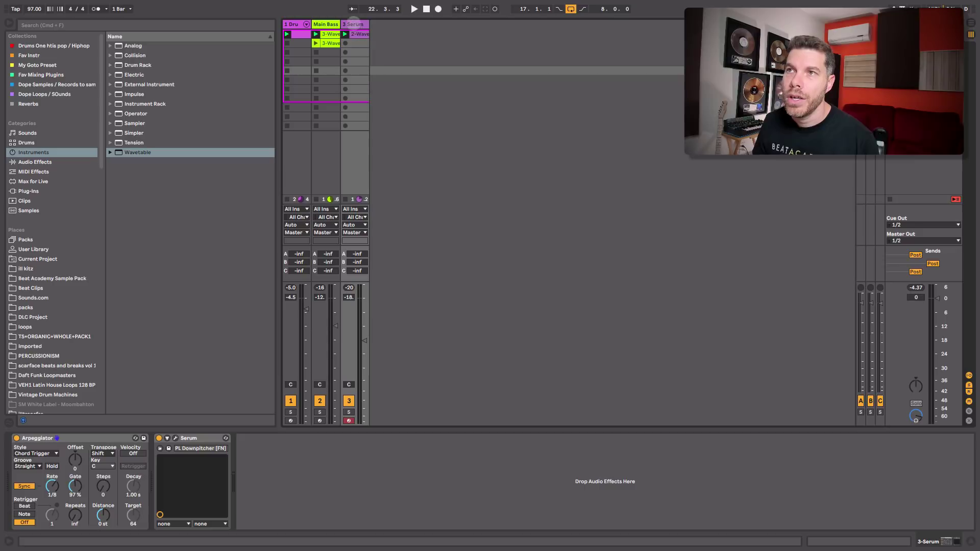
# Select the 3-Serum track, view its Serum synth interface and close it, and select the Arpeggiator
pyautogui.click(354, 23)
pyautogui.click(175, 438)
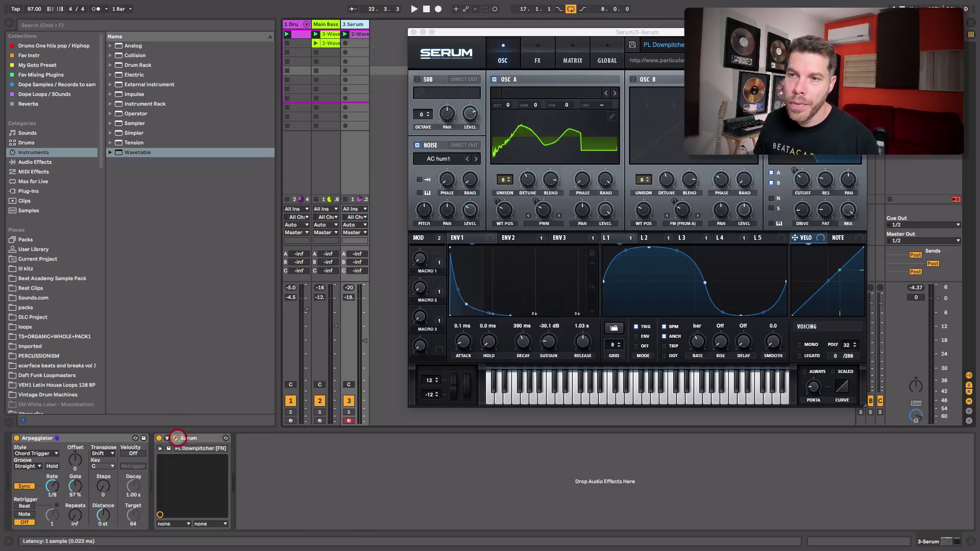
pyautogui.click(175, 437)
pyautogui.click(105, 438)
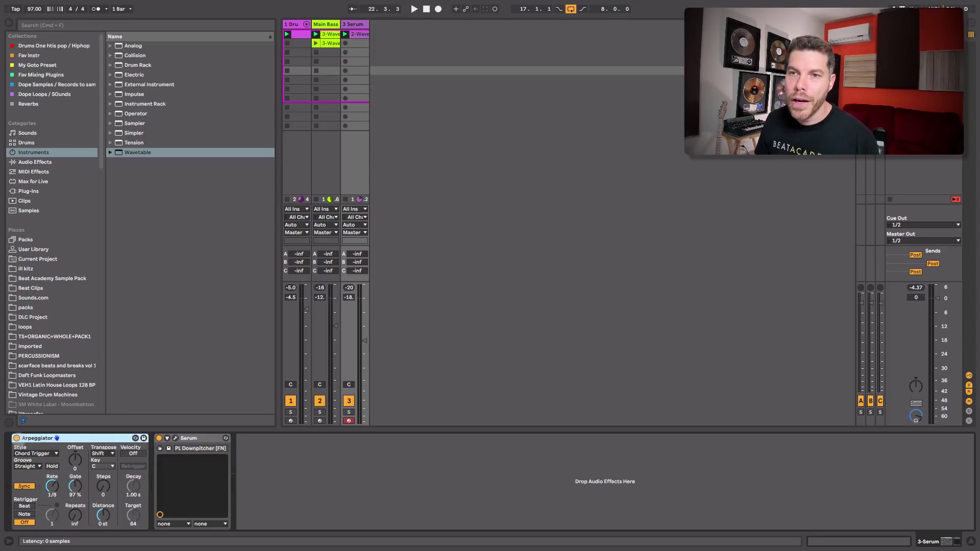
# Bypass the Arpeggiator and play the Serum clip while viewing its MIDI notes
pyautogui.click(16, 438)
pyautogui.doubleClick(355, 34)
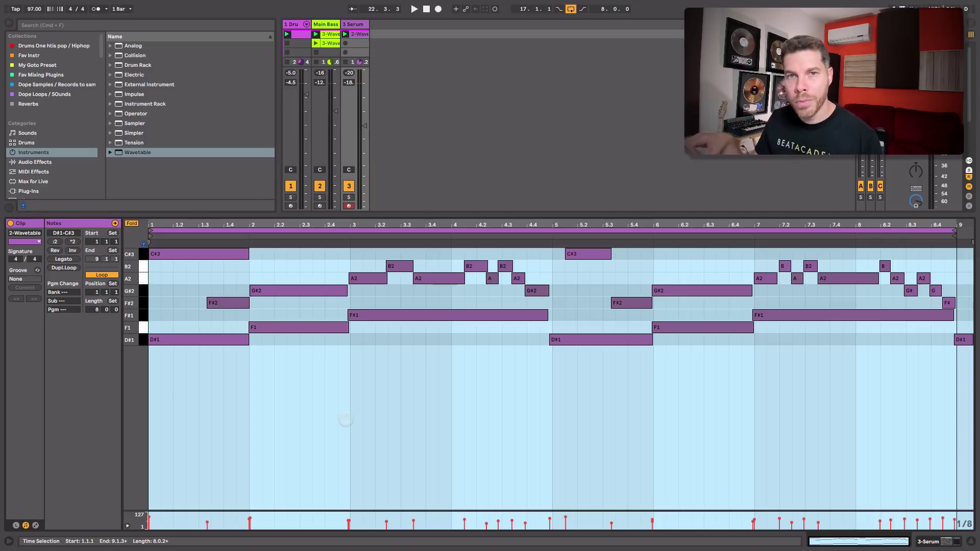
pyautogui.press('space')
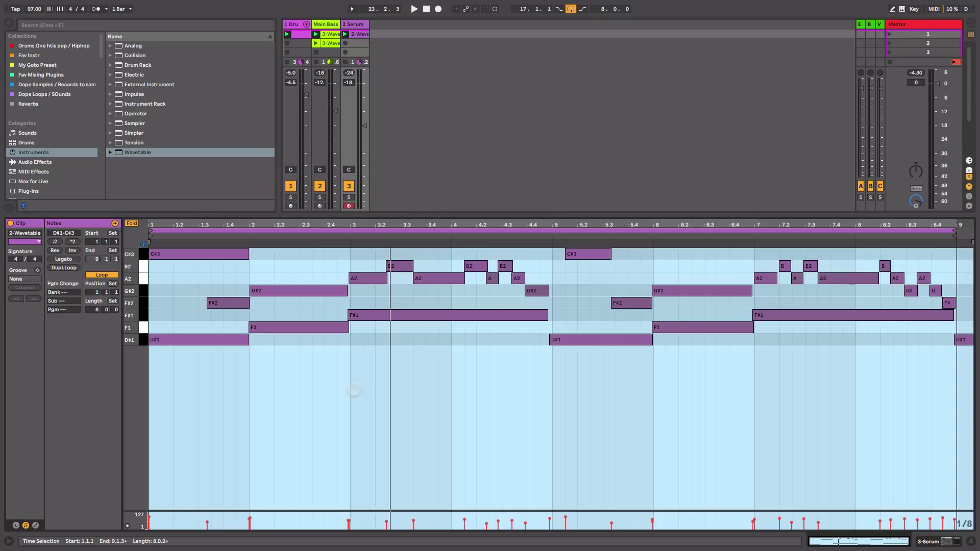
# Return to the Serum track's devices, turn the Arpeggiator back on and select the Serum clip
pyautogui.hotkey('shift', 'Tab')
pyautogui.click(16, 438)
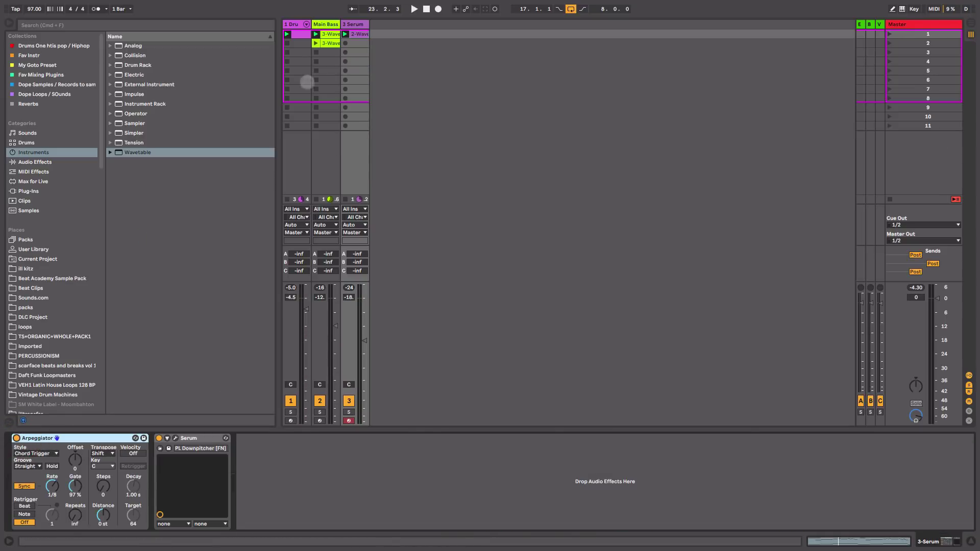
pyautogui.click(352, 34)
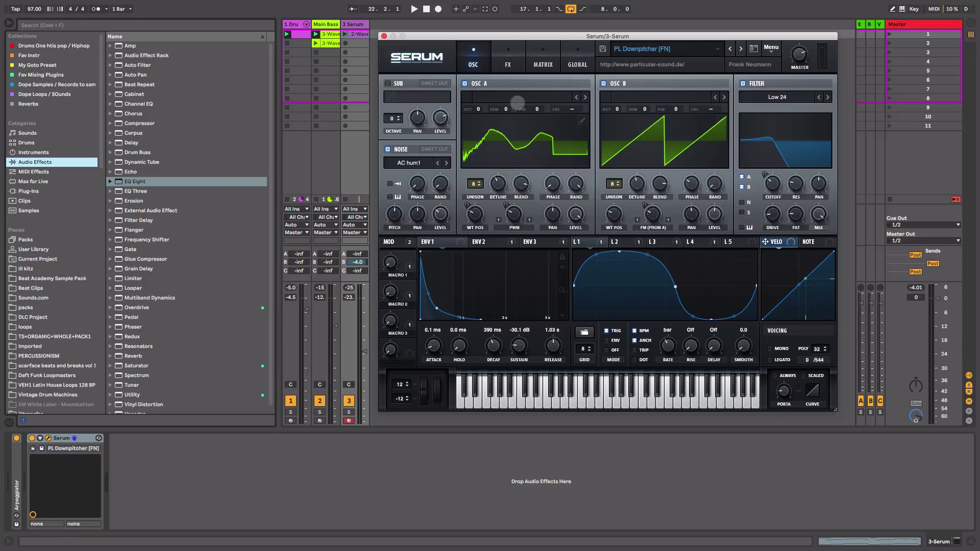
# Turn off oscillator B and the filter in Serum
pyautogui.click(604, 83)
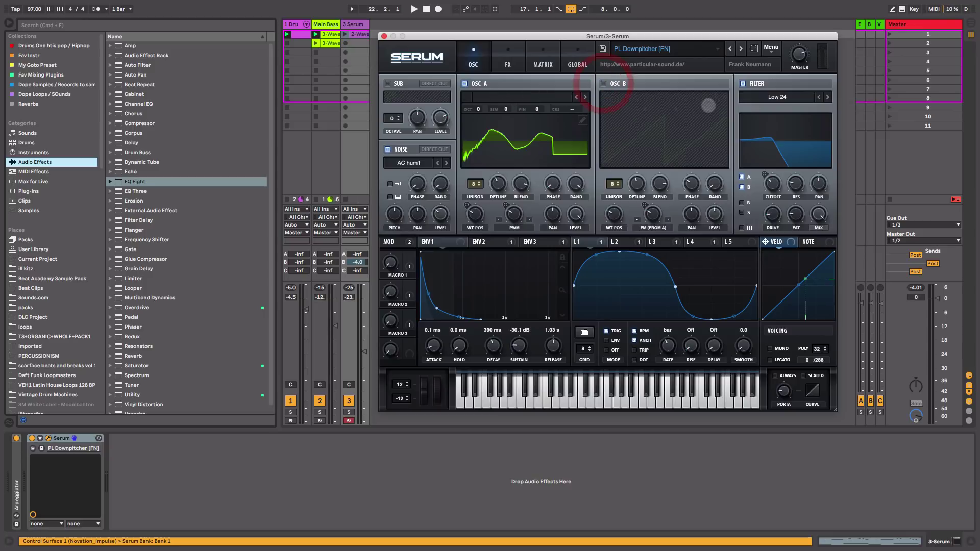
pyautogui.click(743, 83)
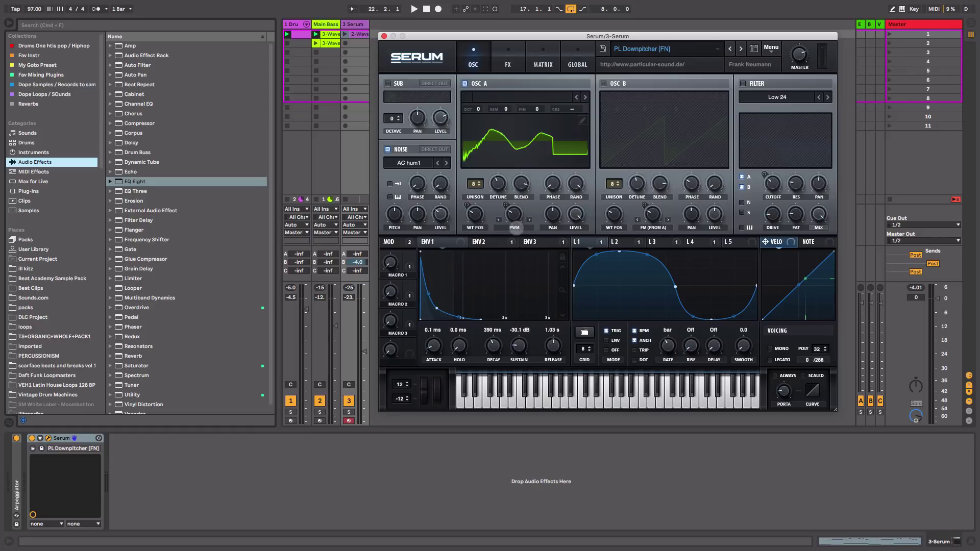
# Choose PWM as oscillator A's warp mode, adjust its amount slightly and show the LFO 2 modulation
pyautogui.click(515, 227)
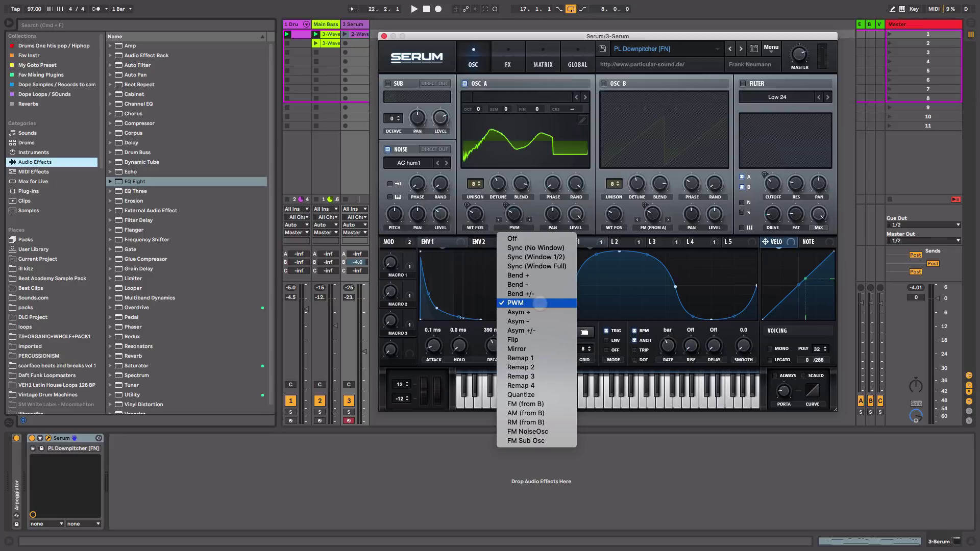
pyautogui.click(541, 303)
pyautogui.moveTo(514, 215)
pyautogui.mouseDown()
pyautogui.moveTo(532, 173)
pyautogui.moveTo(513, 231)
pyautogui.moveTo(540, 183)
pyautogui.moveTo(538, 153)
pyautogui.moveTo(519, 256)
pyautogui.moveTo(518, 218)
pyautogui.mouseUp()
pyautogui.click(622, 240)
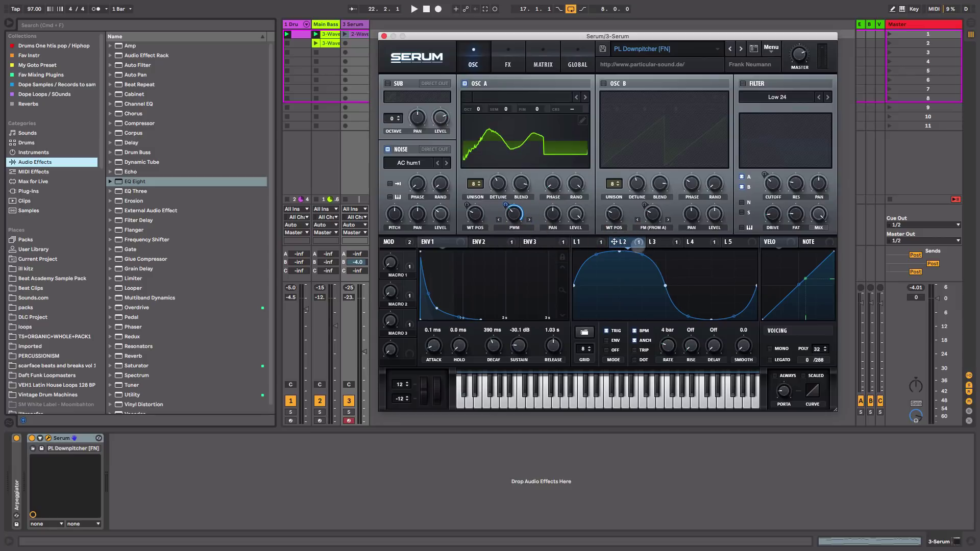
pyautogui.moveTo(638, 242)
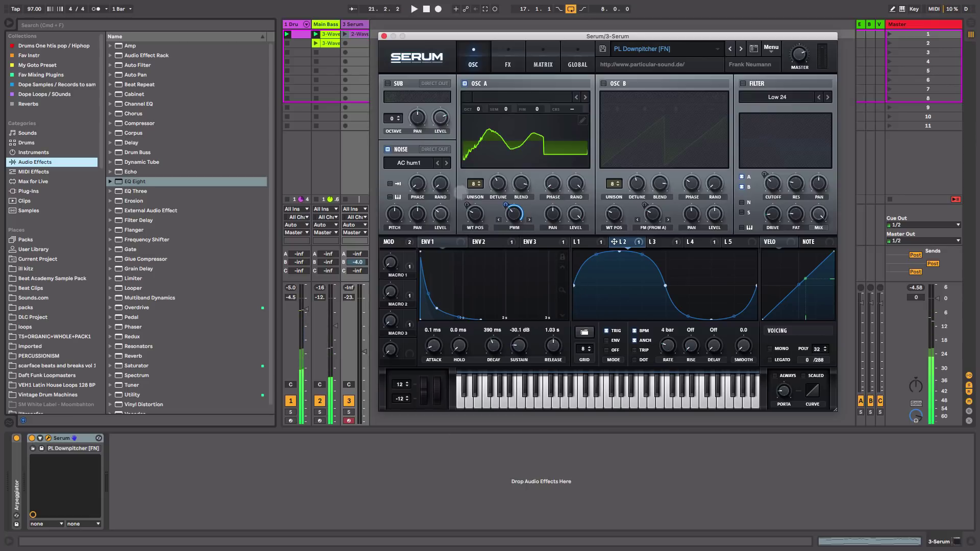
# Launch the Serum clip and solo its track at -15 dB to hear the PWM modulation, and stop playback
pyautogui.click(352, 33)
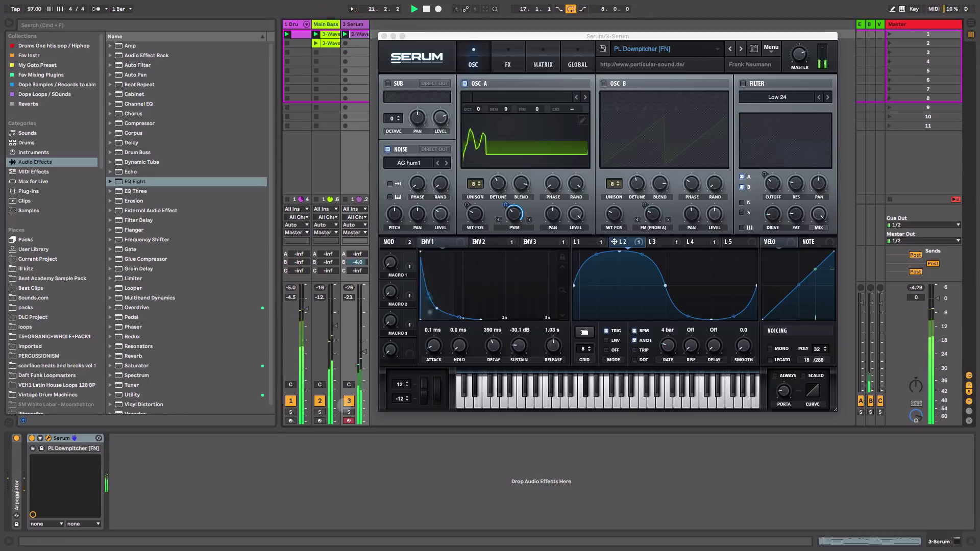
pyautogui.click(348, 411)
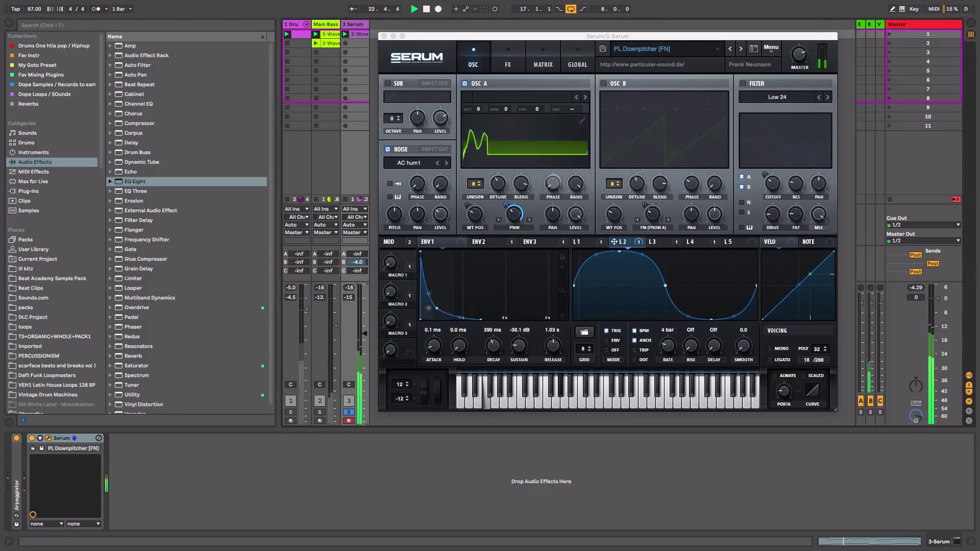
pyautogui.click(514, 214)
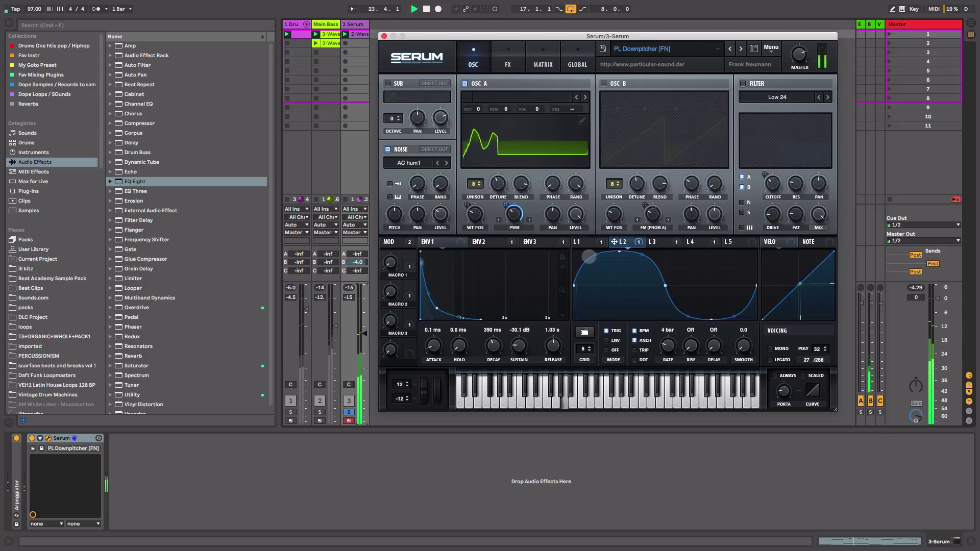
pyautogui.press('space')
# Try oscillator A with 1 unison voice during playback, and restore its unison to 8 voices
pyautogui.click(473, 183)
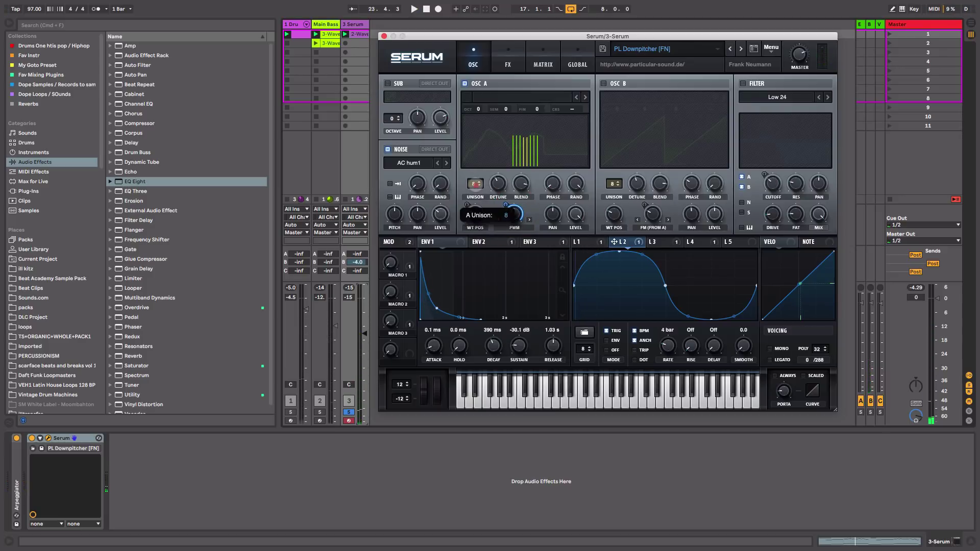
pyautogui.moveTo(474, 185); pyautogui.dragTo(467, 256)
pyautogui.press('space')
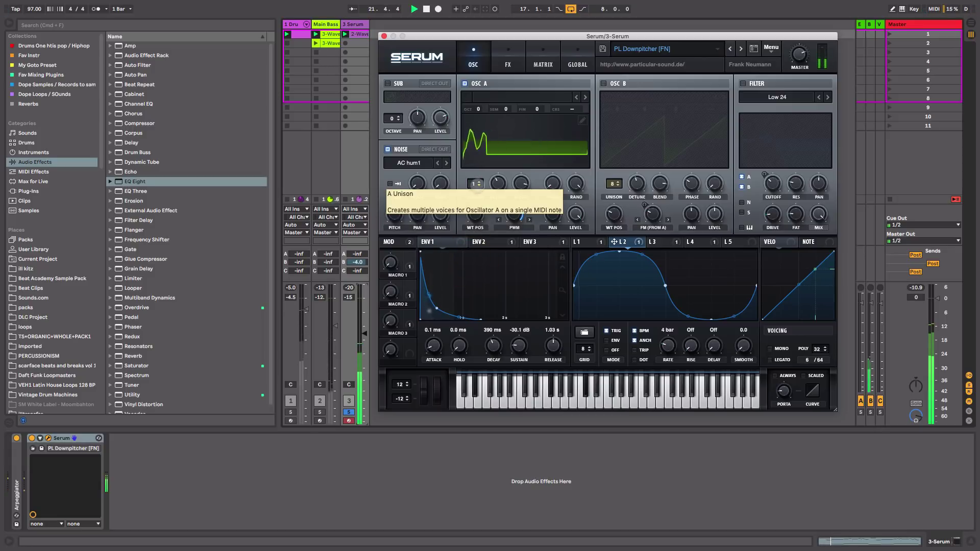
pyautogui.press('space')
pyautogui.moveTo(475, 184); pyautogui.dragTo(485, 130)
# Adjust oscillator A's unison blend and raise its wavetable position
pyautogui.moveTo(499, 185)
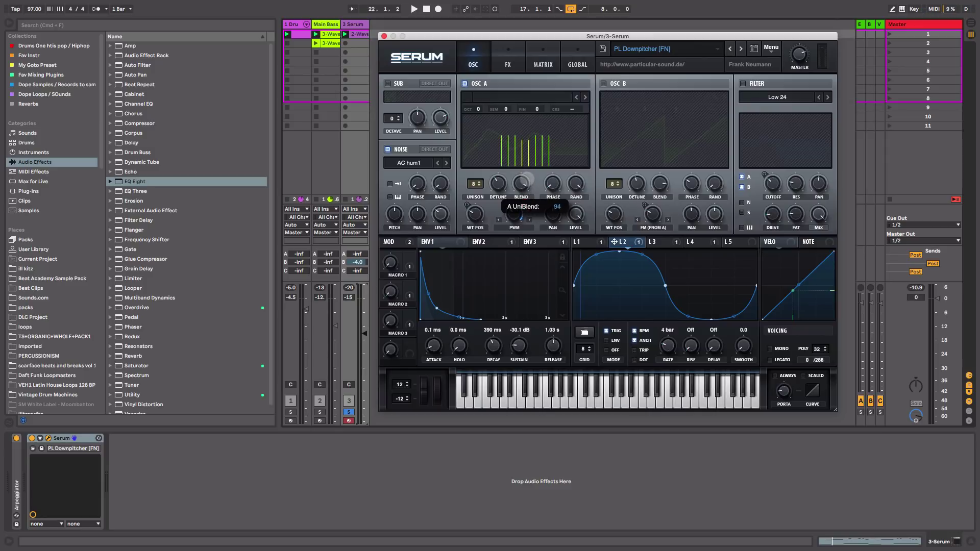
pyautogui.moveTo(525, 179); pyautogui.dragTo(525, 192)
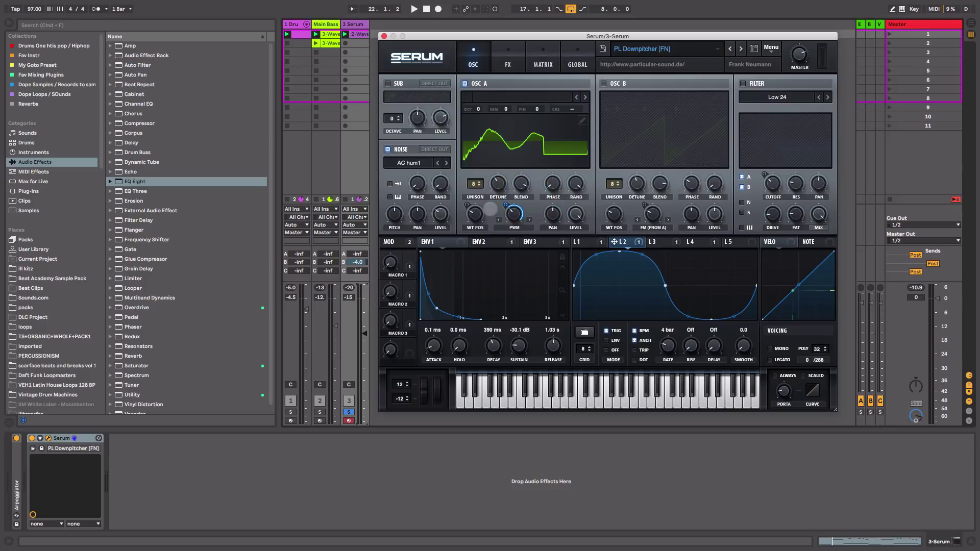
pyautogui.moveTo(475, 214); pyautogui.dragTo(475, 205)
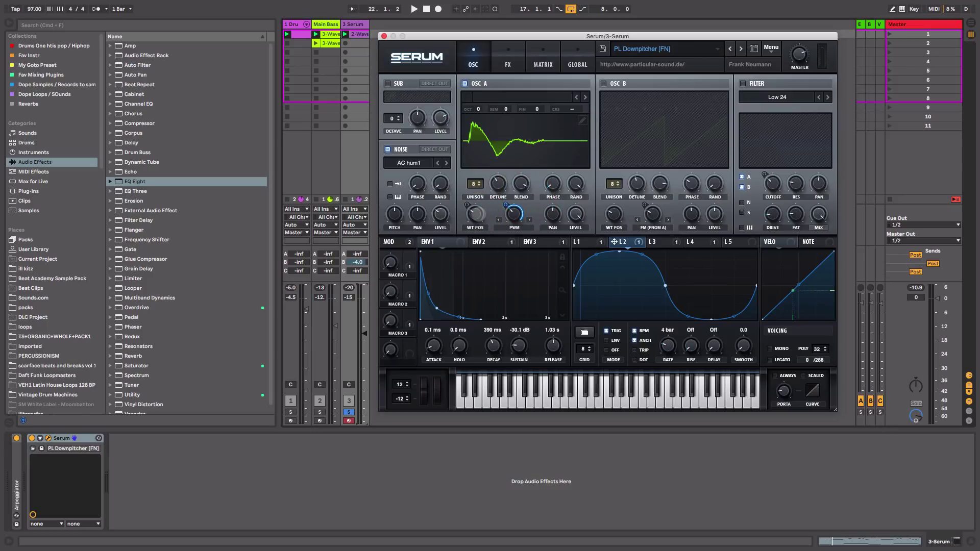
# Try a sustain of -0.9 dB on envelope 1 and play the Serum part
pyautogui.click(434, 243)
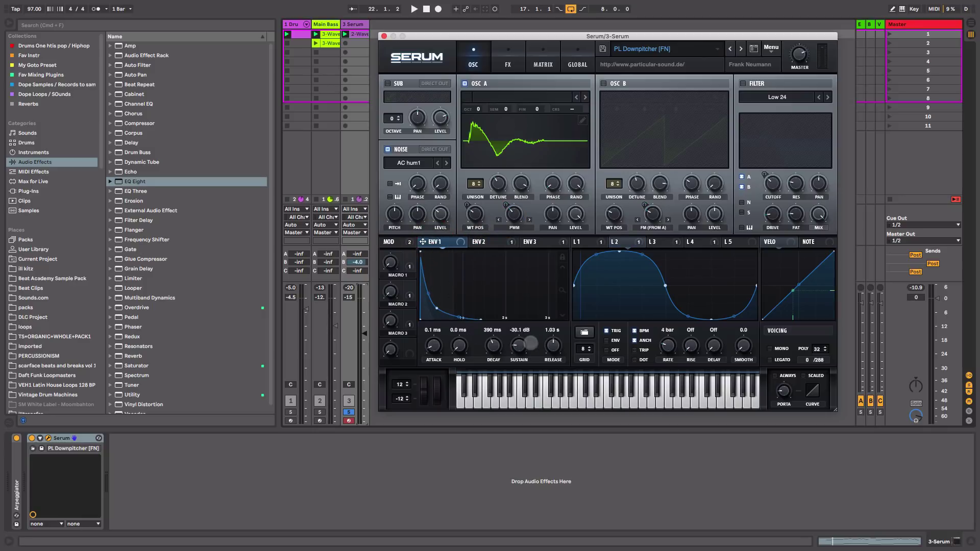
pyautogui.moveTo(515, 345); pyautogui.dragTo(535, 299)
pyautogui.press('space')
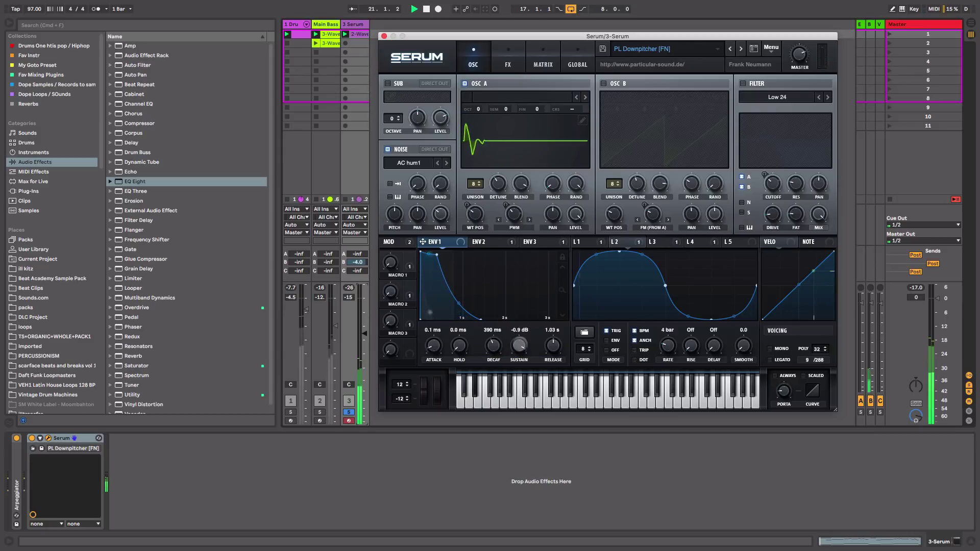
# Set envelope 1's sustain to -56.5 dB and its decay to 463 ms, and stop playback
pyautogui.moveTo(518, 351); pyautogui.dragTo(494, 340)
pyautogui.press('space')
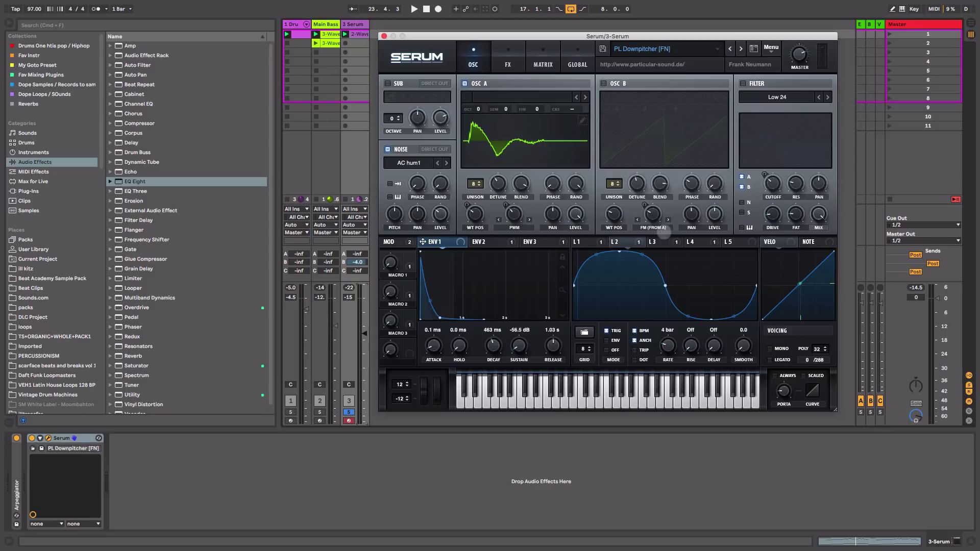
# Show LFO 3, turn Serum's filter back on and review the filter types, keeping Low 24
pyautogui.click(653, 241)
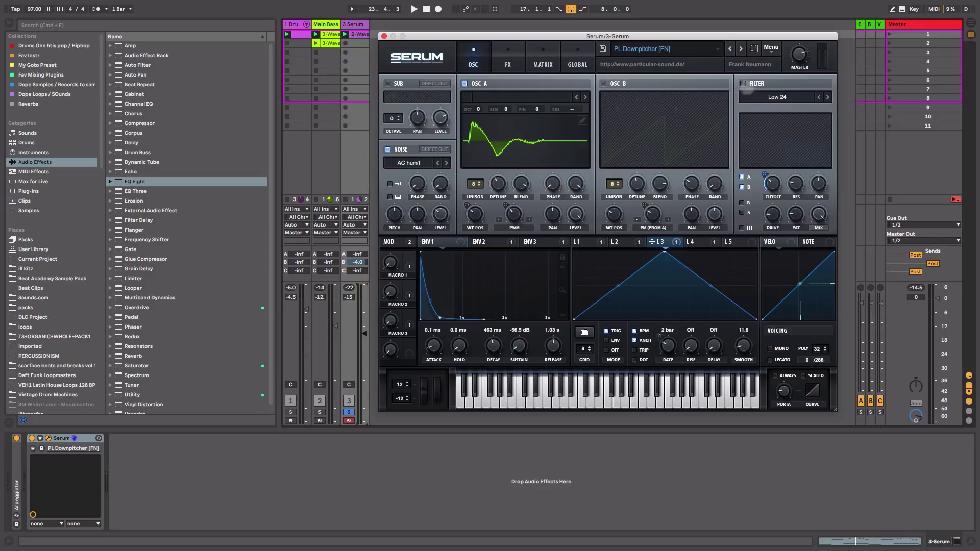
pyautogui.click(743, 84)
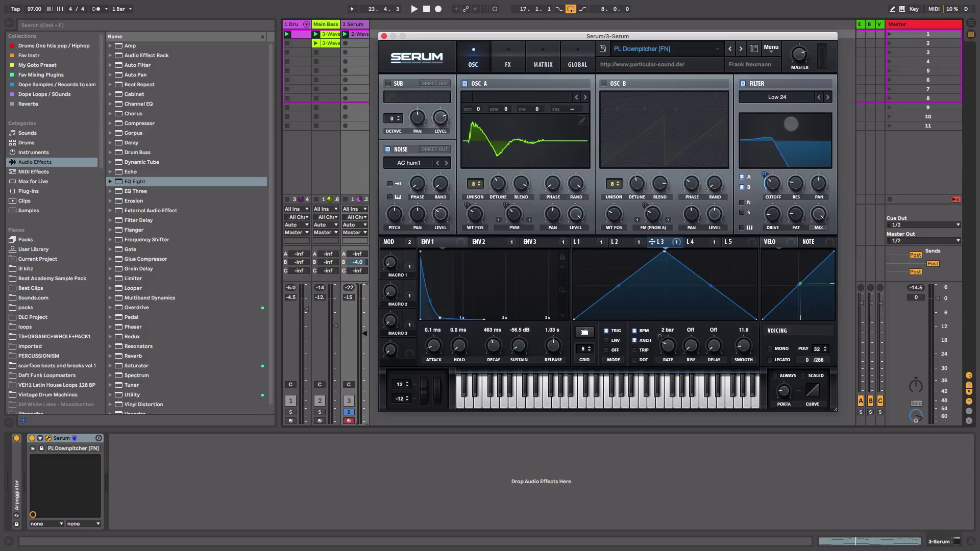
pyautogui.click(793, 97)
pyautogui.moveTo(781, 108)
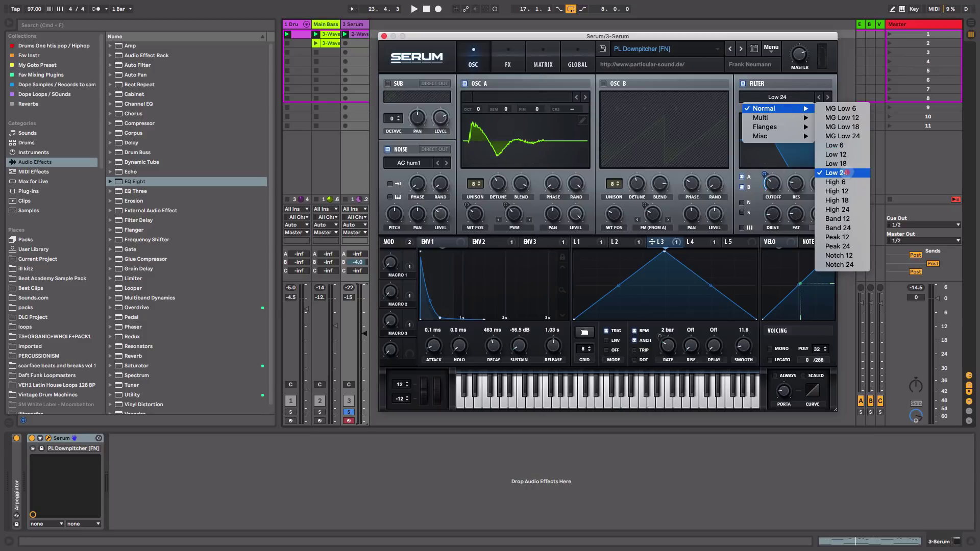
pyautogui.click(832, 74)
# Play the soloed Serum part while adjusting the filter cutoff driven by LFO 3, and stop playback
pyautogui.press('space')
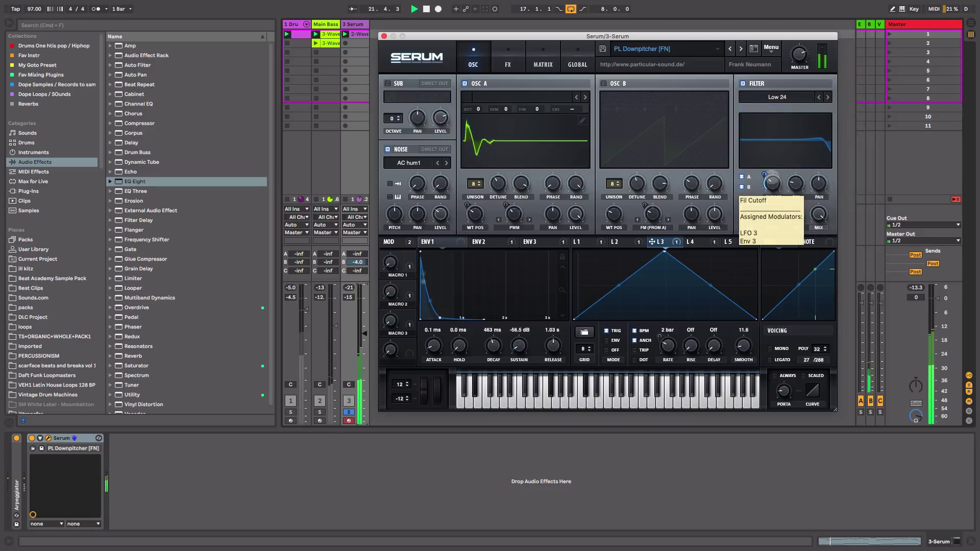
pyautogui.moveTo(772, 185); pyautogui.dragTo(771, 196)
pyautogui.press('space')
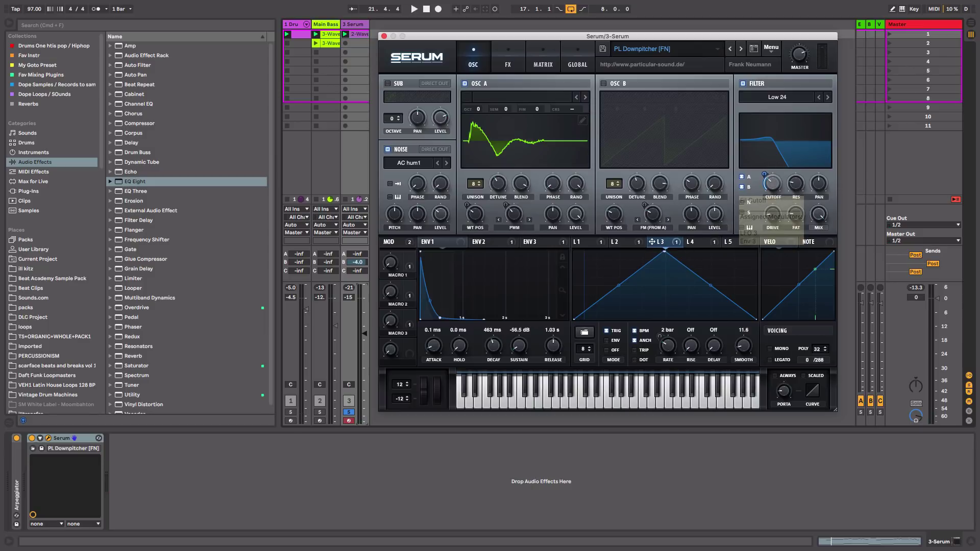
# Adjust Serum's LFO 3 modulation and filter cutoff, setting the base cutoff to 109 Hz, and audition the part twice
pyautogui.moveTo(764, 174); pyautogui.dragTo(767, 166)
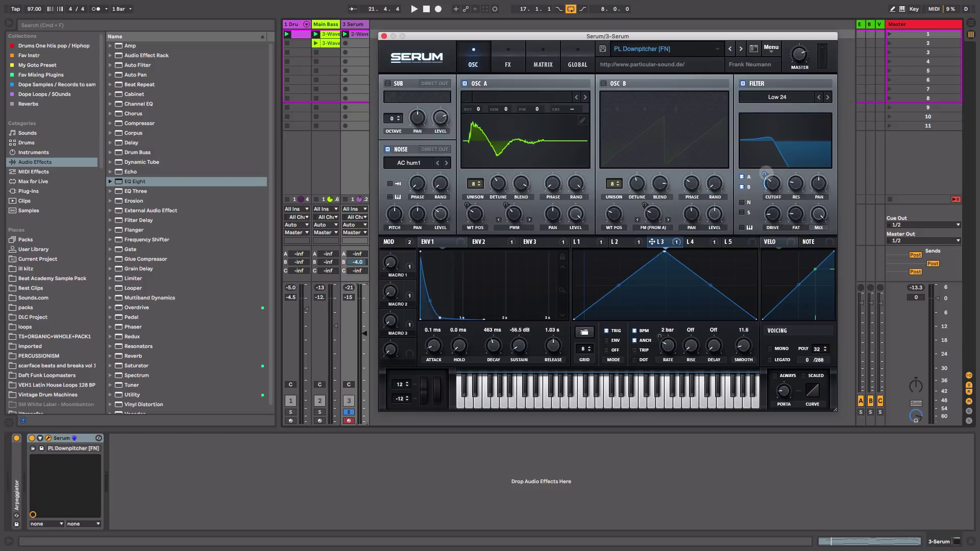
pyautogui.moveTo(764, 173); pyautogui.dragTo(786, 113)
pyautogui.press('space')
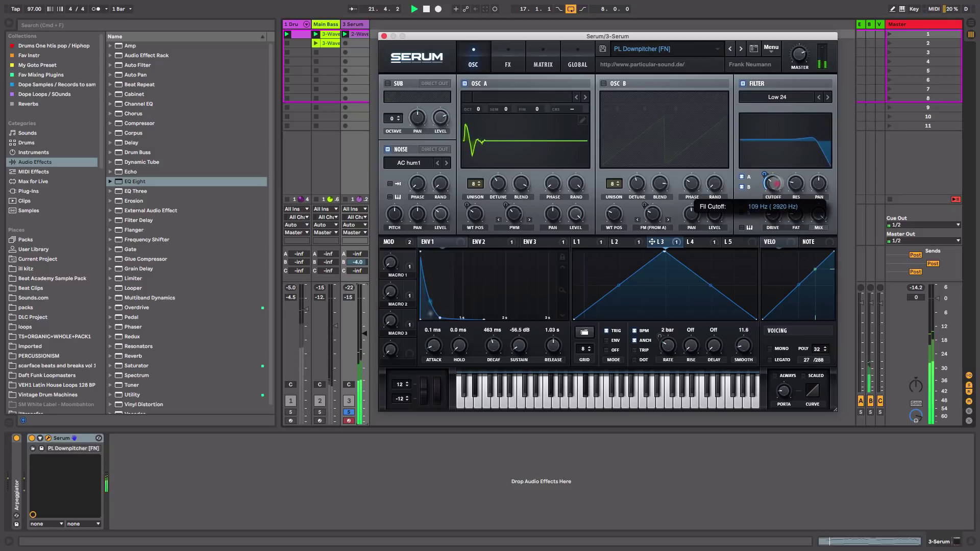
pyautogui.press('space')
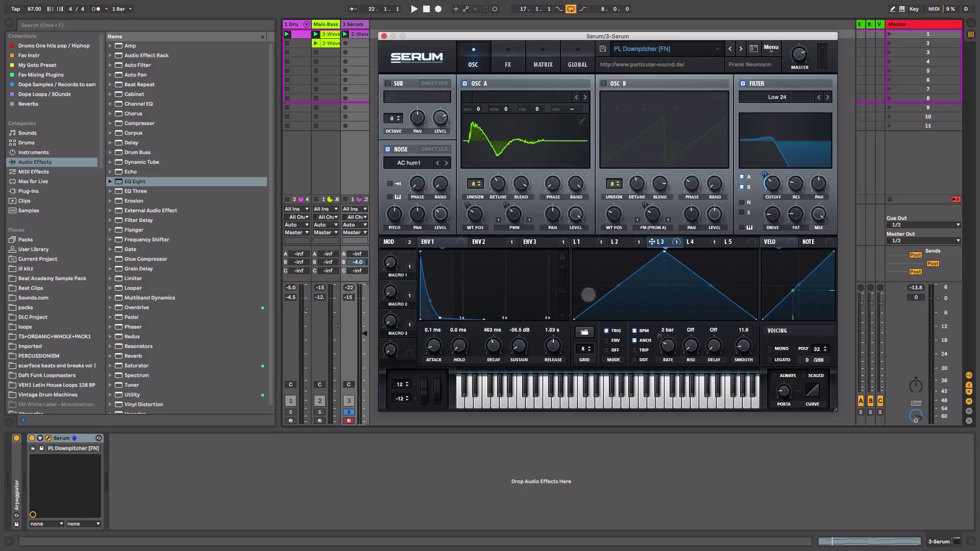
pyautogui.press('space')
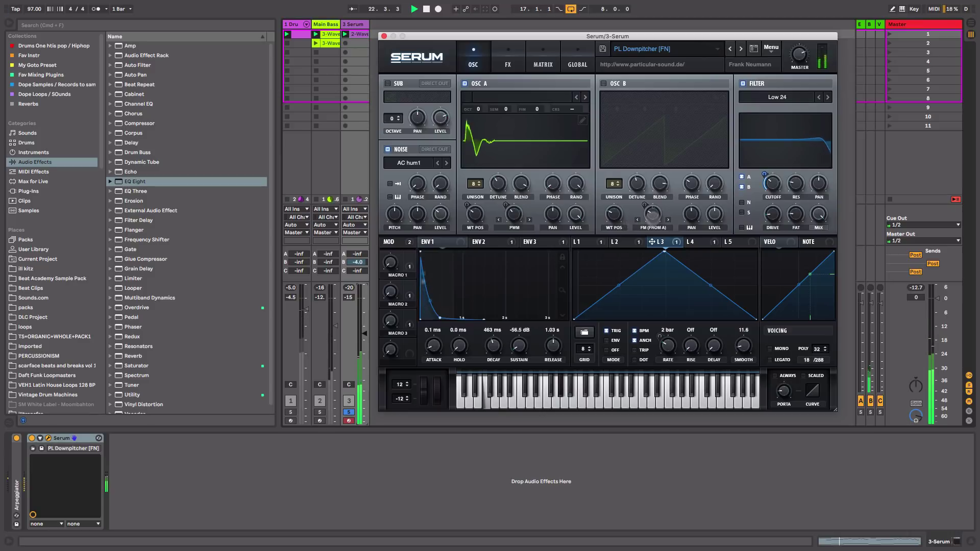
pyautogui.press('space')
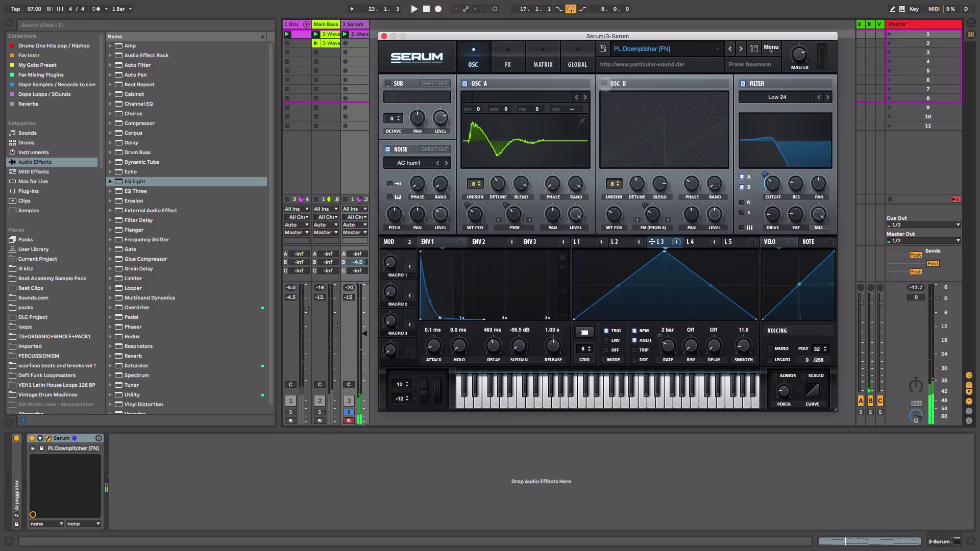
# Turn on oscillator B, keep its warp mode on FM (from A), and set the warp amount to 34% during playback
pyautogui.click(604, 83)
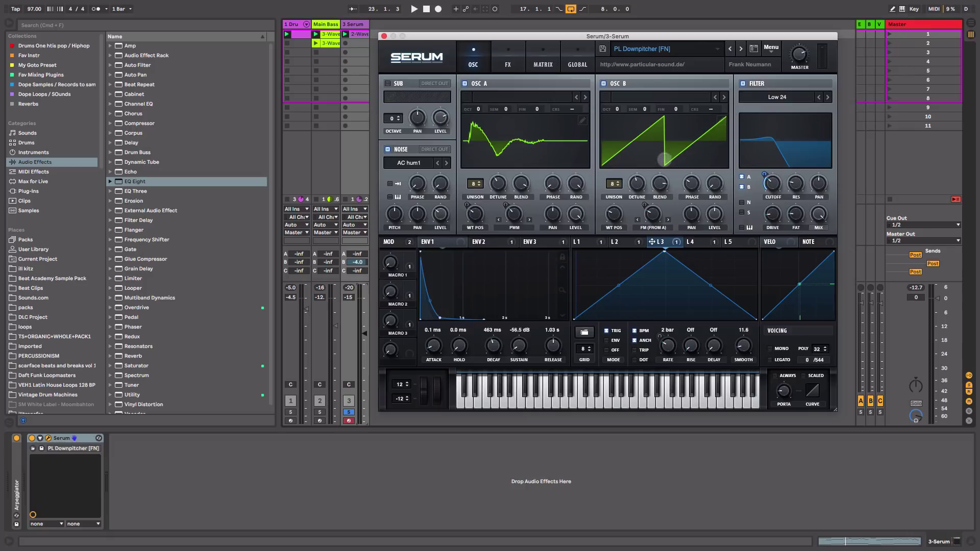
pyautogui.moveTo(618, 213); pyautogui.dragTo(626, 200)
pyautogui.click(657, 228)
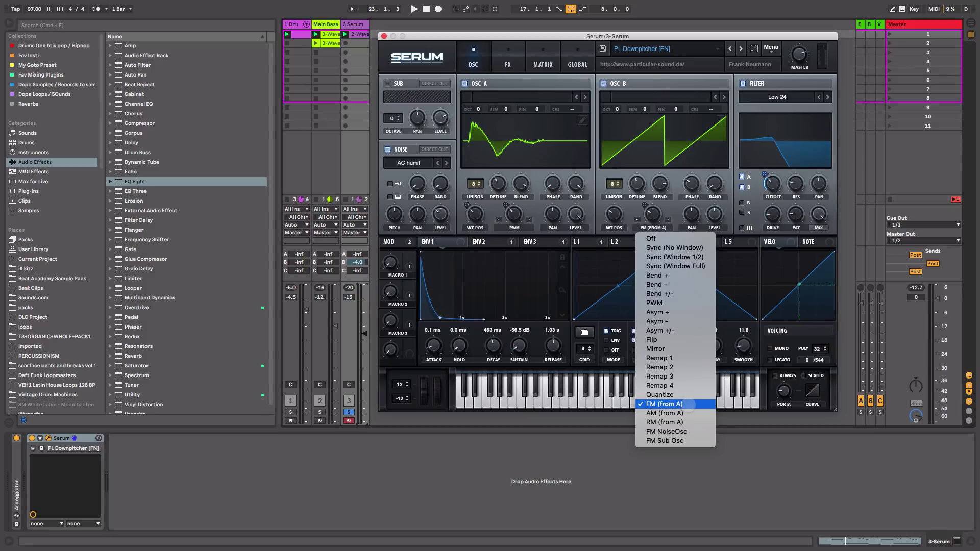
pyautogui.click(689, 404)
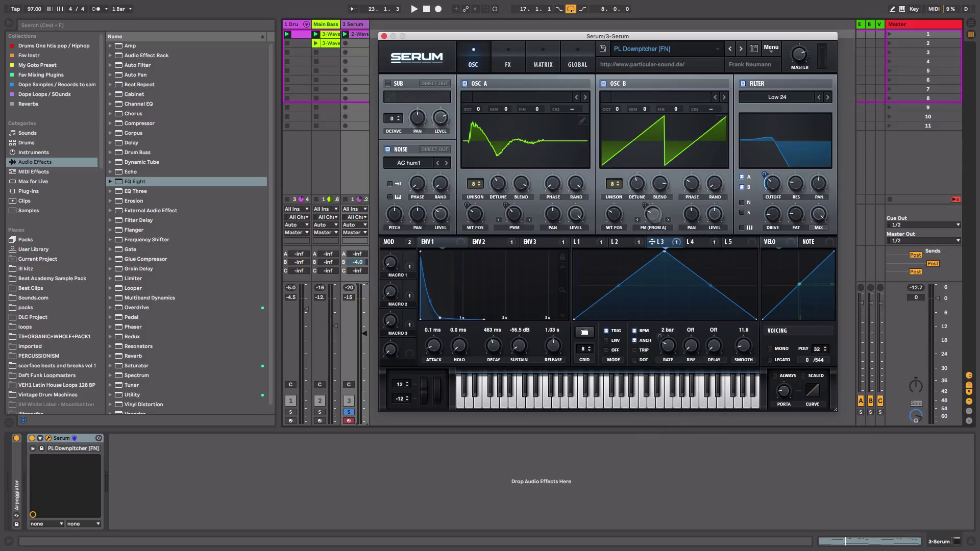
pyautogui.moveTo(654, 215)
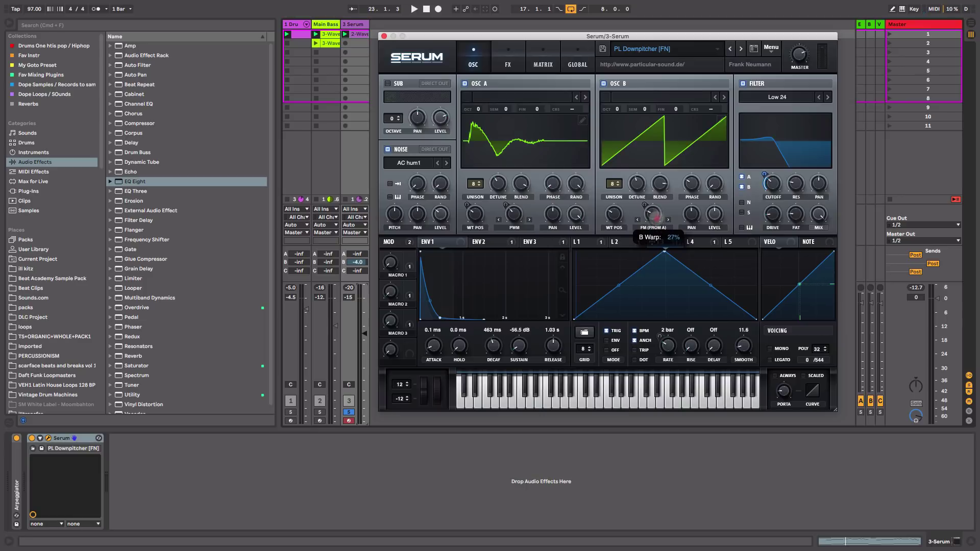
pyautogui.press('space')
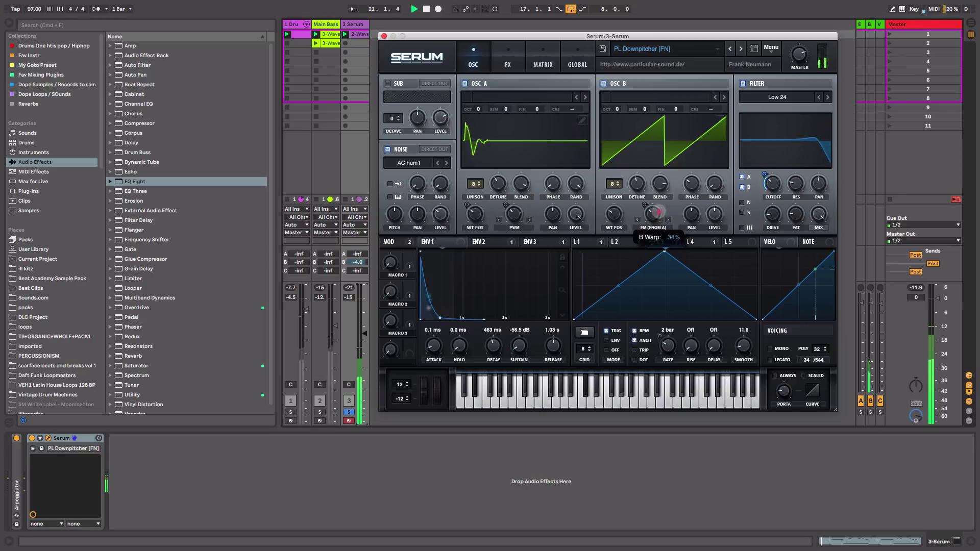
pyautogui.moveTo(654, 215)
pyautogui.mouseDown()
pyautogui.moveTo(669, 153)
pyautogui.moveTo(652, 224)
pyautogui.moveTo(655, 213)
pyautogui.mouseUp()
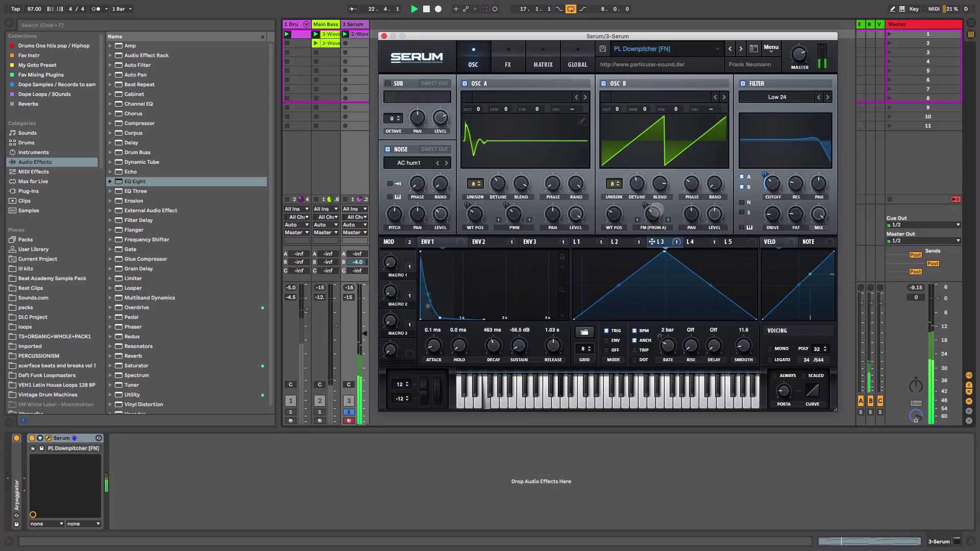
pyautogui.press('space')
# Assign LFO 1 to oscillator B's warp with an amount of about 79 while the part plays
pyautogui.click(615, 242)
pyautogui.click(577, 242)
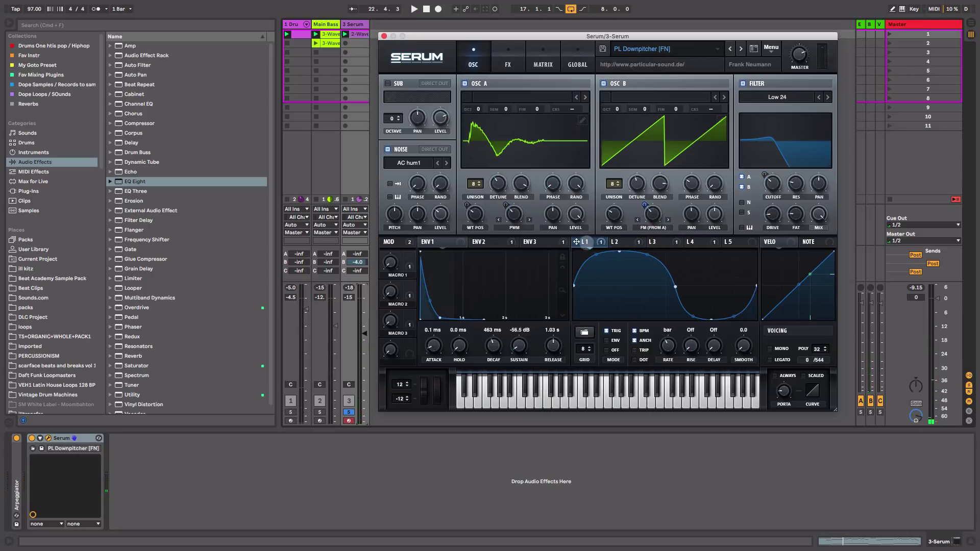
pyautogui.moveTo(594, 242); pyautogui.dragTo(648, 203)
pyautogui.press('space')
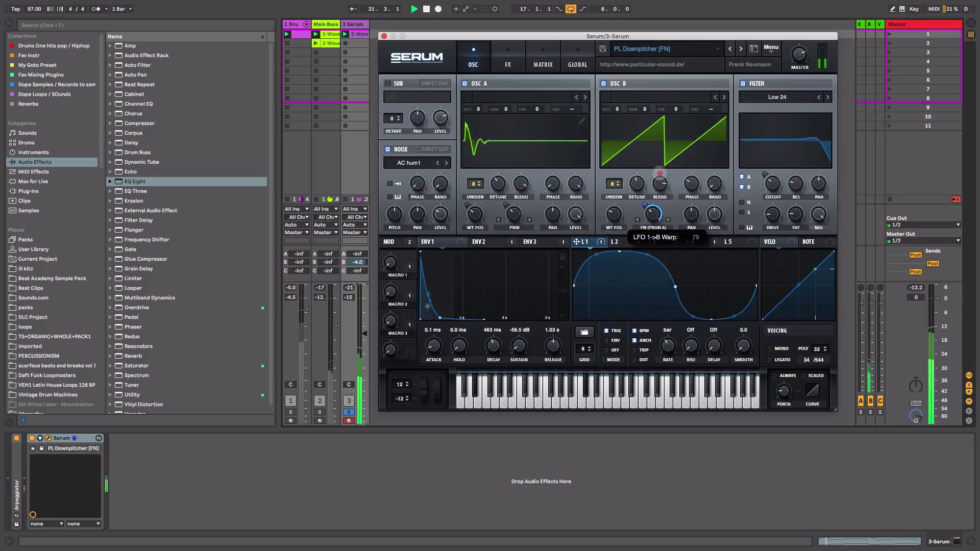
# Review LFO 3 and LFO 4, return to LFO 1, and set oscillator B's level to about 75%
pyautogui.click(658, 242)
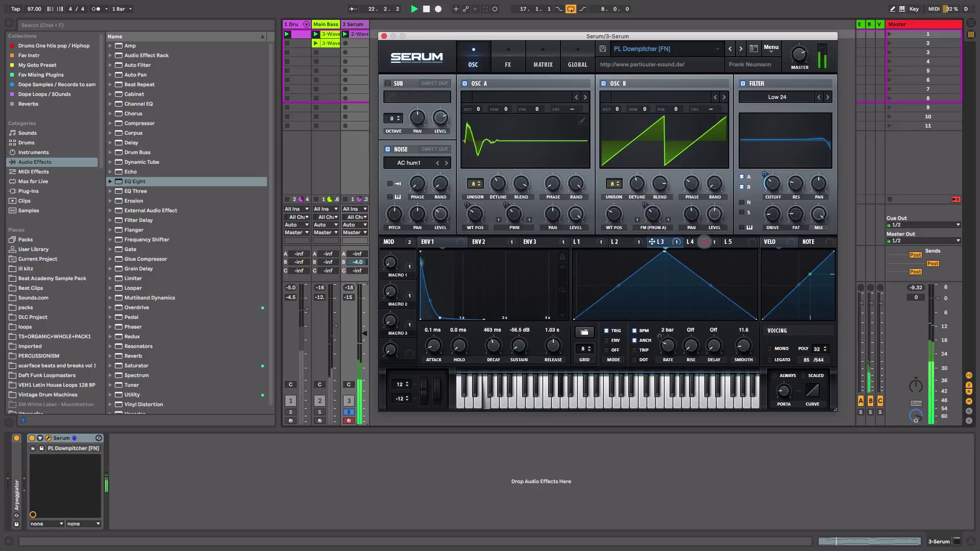
pyautogui.click(697, 242)
pyautogui.click(576, 242)
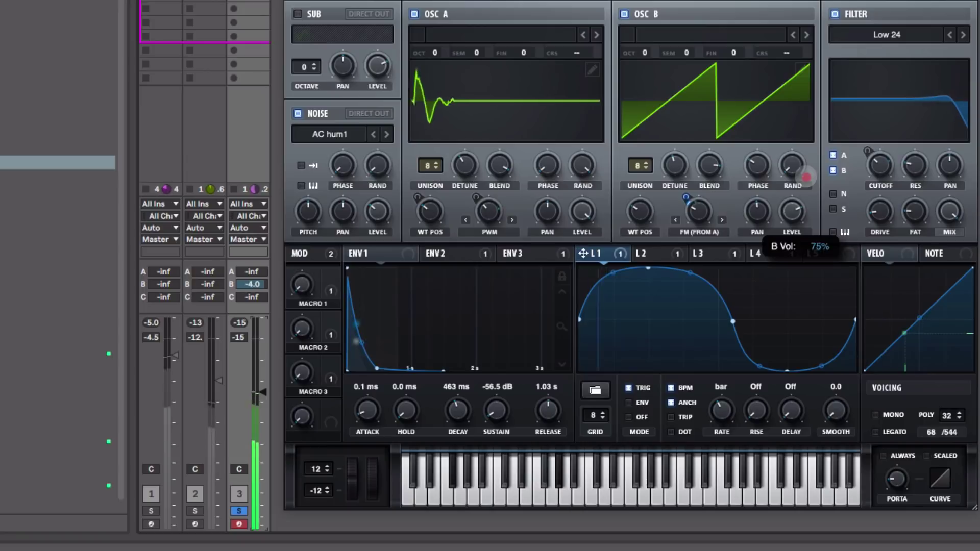
pyautogui.click(792, 217)
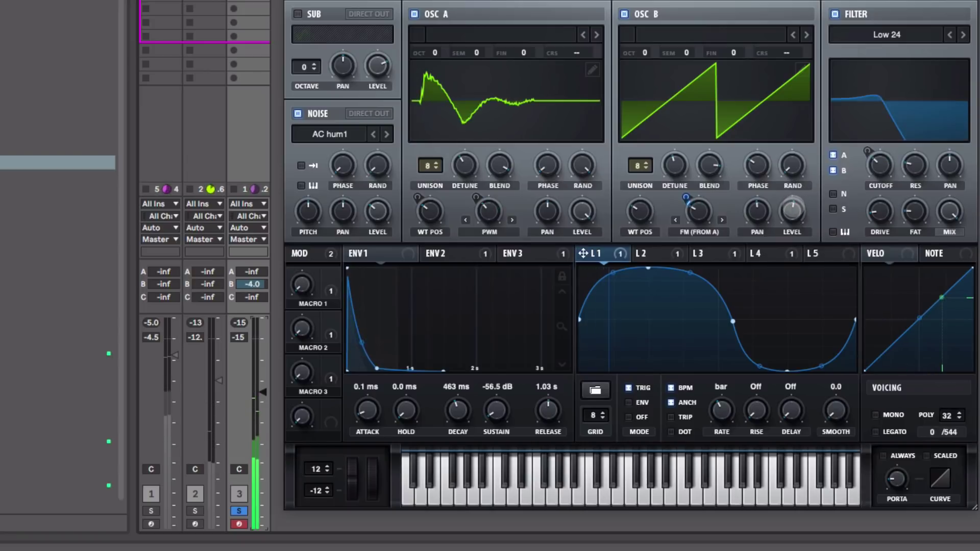
# Compare Serum's effects filter off and on, keep High 12 active, and set its cutoff to 302 Hz
pyautogui.click(447, 2)
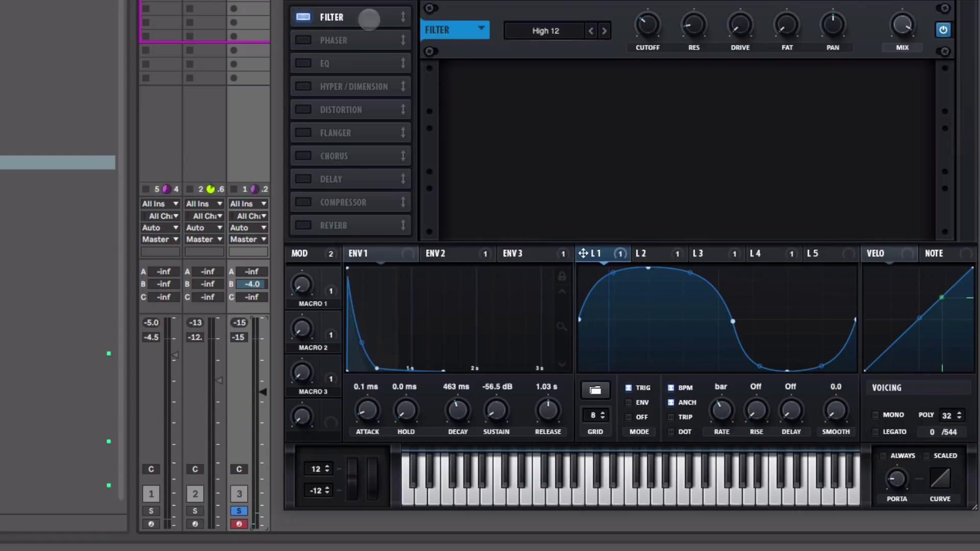
pyautogui.click(303, 17)
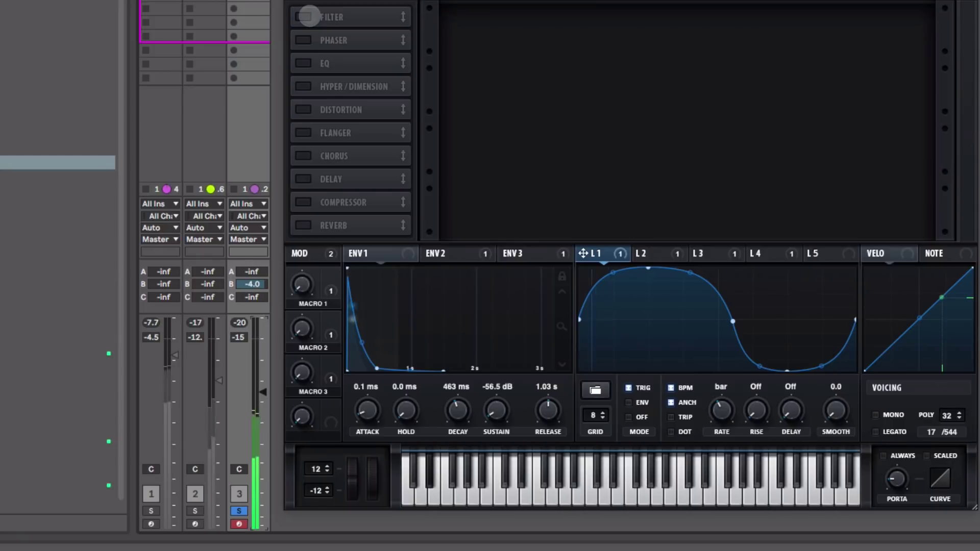
pyautogui.click(303, 16)
pyautogui.moveTo(655, 23); pyautogui.dragTo(669, 9)
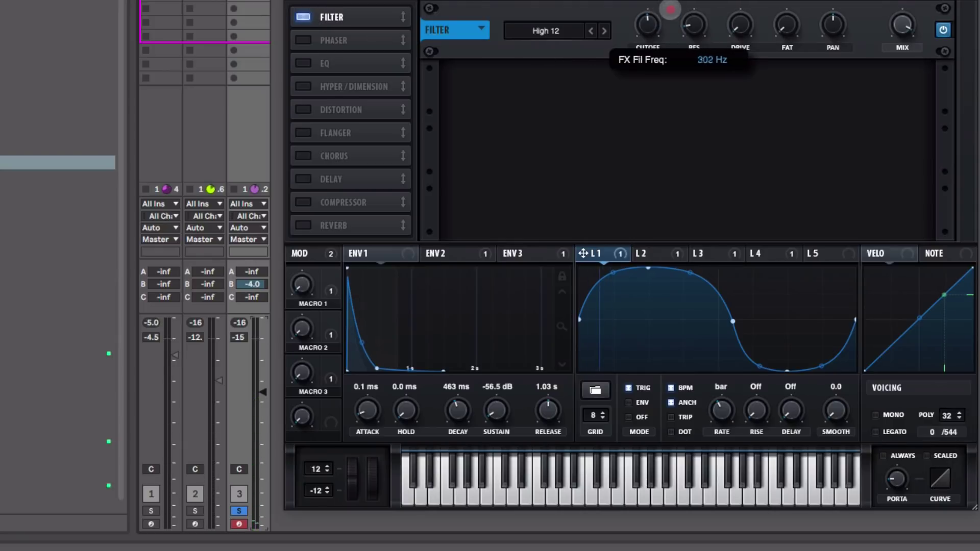
# Enable Serum's phaser and ping-pong delay, place the delay ahead of the phaser, and adjust both effects' mix levels
pyautogui.click(303, 40)
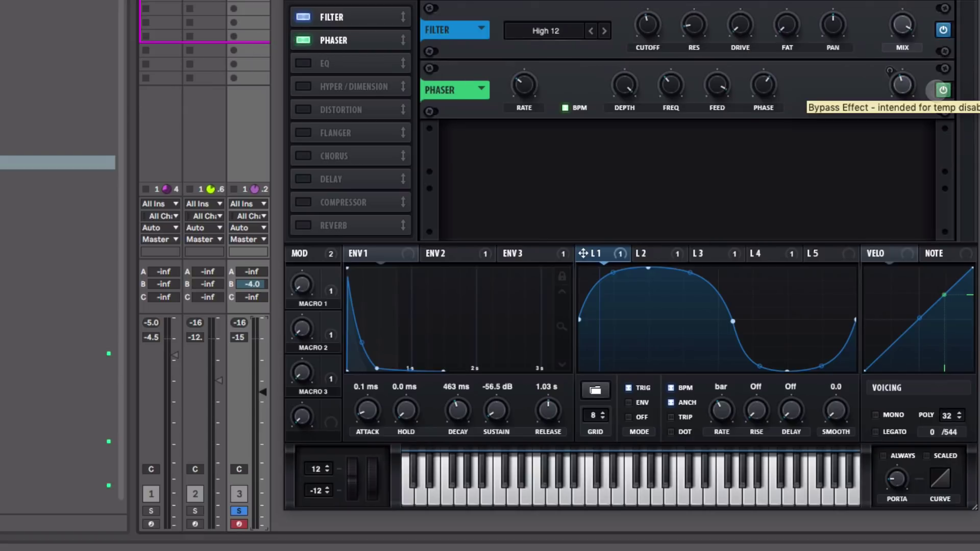
pyautogui.moveTo(912, 74)
pyautogui.mouseDown()
pyautogui.moveTo(916, 61)
pyautogui.moveTo(895, 131)
pyautogui.moveTo(903, 89)
pyautogui.mouseUp()
pyautogui.click(310, 178)
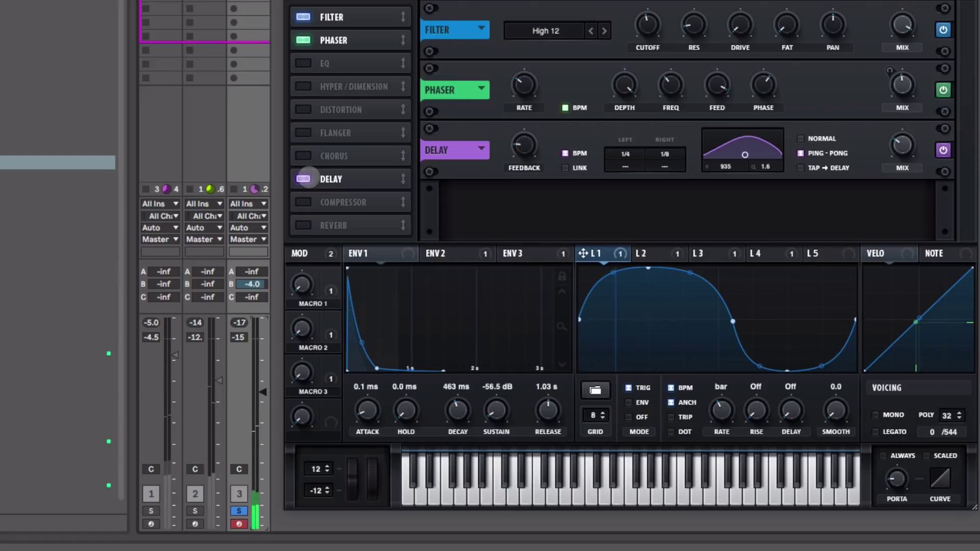
pyautogui.moveTo(371, 177); pyautogui.dragTo(391, 34)
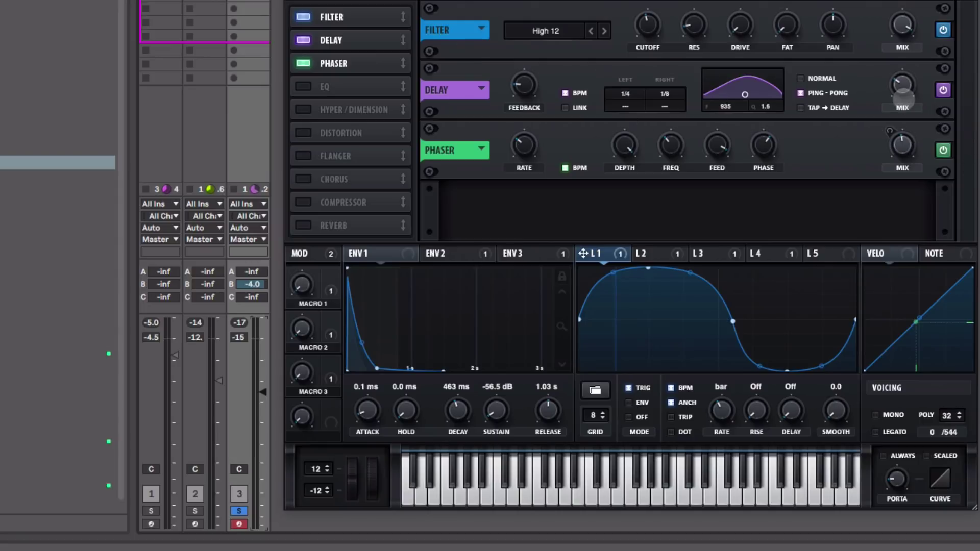
pyautogui.moveTo(903, 87); pyautogui.dragTo(904, 84)
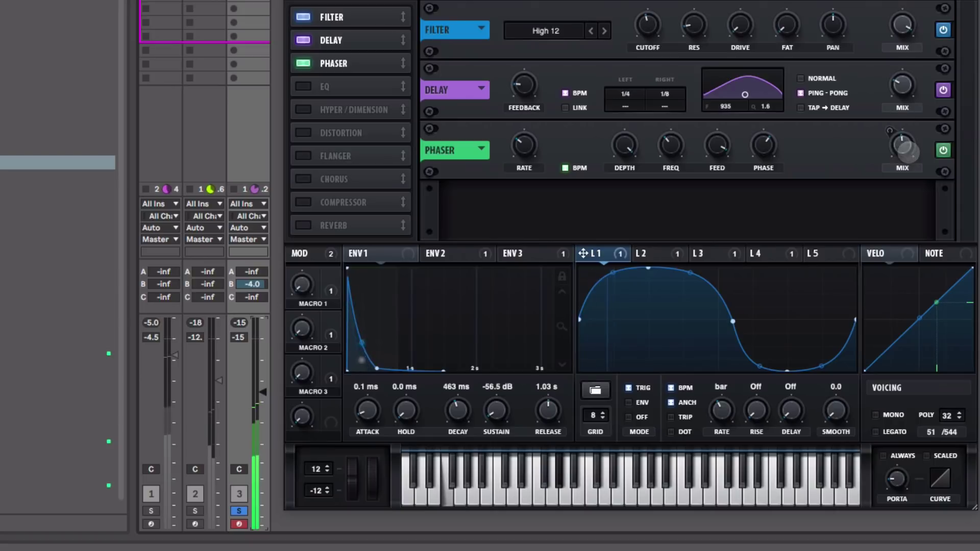
pyautogui.moveTo(904, 151); pyautogui.dragTo(909, 160)
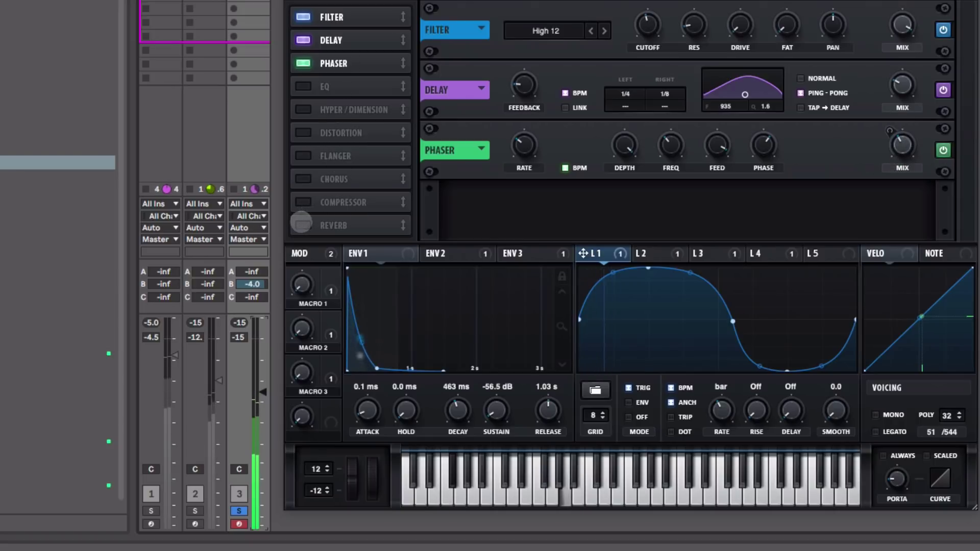
# Enable Hyper/Dimension in Serum's effects, adjust the Dimension mix, and close the plugin window
pyautogui.click(304, 109)
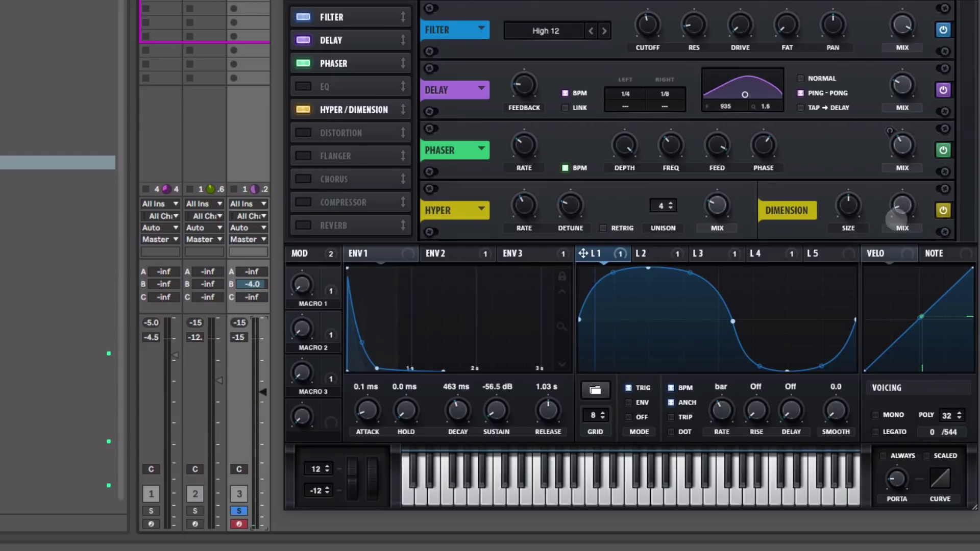
pyautogui.moveTo(903, 207); pyautogui.dragTo(903, 214)
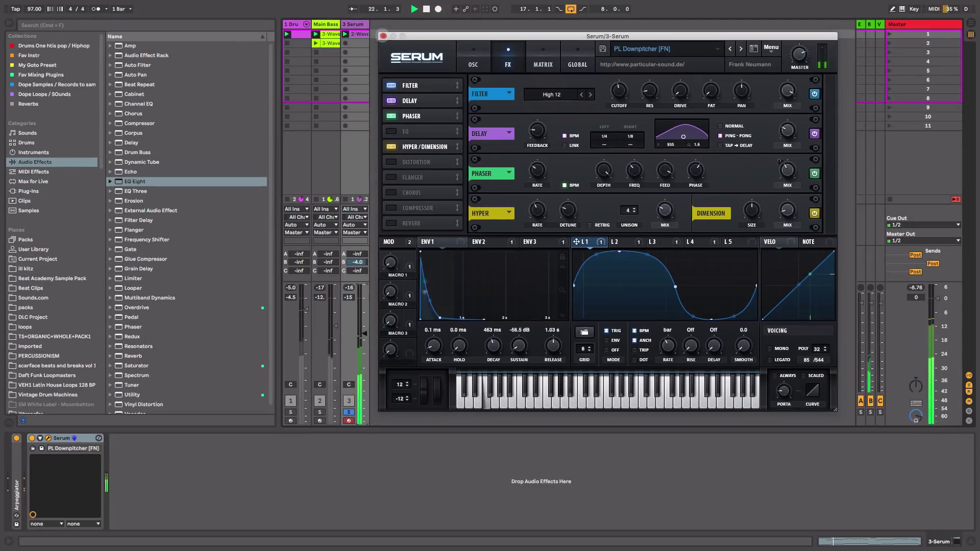
pyautogui.click(377, 29)
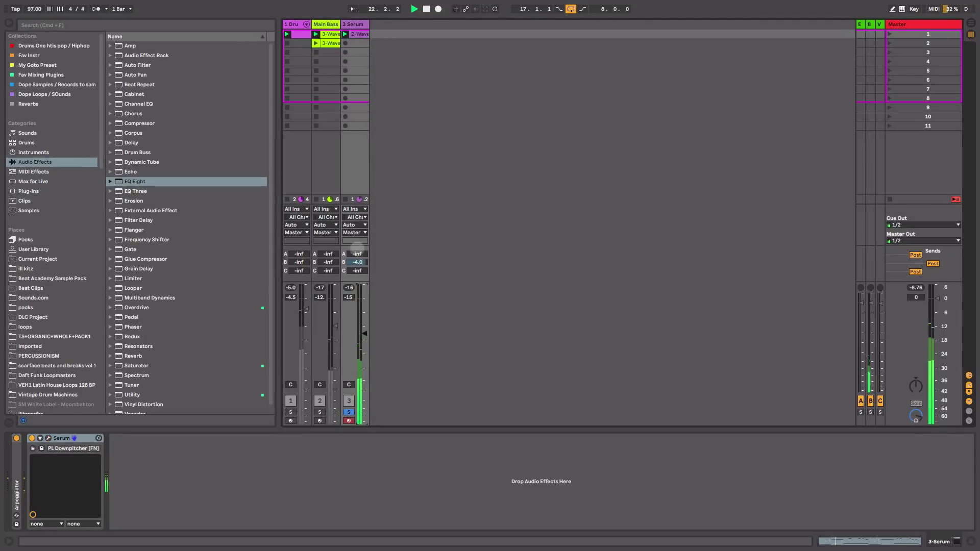
# Shape the Serum track with EQ Eight using a 359 Hz low cut and an upper-mid boost, and lower the track volume to -20 dB
pyautogui.moveTo(123, 181); pyautogui.dragTo(222, 483)
pyautogui.click(152, 461)
pyautogui.press('space')
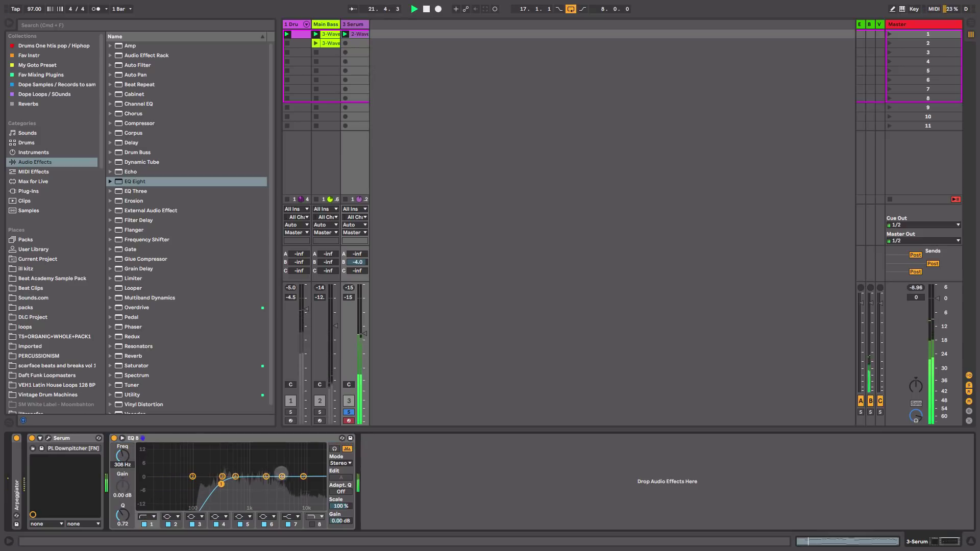
pyautogui.click(282, 476)
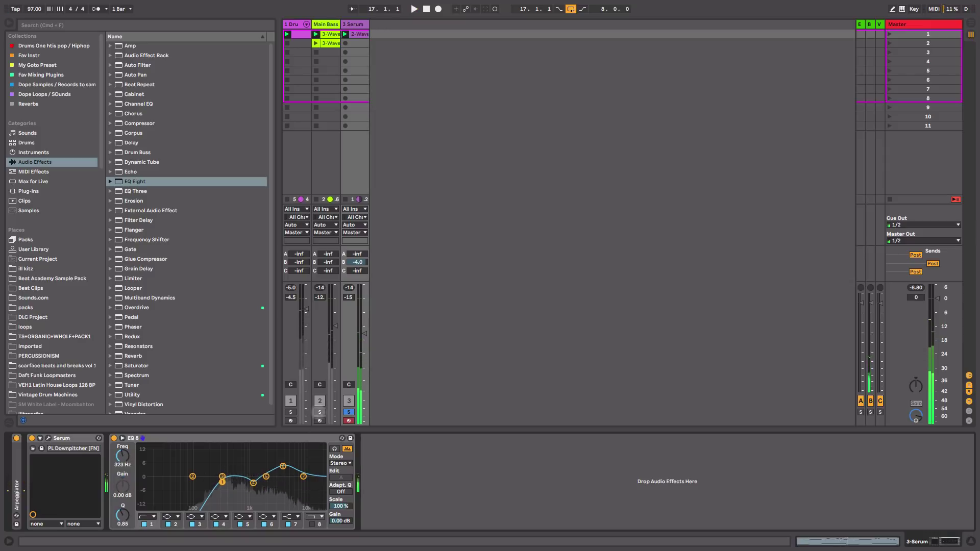
pyautogui.moveTo(359, 344); pyautogui.dragTo(365, 338)
pyautogui.press('space')
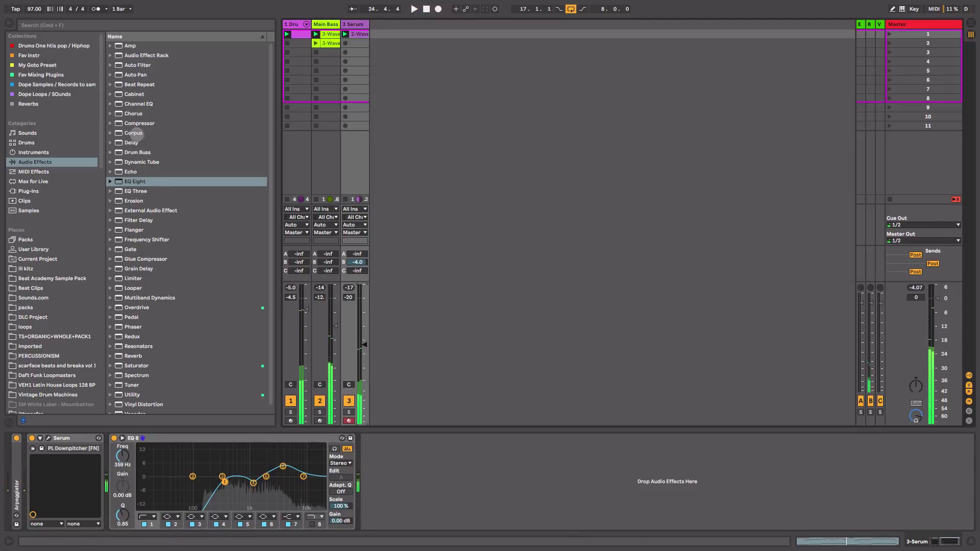
# Add a Compressor after the EQ on the Serum track, sidechain it from 1-Drum Rack's SP-12 kick 03 Pre FX, and start playback
pyautogui.moveTo(136, 123); pyautogui.dragTo(386, 448)
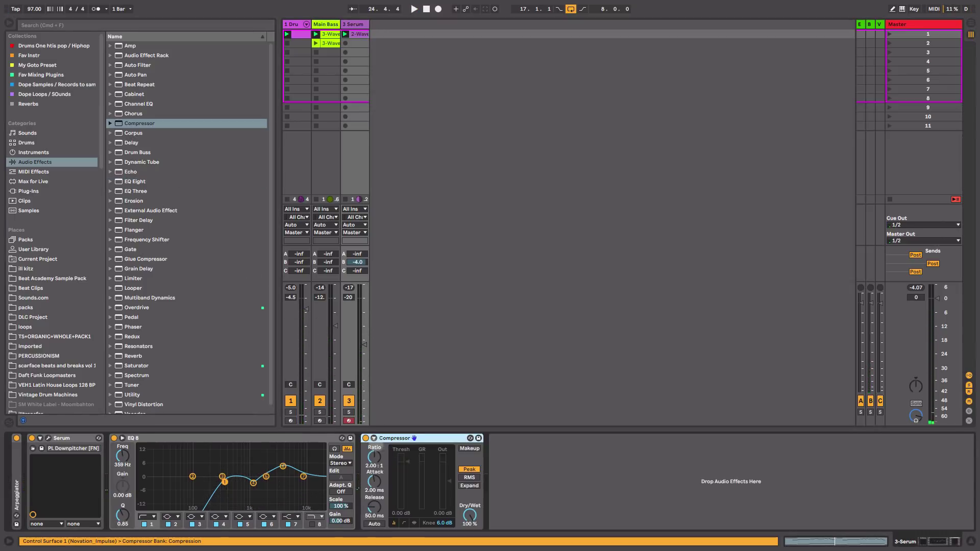
pyautogui.click(382, 463)
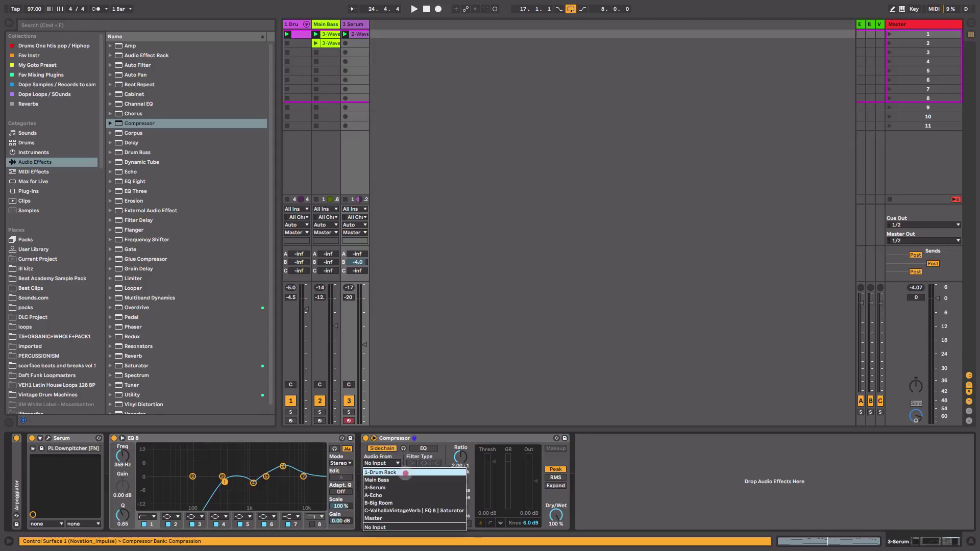
pyautogui.click(389, 470)
pyautogui.click(392, 471)
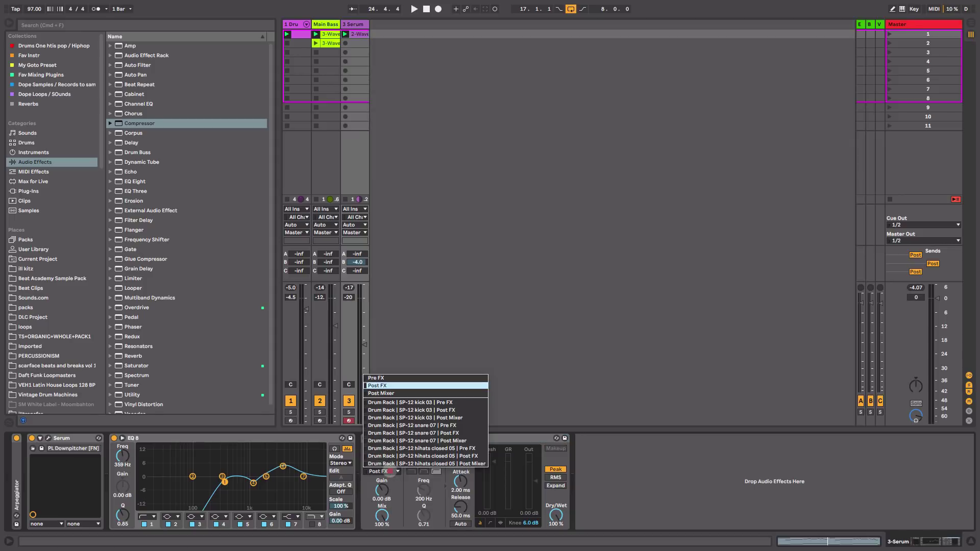
pyautogui.click(409, 402)
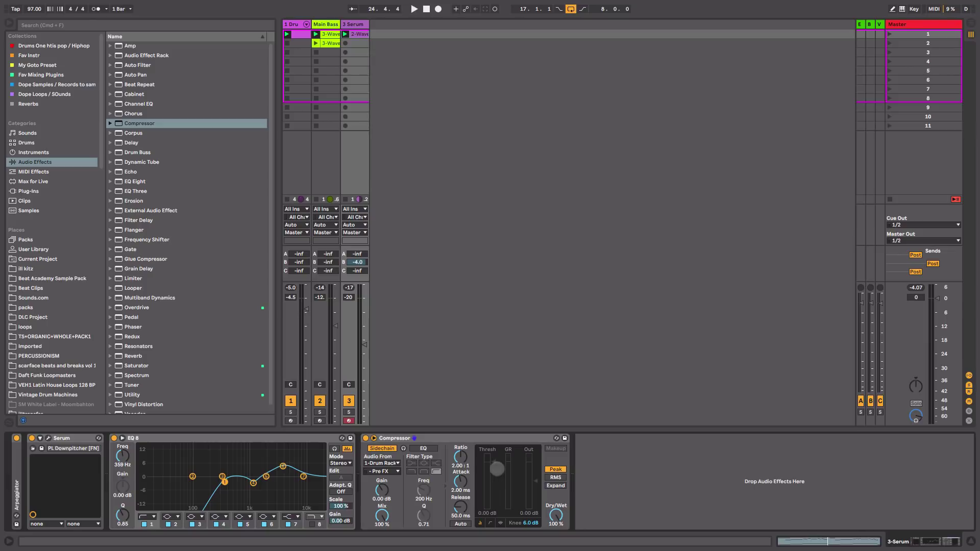
pyautogui.press('space')
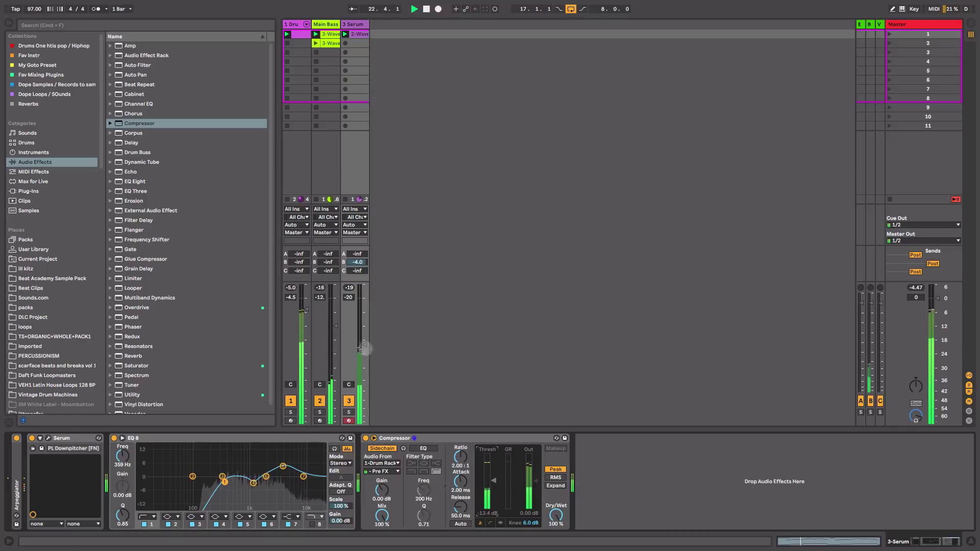
# Lower the Serum track's volume to -23 dB during playback
pyautogui.moveTo(363, 345); pyautogui.dragTo(363, 349)
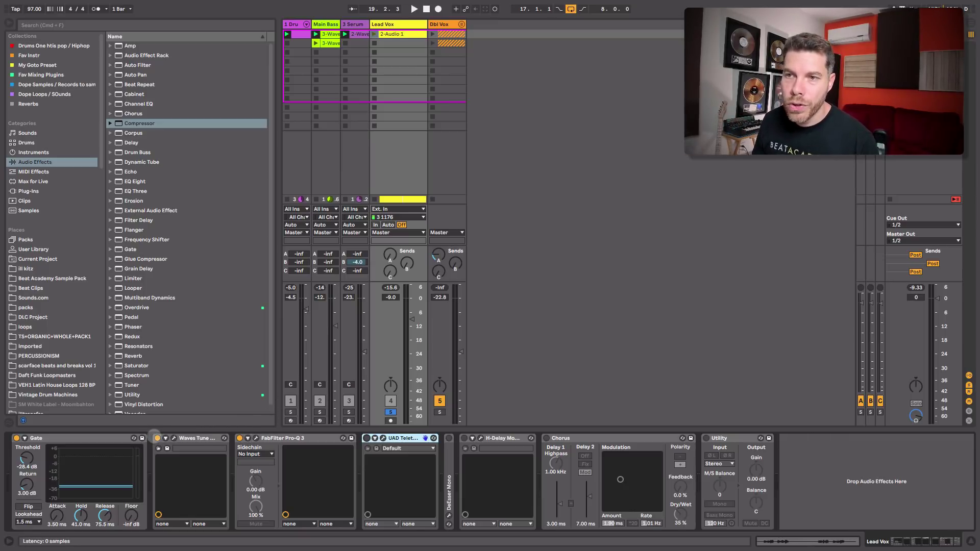
# Set the Gate's hold to 58.1 ms and release to 105 ms on the Lead Vox track with Waves Tune bypassed, and play the vocal
pyautogui.click(157, 438)
pyautogui.click(16, 437)
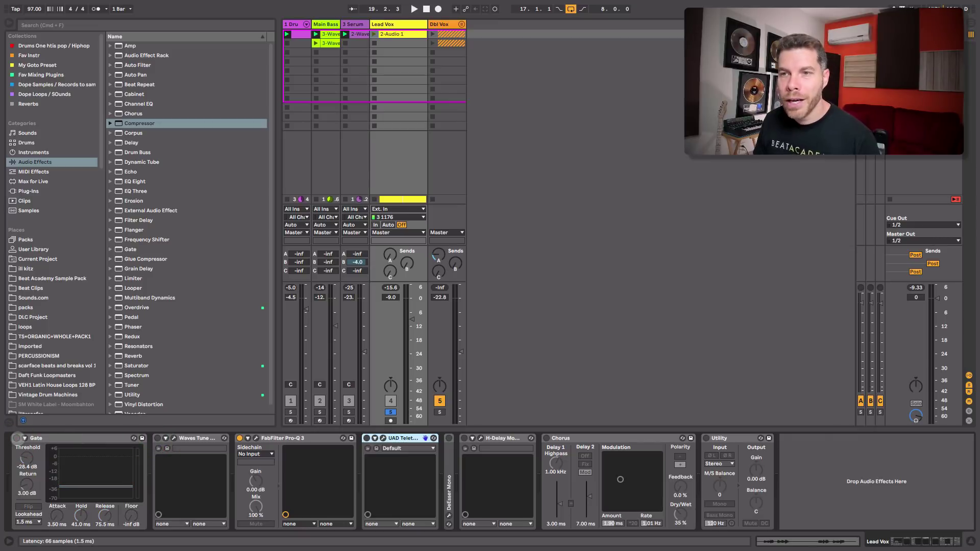
pyautogui.click(17, 438)
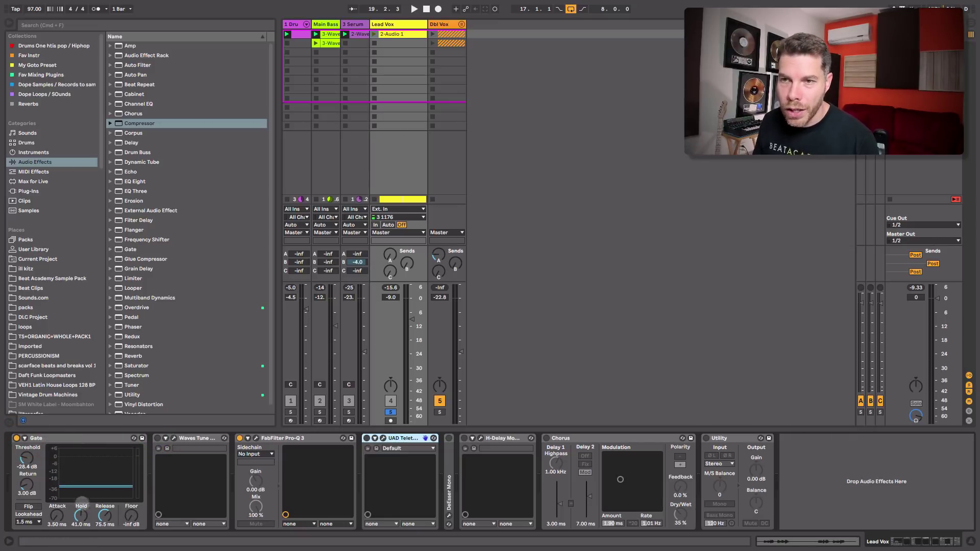
pyautogui.moveTo(82, 514); pyautogui.dragTo(91, 513)
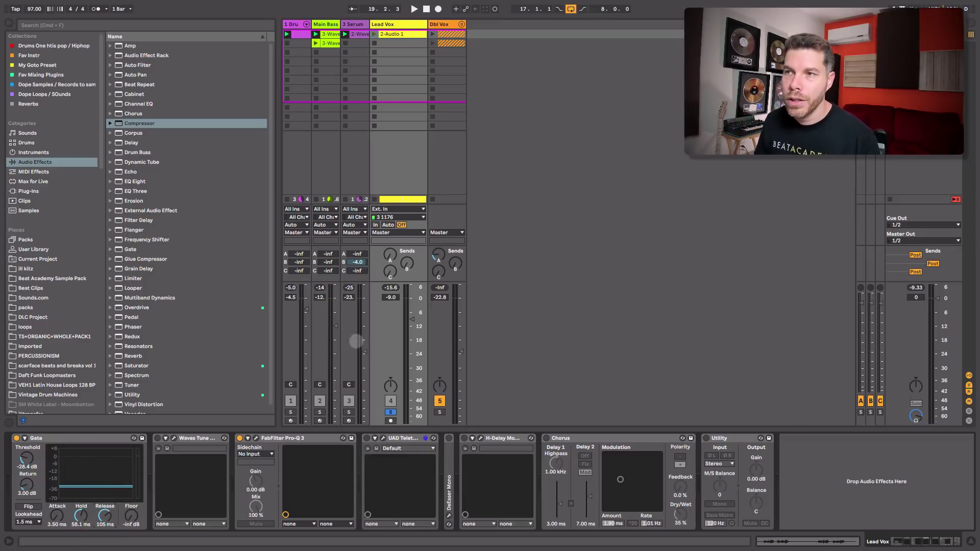
pyautogui.press('space')
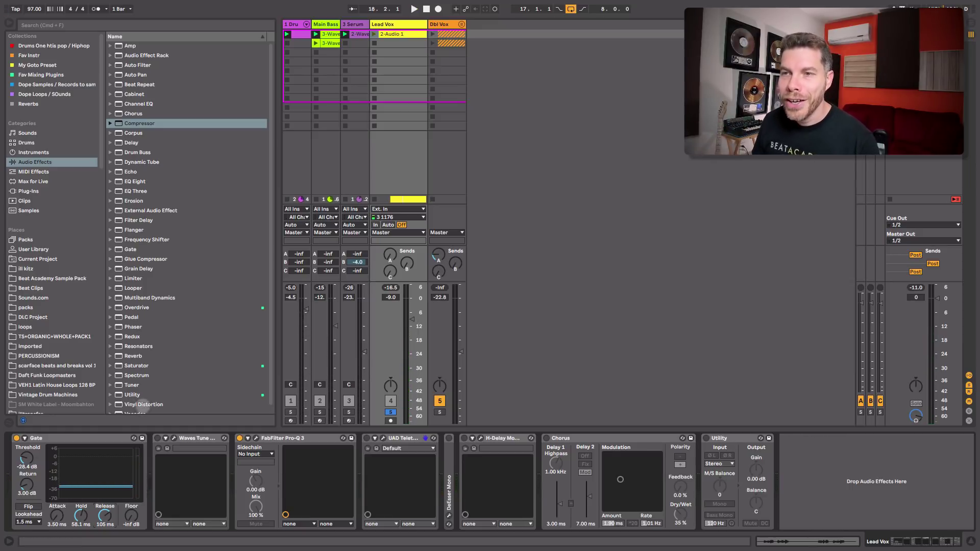
# Enable Waves Tune Real-Time on the Lead Vox track, review its pitch and scale settings, and close its window
pyautogui.click(157, 438)
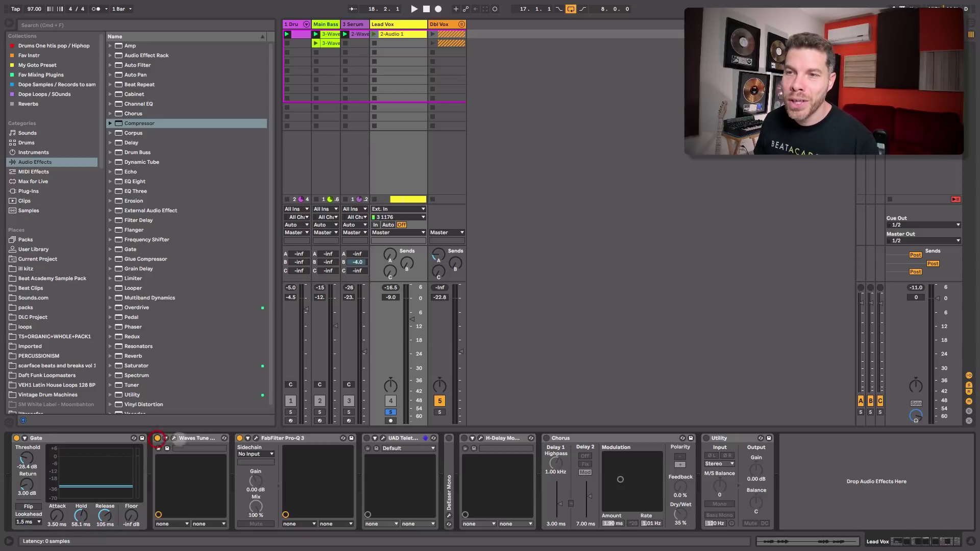
pyautogui.click(206, 438)
pyautogui.click(174, 437)
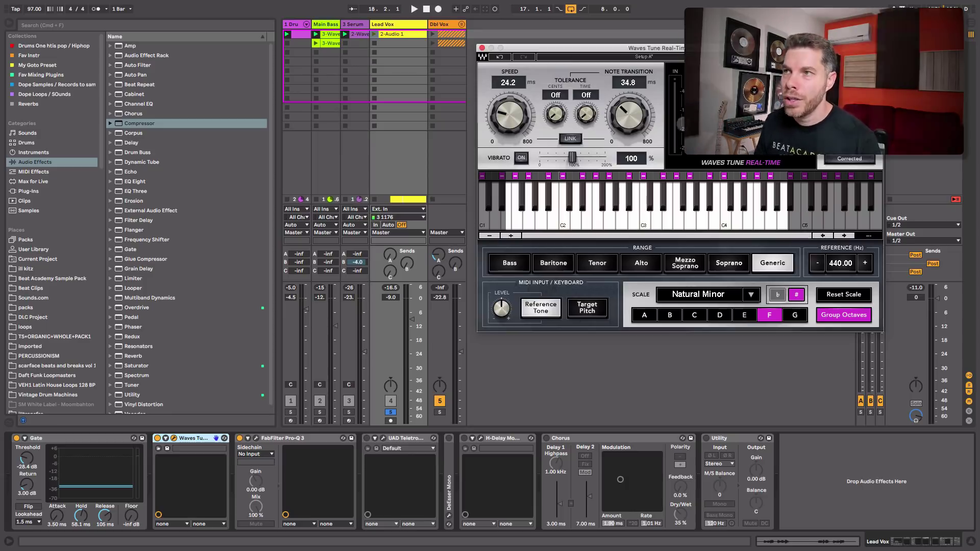
pyautogui.click(481, 48)
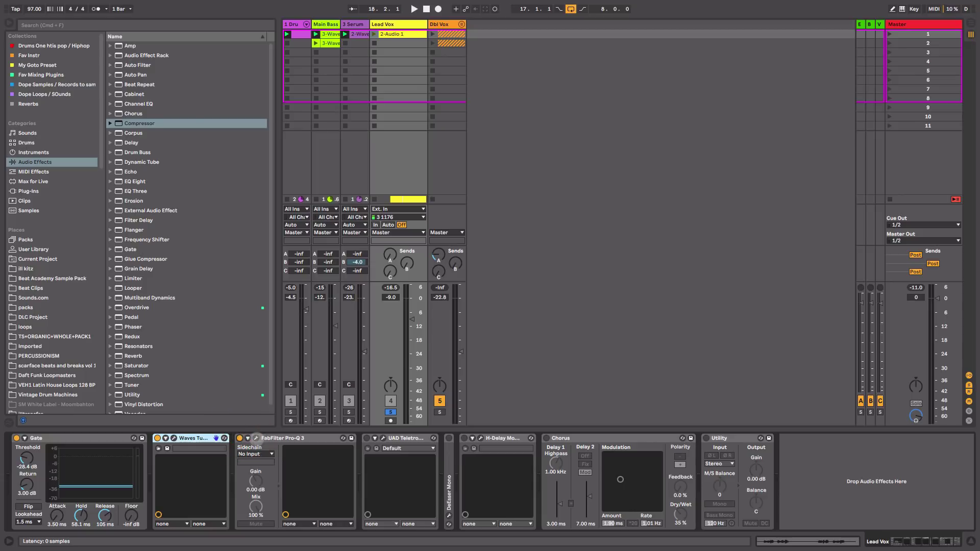
# Review the Lead Vox curve in FabFilter Pro-Q 3, comparing the vocal with the EQ bypassed and active during playback, and close its window
pyautogui.click(256, 438)
pyautogui.click(245, 193)
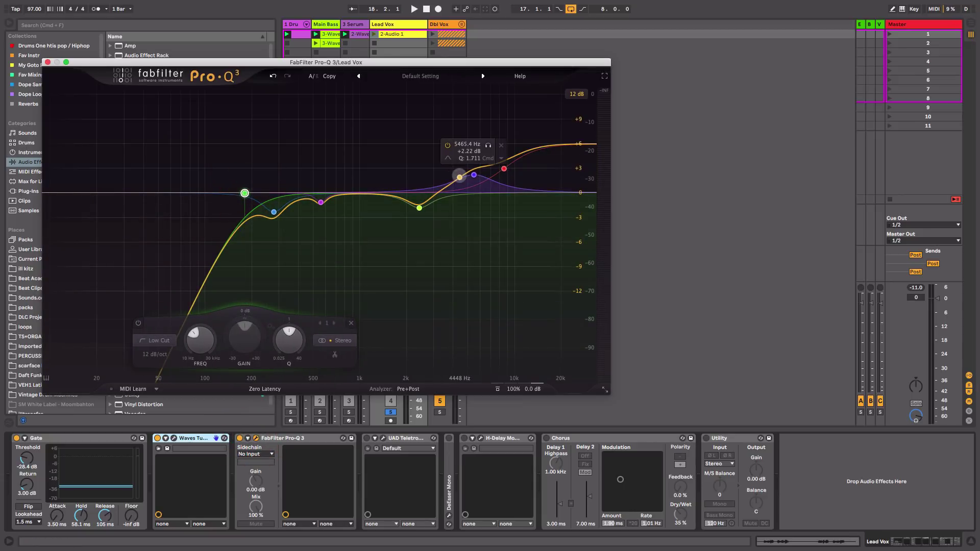
pyautogui.press('space')
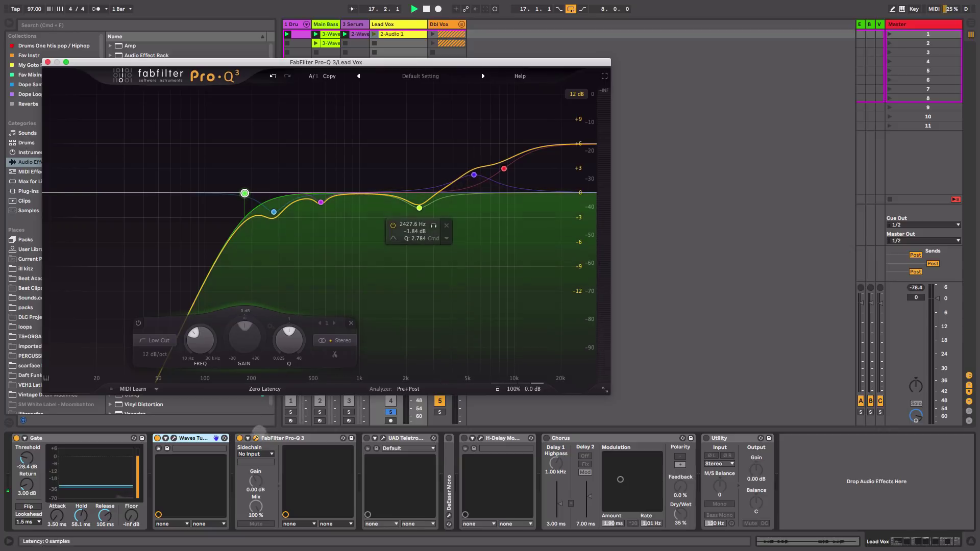
pyautogui.click(239, 438)
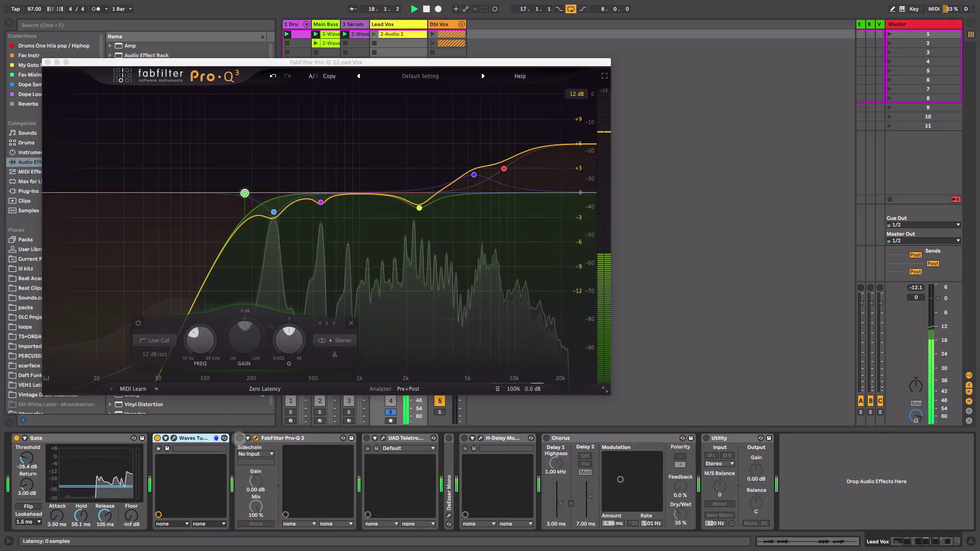
pyautogui.click(239, 438)
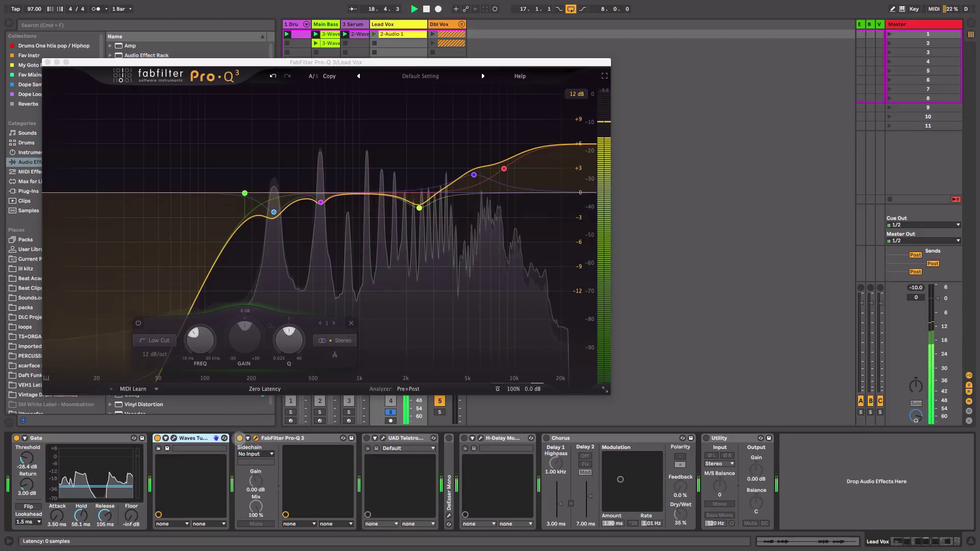
pyautogui.press('space')
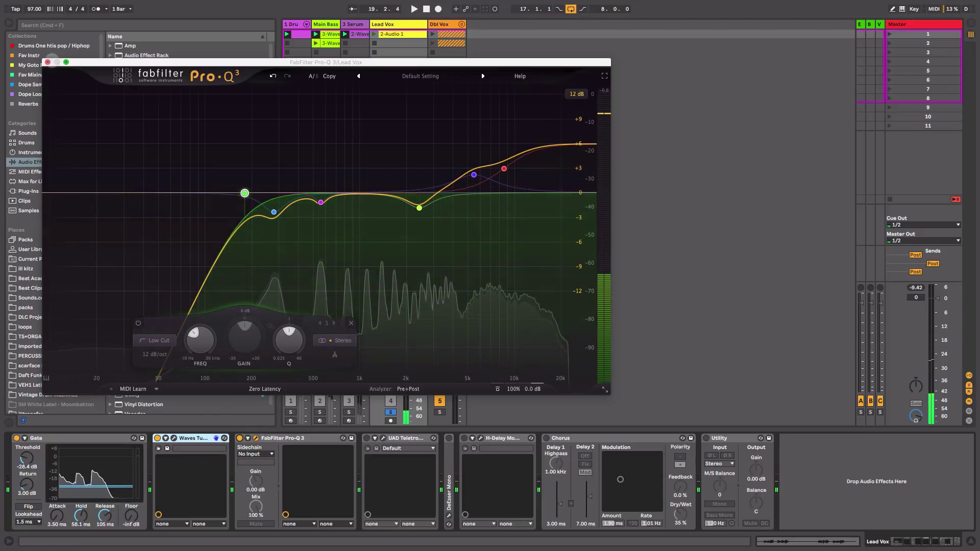
pyautogui.press('super+alt+p')
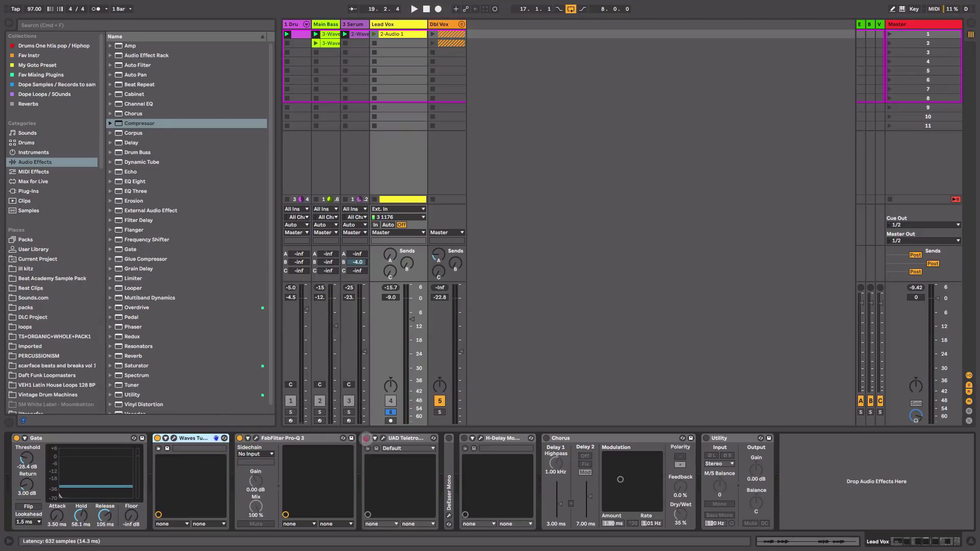
# Enable the UAD Teletronix LA-2A on the Lead Vox track and compare the vocal with its power off and on during playback
pyautogui.click(383, 438)
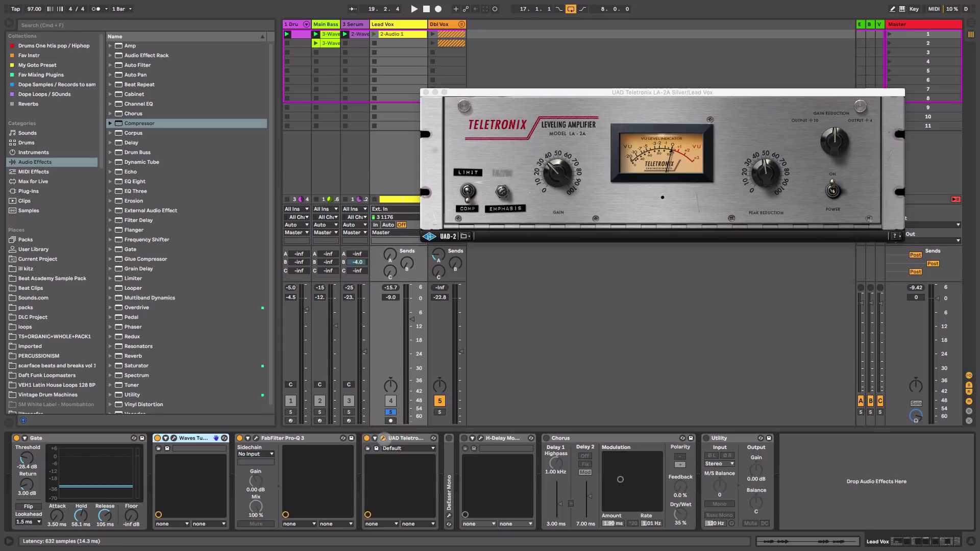
pyautogui.press('space')
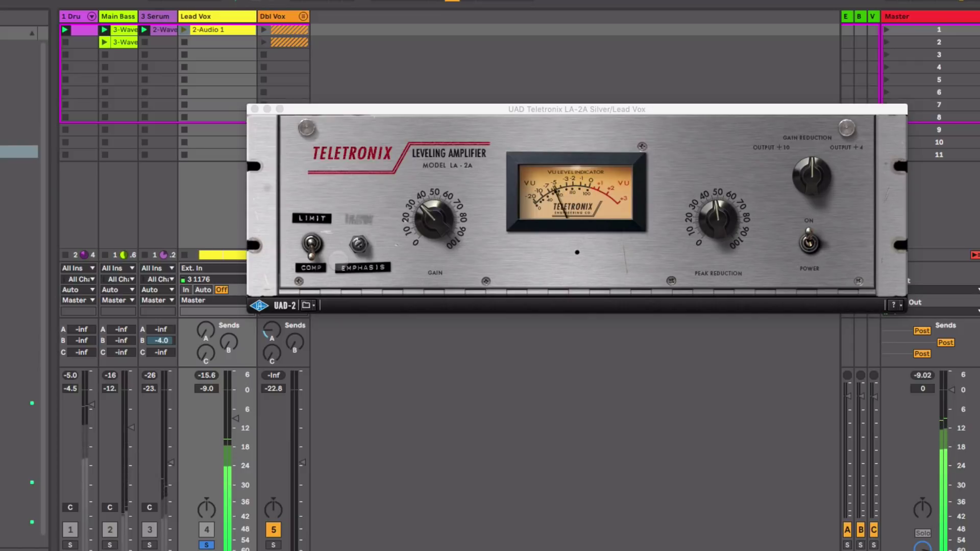
pyautogui.click(810, 248)
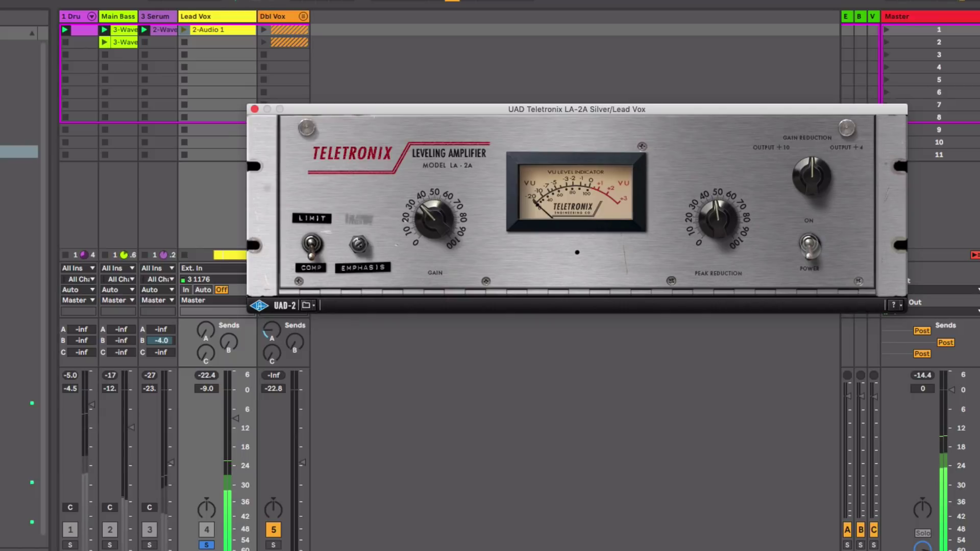
pyautogui.click(809, 245)
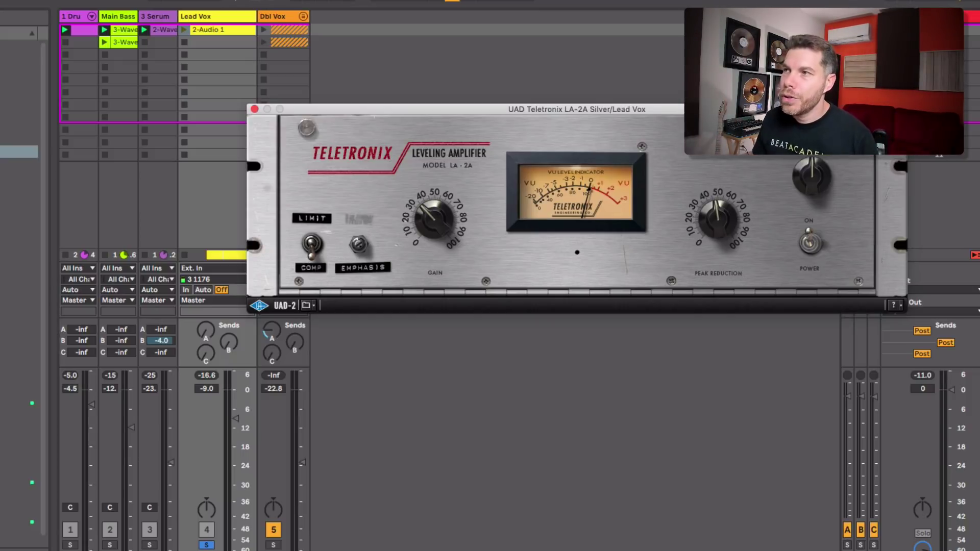
pyautogui.click(809, 242)
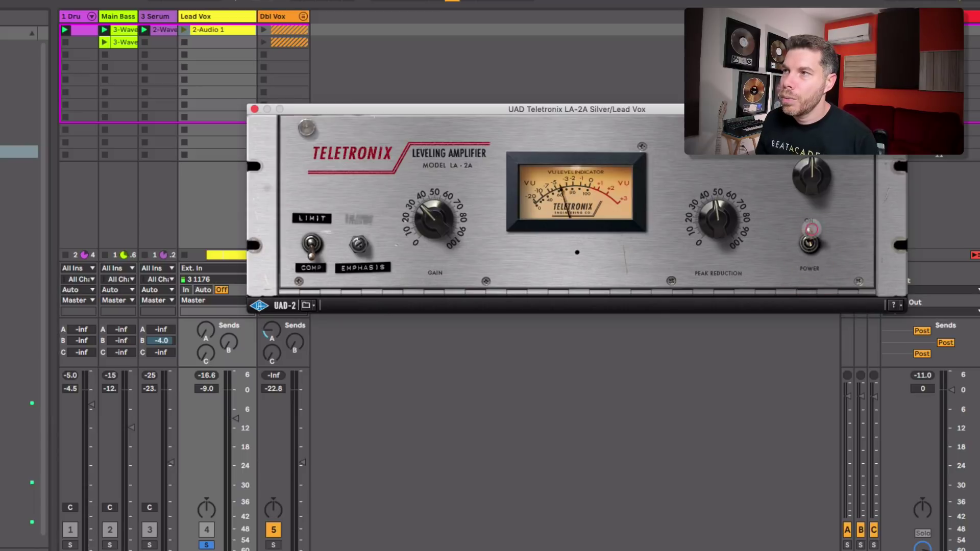
pyautogui.click(810, 230)
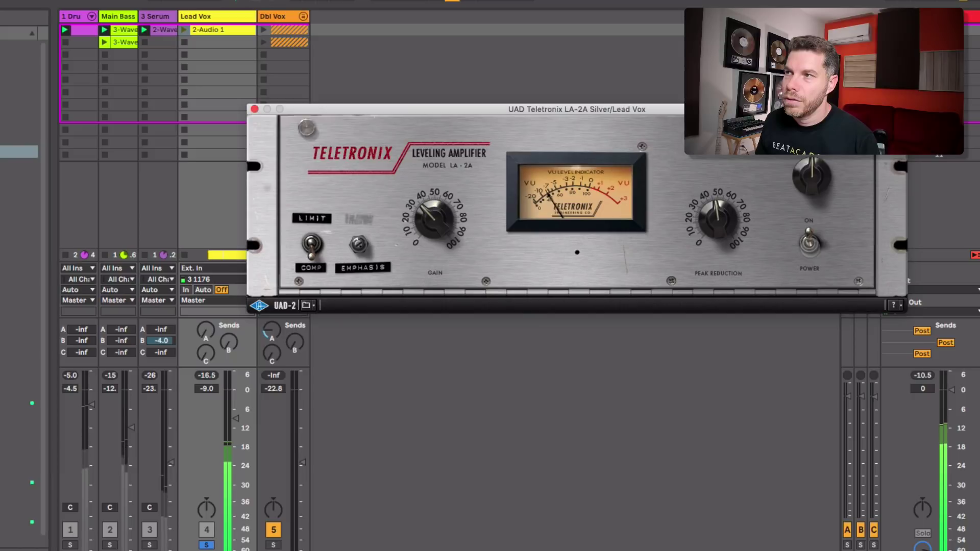
pyautogui.click(809, 244)
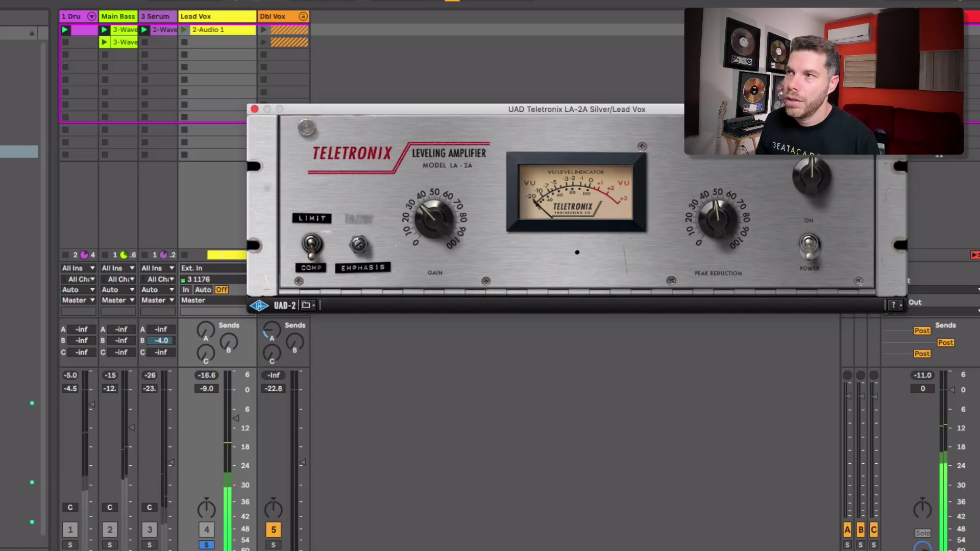
pyautogui.click(809, 244)
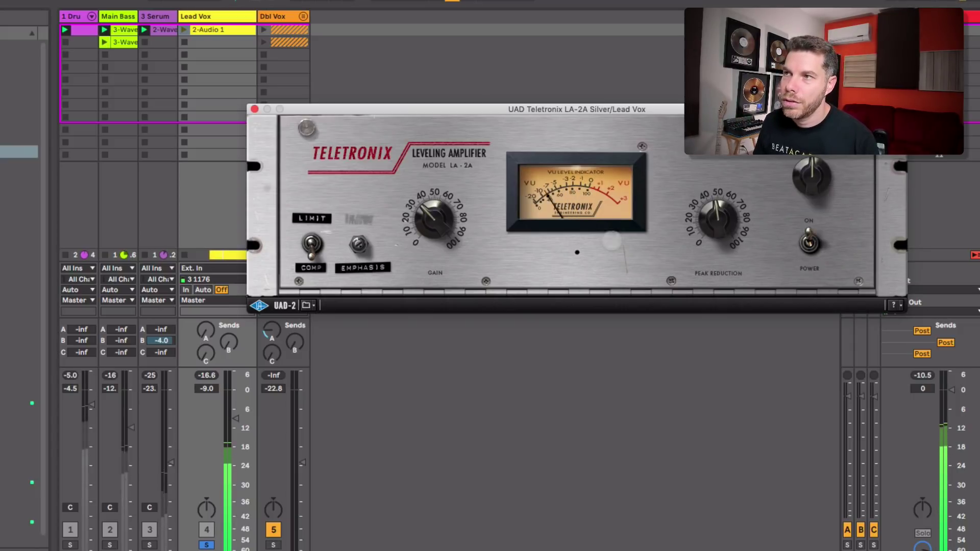
pyautogui.press('space')
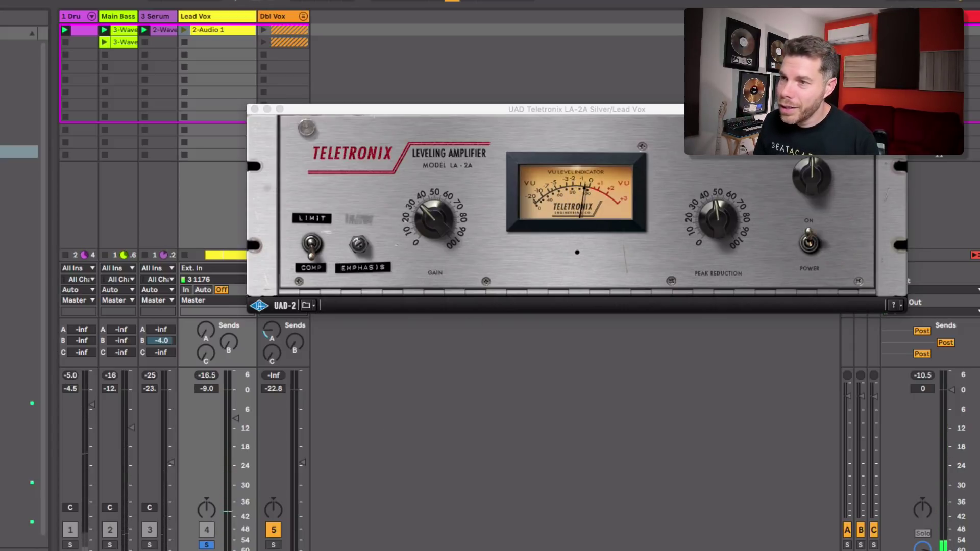
# Unfold the DeEsser Mono on the Lead Vox chain, review its settings window, and close it
pyautogui.click(463, 439)
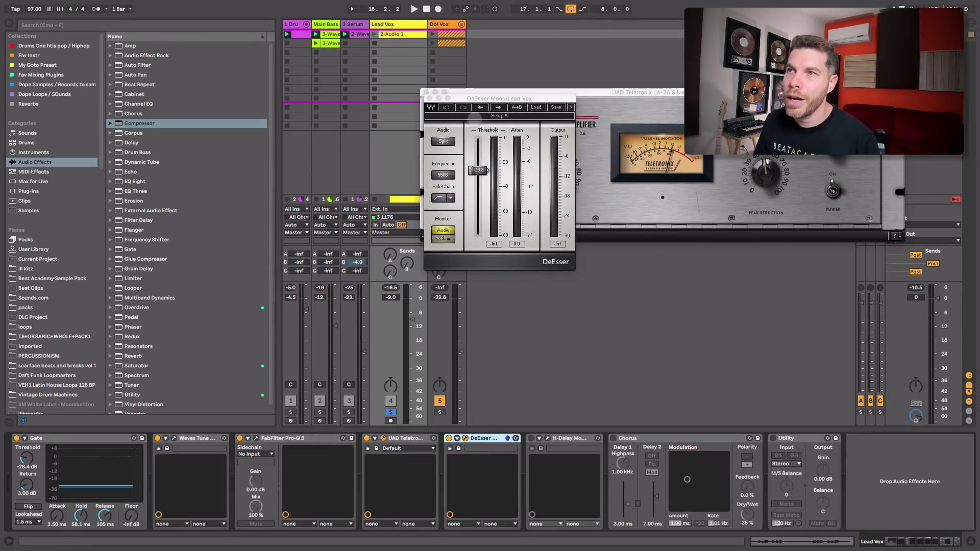
pyautogui.click(426, 92)
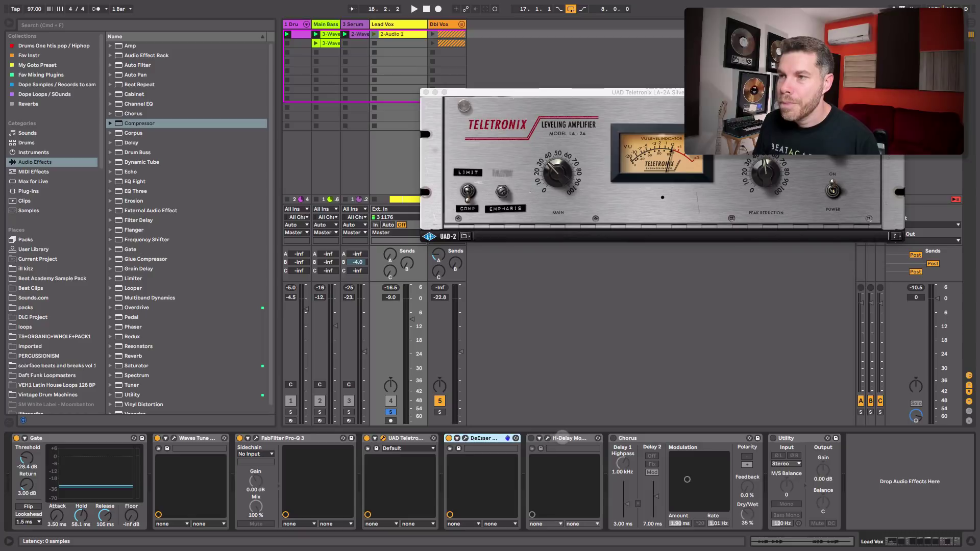
# Audition the H-Delay Mono/Stereo on the Lead Vox vocal and delete it from the device chain
pyautogui.click(561, 438)
pyautogui.click(530, 438)
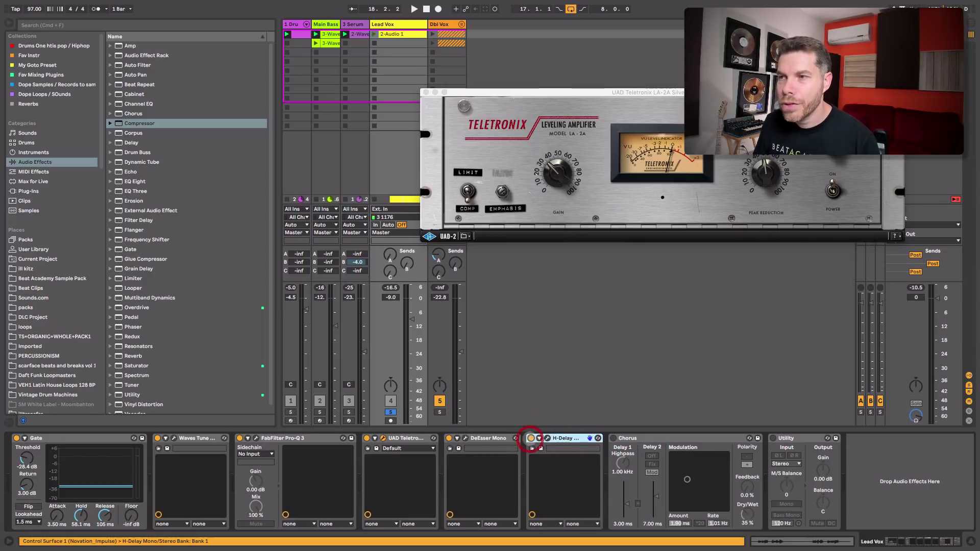
pyautogui.press('space')
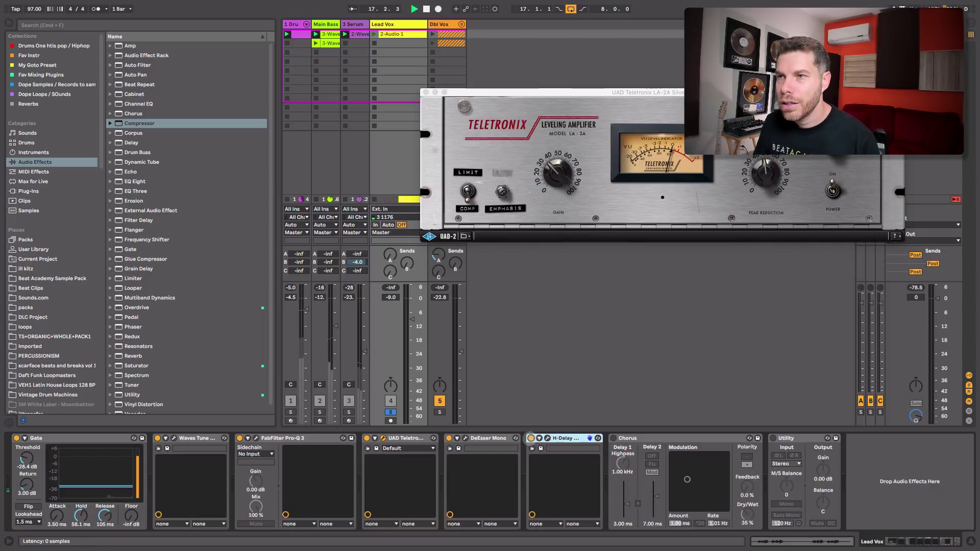
pyautogui.click(539, 438)
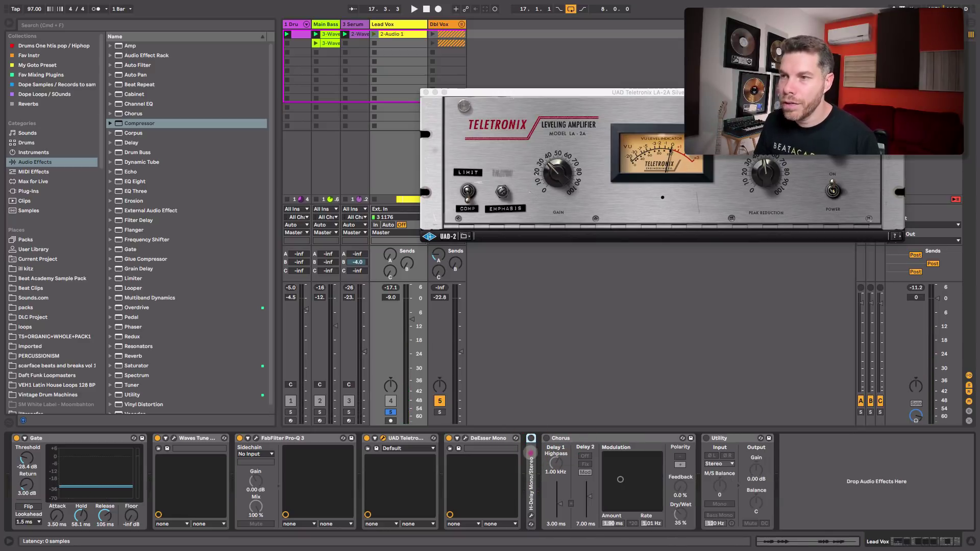
pyautogui.doubleClick(531, 453)
pyautogui.press('Delete')
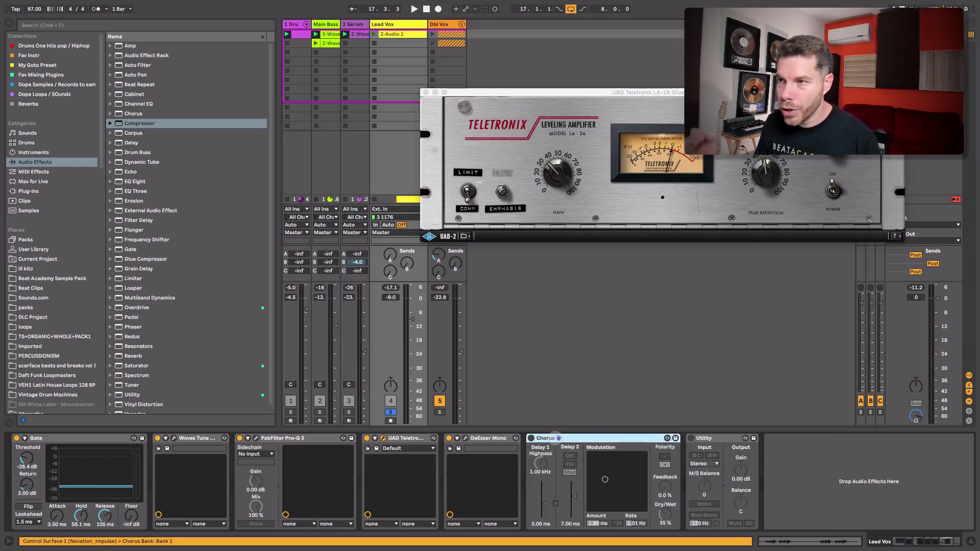
# Enable the Chorus on the Lead Vox track and set its Dry/Wet to 33% while playing the vocal
pyautogui.click(531, 438)
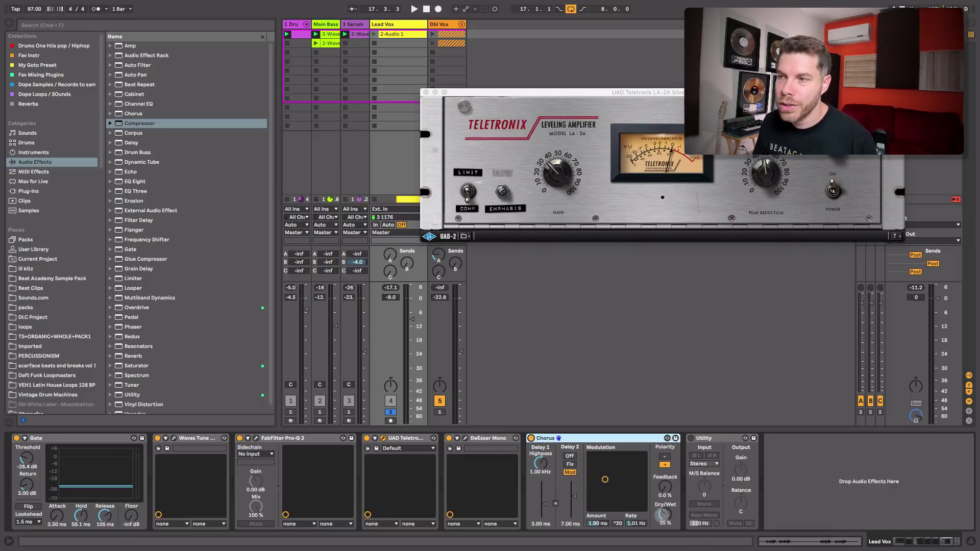
pyautogui.moveTo(663, 514); pyautogui.dragTo(663, 521)
pyautogui.press('space')
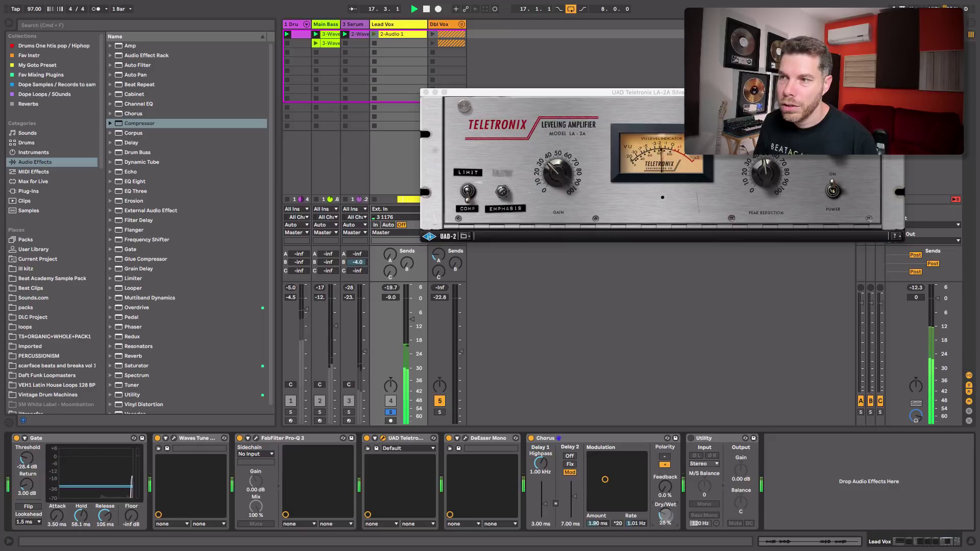
pyautogui.moveTo(664, 517); pyautogui.dragTo(664, 512)
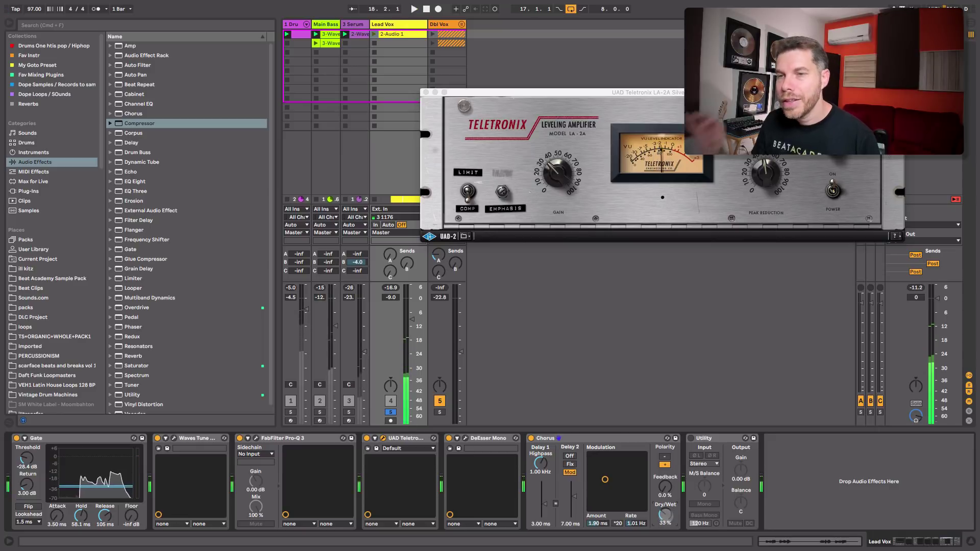
pyautogui.press('space')
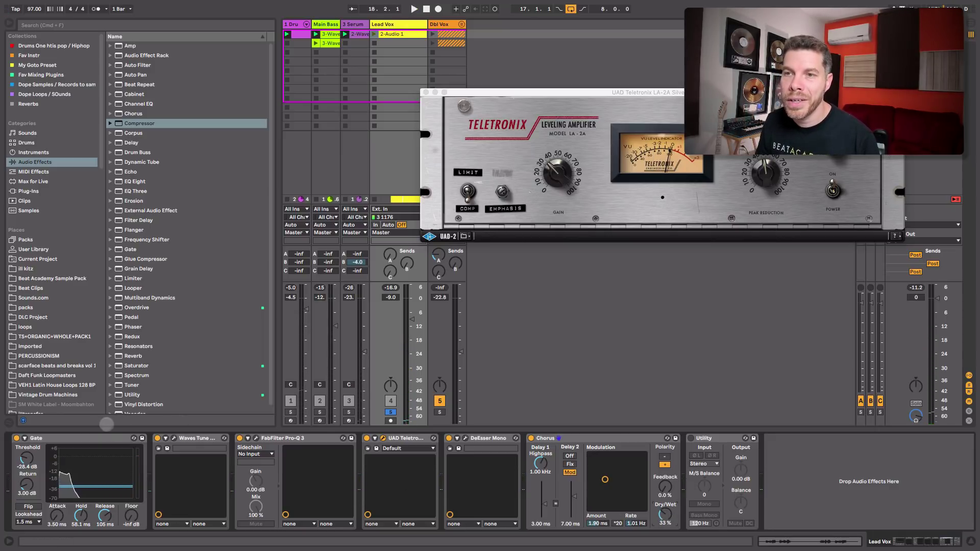
# Fold the Gate, Waves Tune, Pro-Q 3, LA-2A and DeEsser devices on the Lead Vox chain to make room
pyautogui.doubleClick(96, 437)
pyautogui.doubleClick(82, 438)
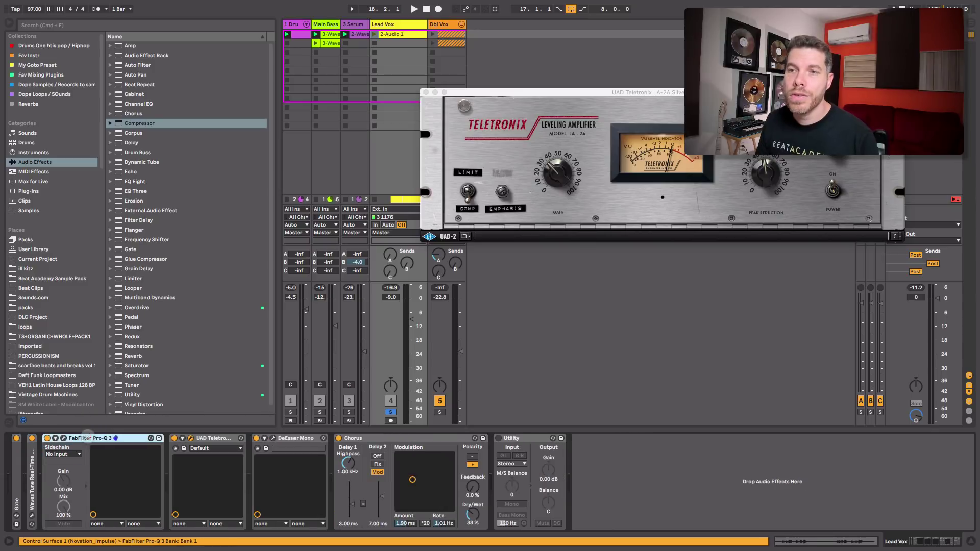
pyautogui.doubleClick(82, 438)
pyautogui.doubleClick(88, 437)
pyautogui.doubleClick(117, 438)
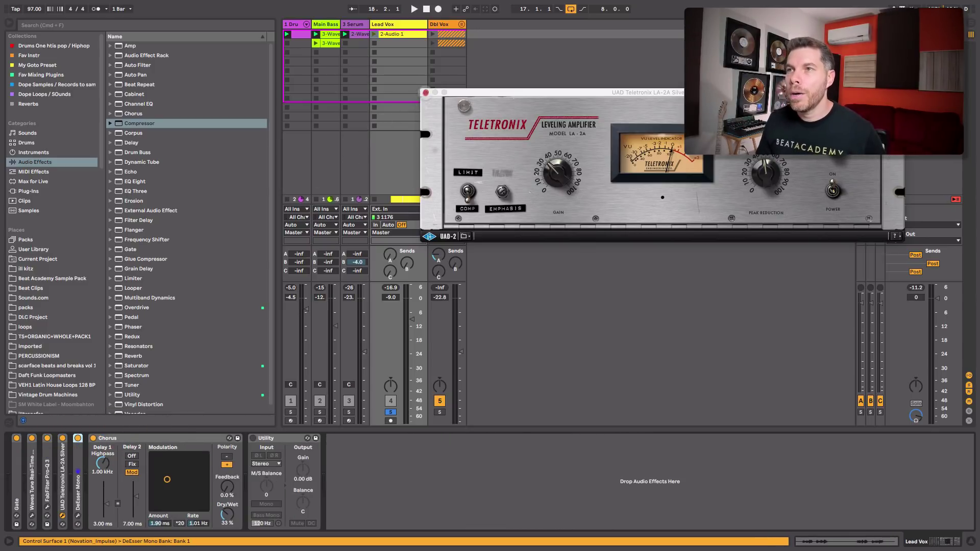
# Close the LA-2A window, open ValhallaVintageVerb on return track C, and widen that return track in the mixer
pyautogui.click(426, 92)
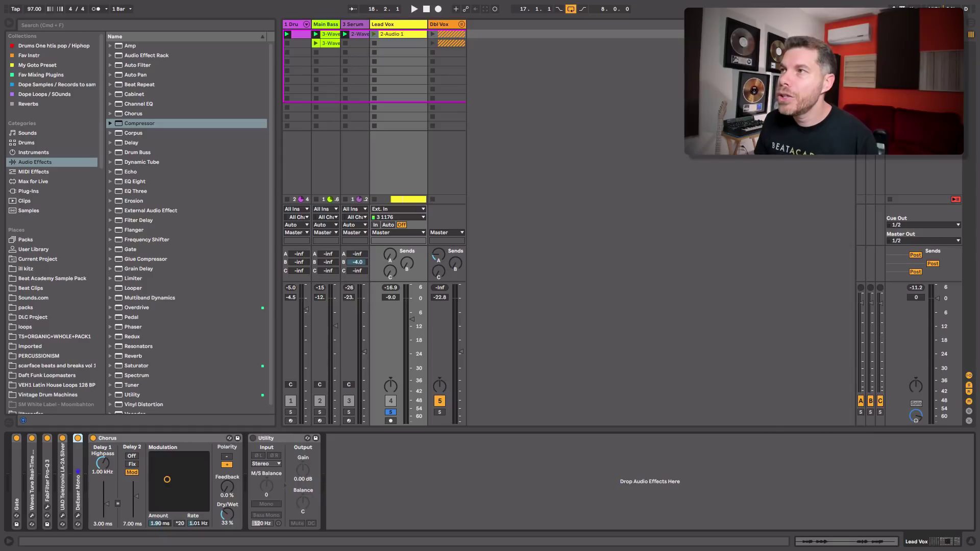
pyautogui.click(878, 24)
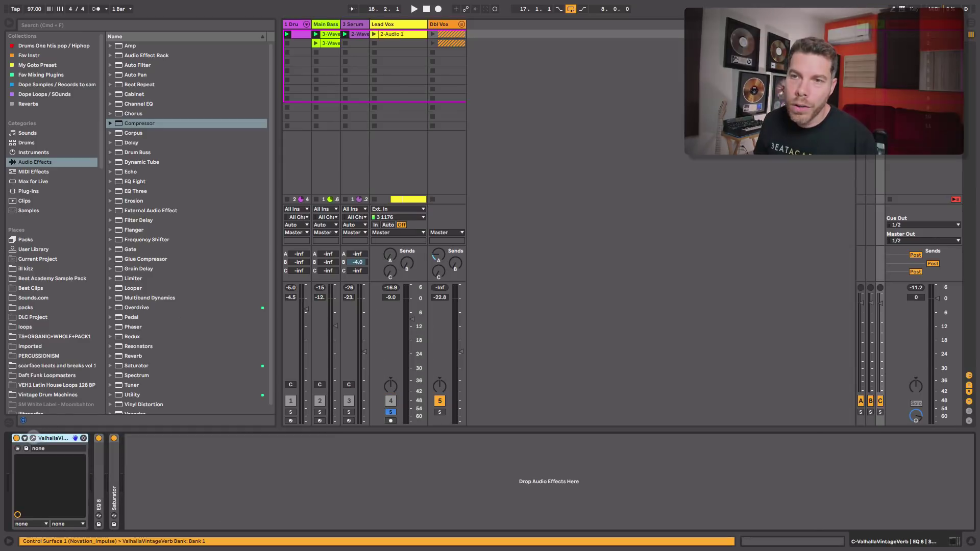
pyautogui.click(32, 438)
pyautogui.moveTo(740, 96); pyautogui.dragTo(713, 91)
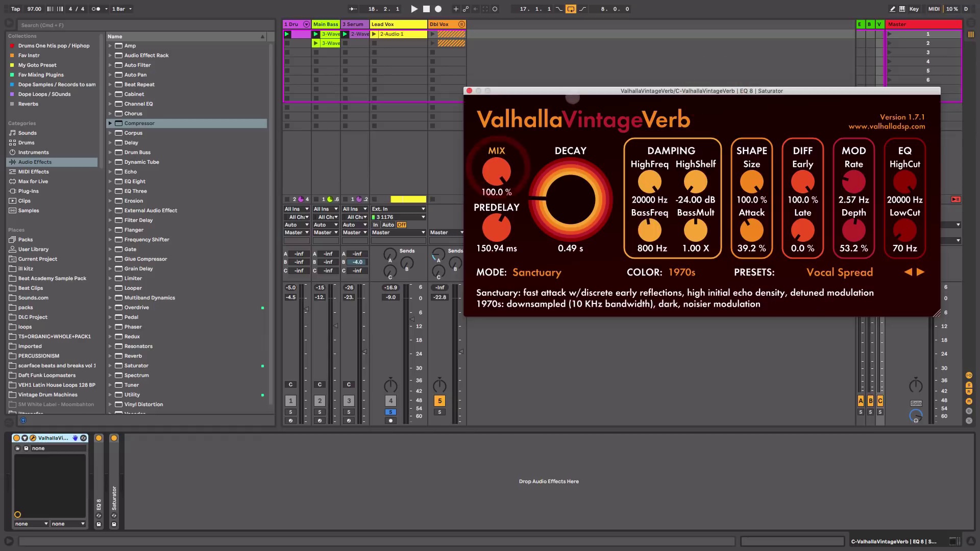
pyautogui.moveTo(877, 24); pyautogui.dragTo(833, 29)
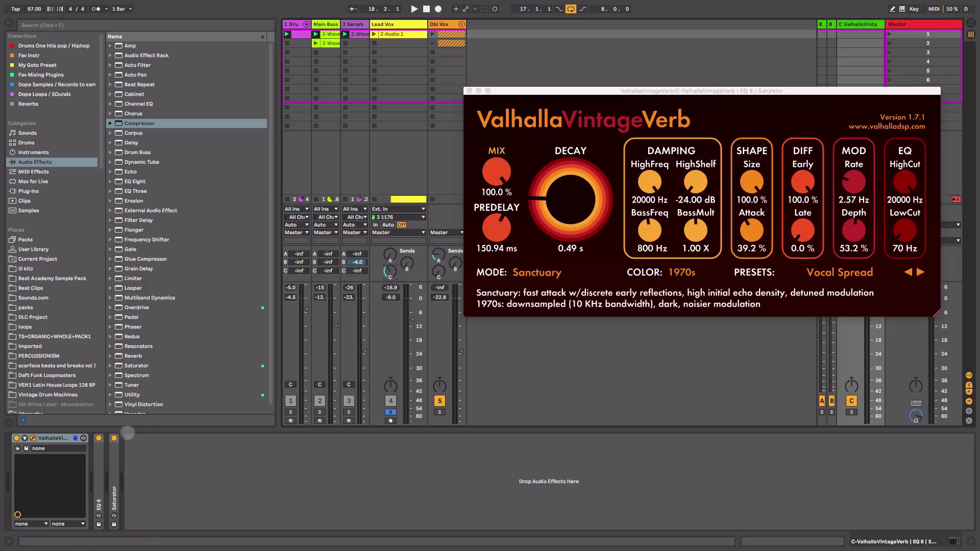
# Unfold the EQ 8 and Saturator on the reverb return and lower the EQ's high-cut frequency to 8.25 kHz
pyautogui.doubleClick(101, 460)
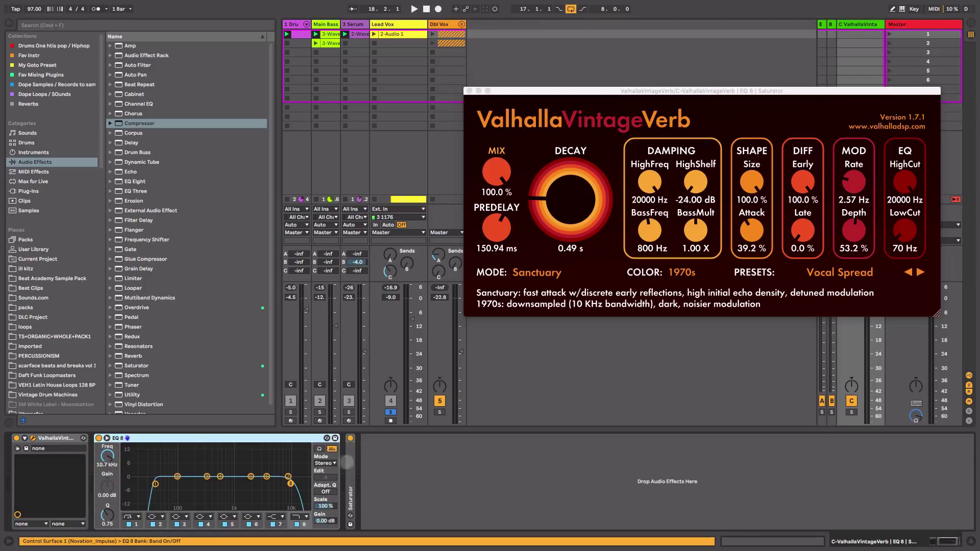
pyautogui.doubleClick(350, 462)
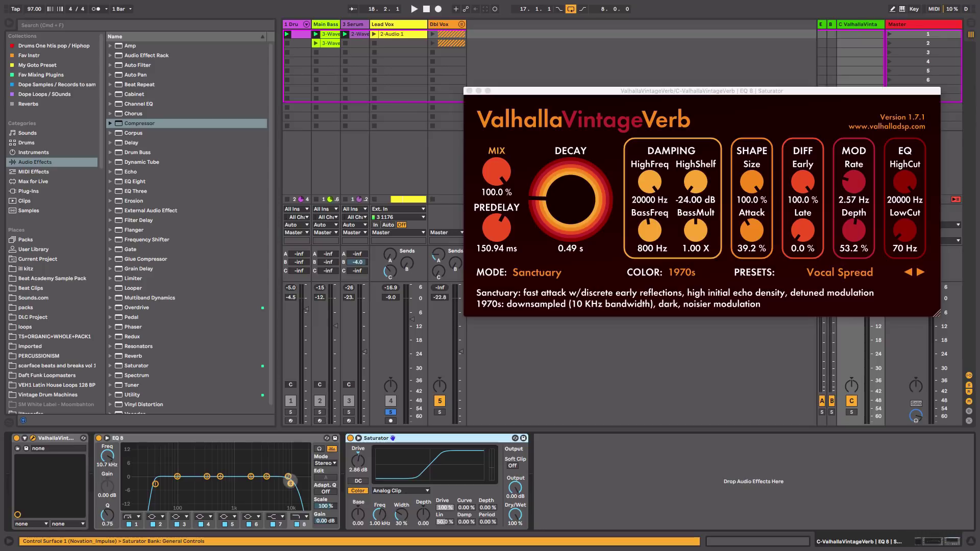
pyautogui.moveTo(290, 483); pyautogui.dragTo(286, 484)
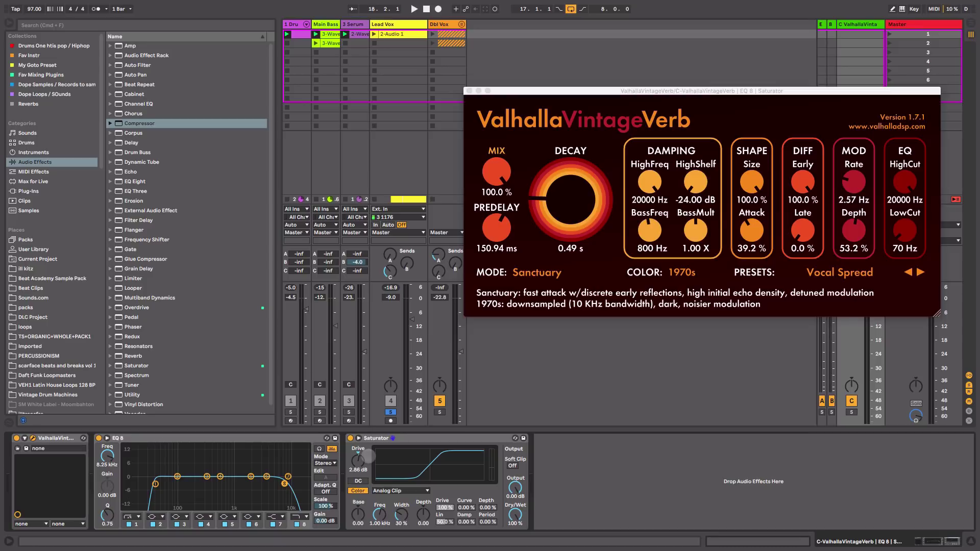
# Play the vocal through ValhallaVintageVerb, try shorter and longer predelays, and set the predelay to about 170 ms
pyautogui.press('space')
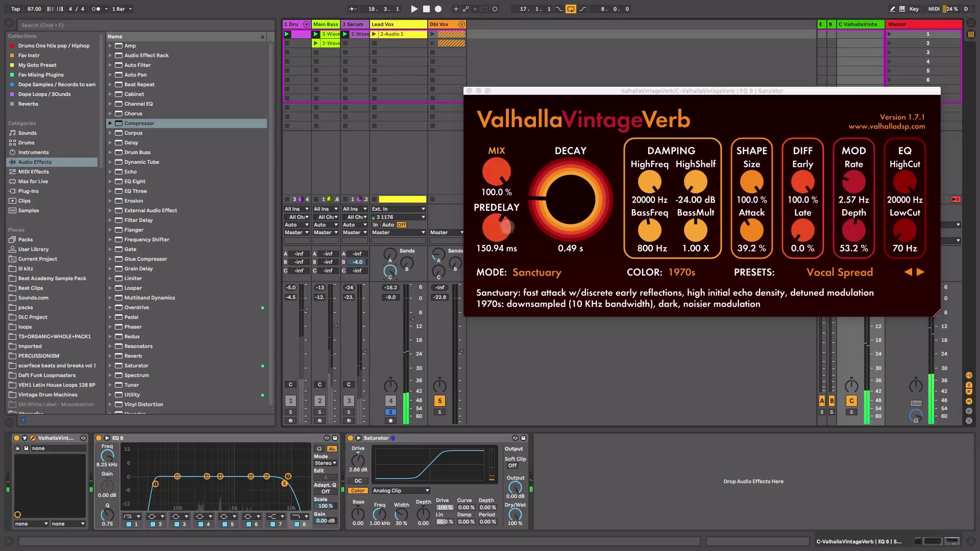
pyautogui.click(559, 199)
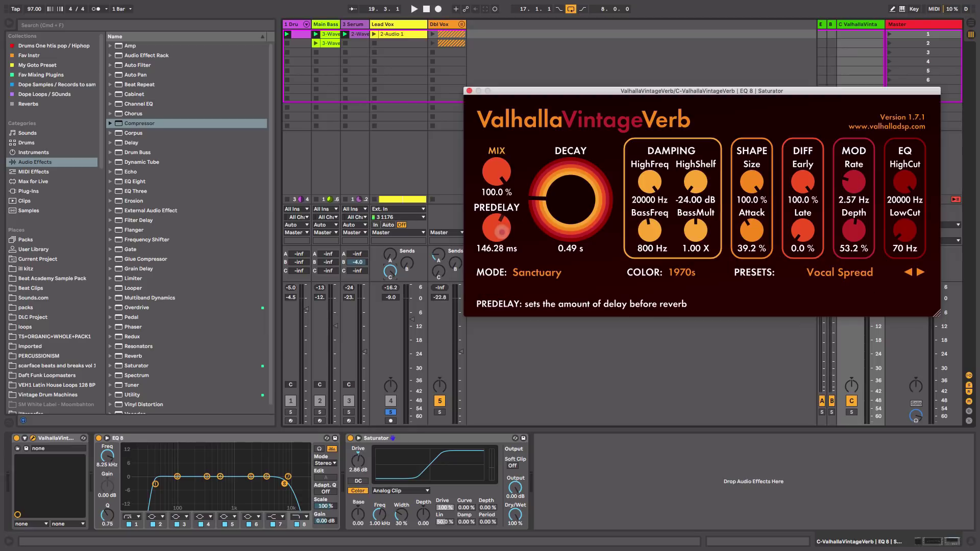
pyautogui.moveTo(497, 238); pyautogui.dragTo(495, 281)
pyautogui.press('space')
pyautogui.moveTo(502, 226); pyautogui.dragTo(521, 191)
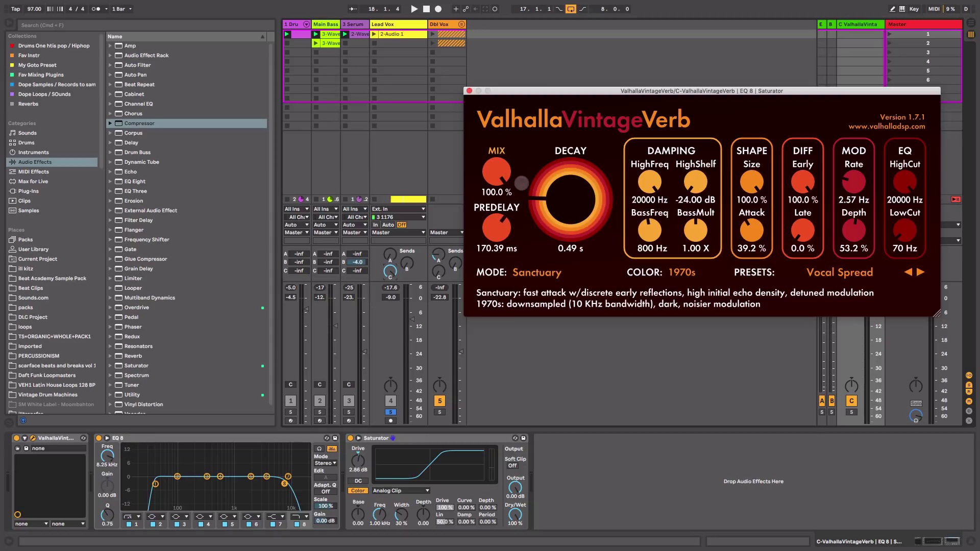
pyautogui.press('space')
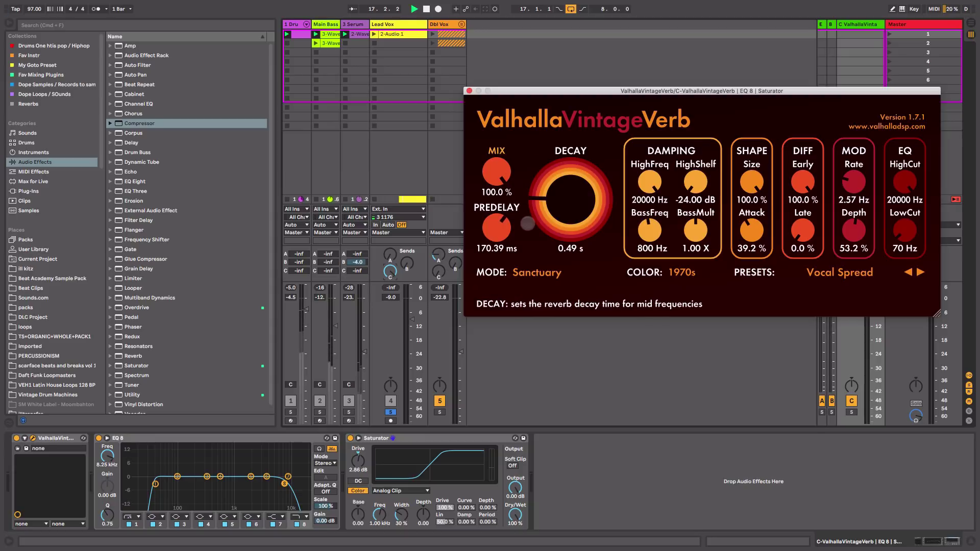
pyautogui.moveTo(497, 229); pyautogui.dragTo(499, 228)
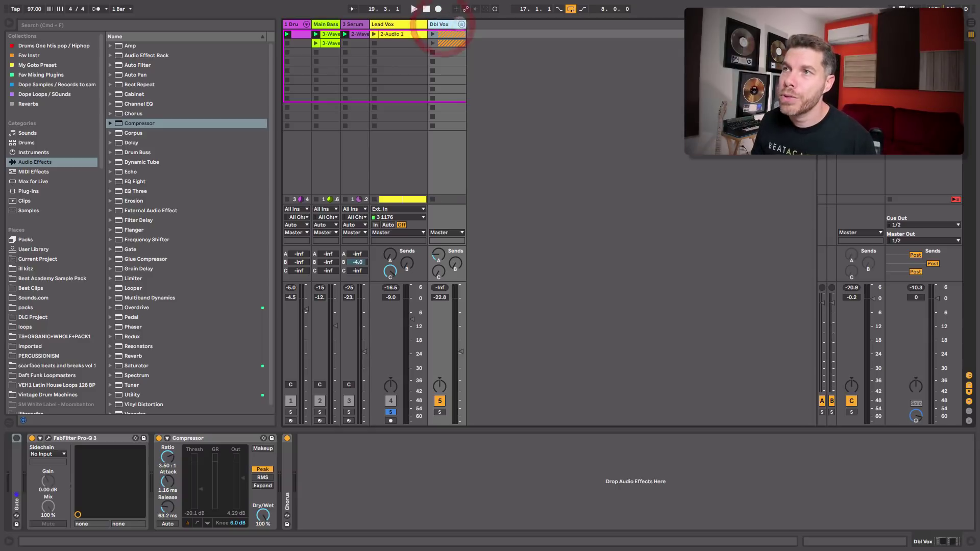
# Unfold the Dbl Vox group and examine its two doubled vocal clips in the arrangement before returning to the session mixer
pyautogui.click(462, 24)
pyautogui.click(485, 27)
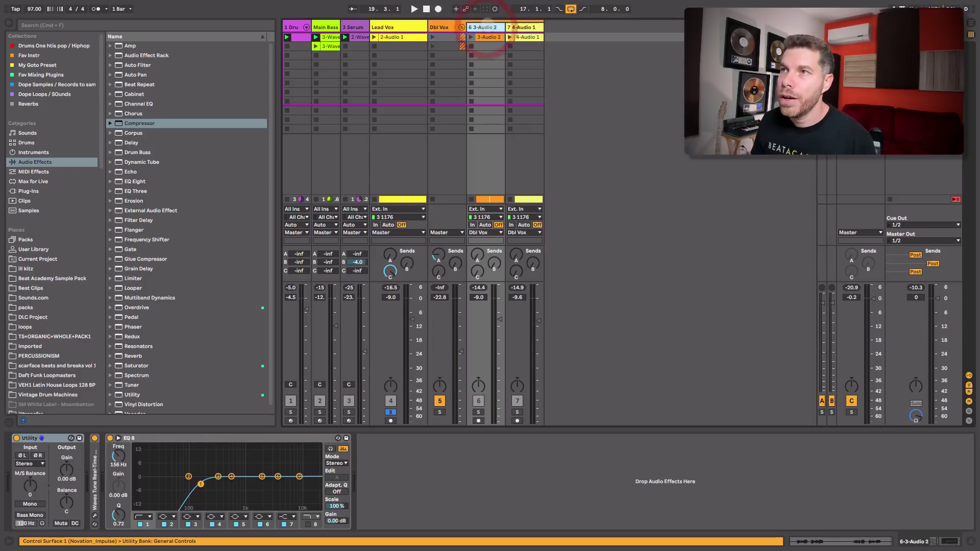
pyautogui.press('Tab')
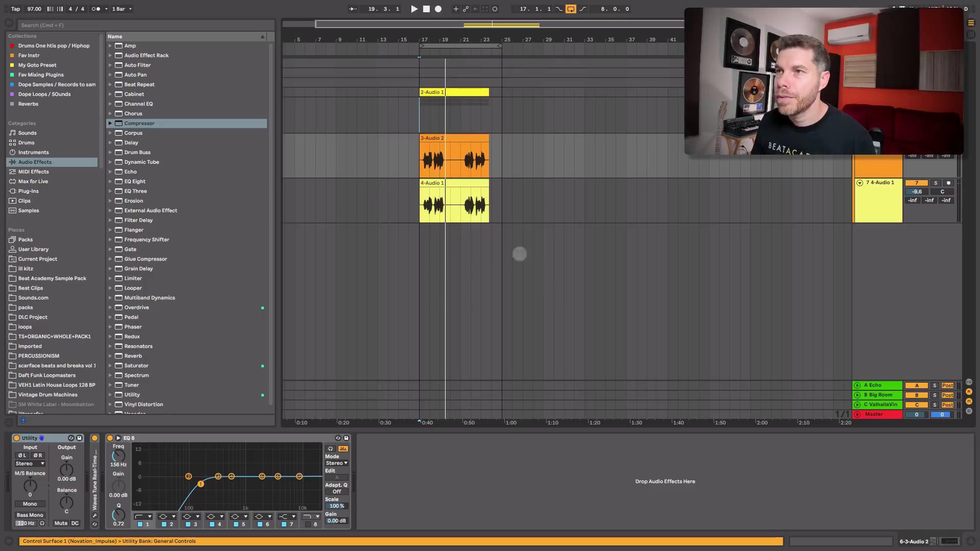
pyautogui.click(460, 136)
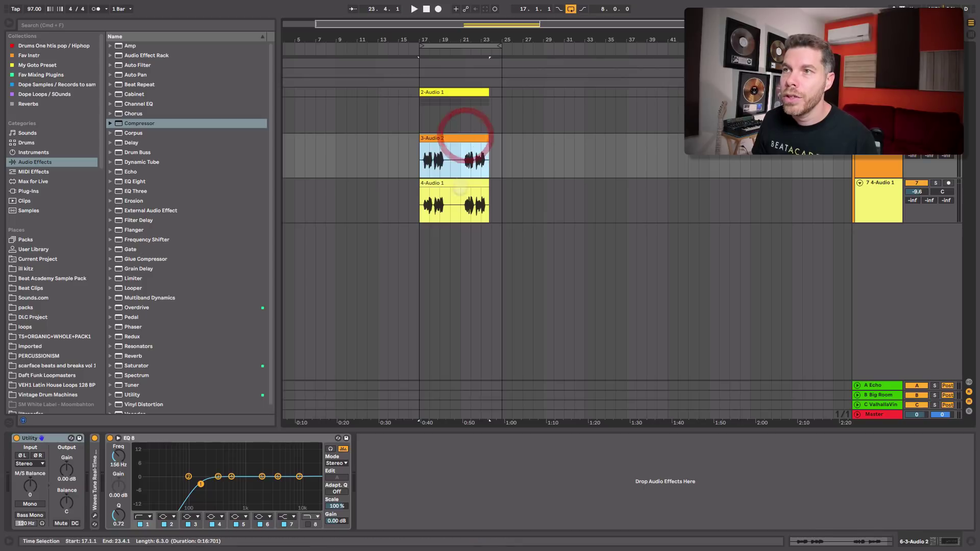
pyautogui.click(460, 182)
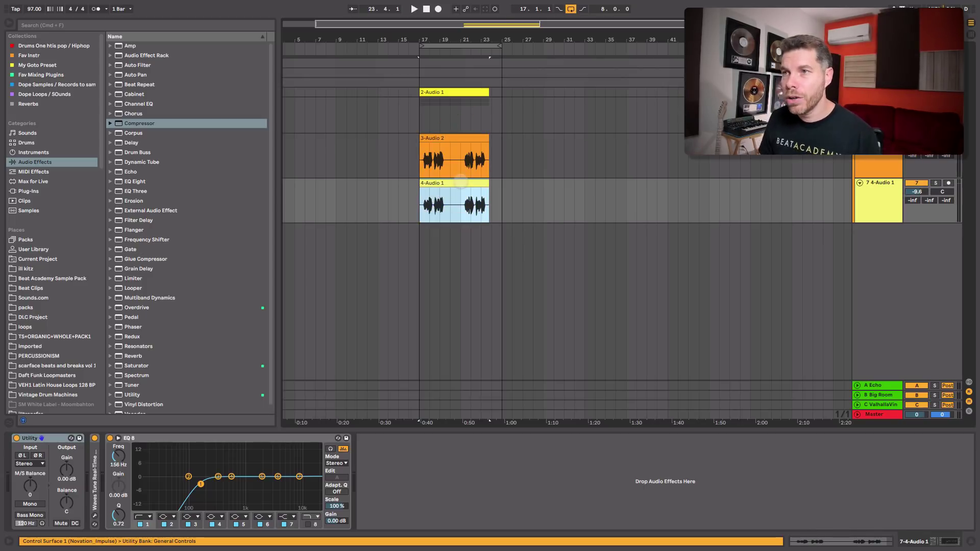
pyautogui.press('Tab')
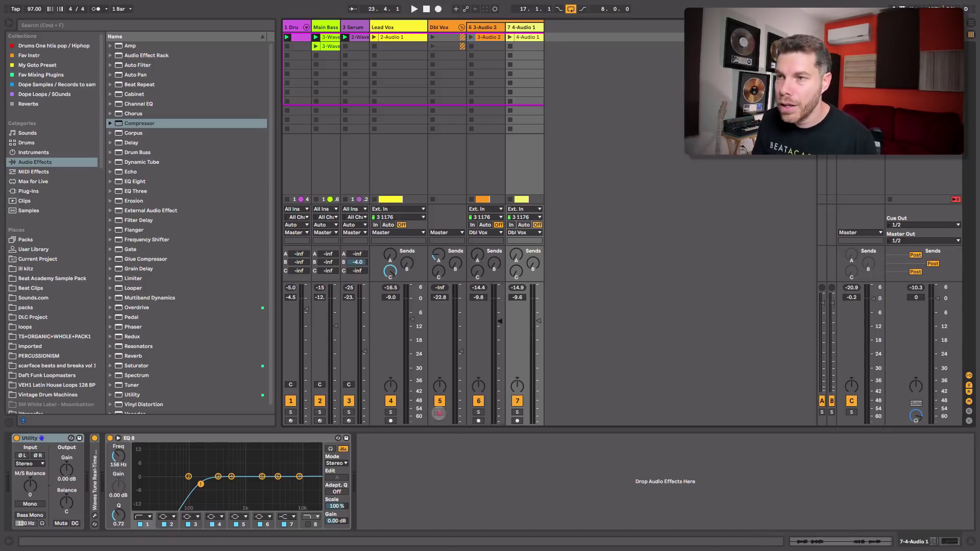
# Solo the Dbl Vox group and play the doubled vocals with the group volume set to -8.0 dB
pyautogui.click(439, 412)
pyautogui.press('space')
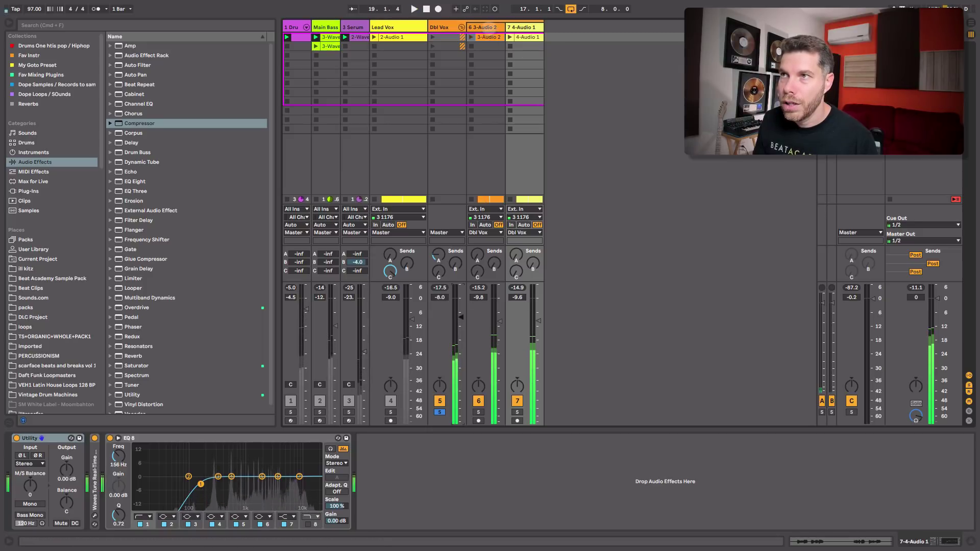
pyautogui.press('space')
# Unfold Waves Tune Real-Time on the 3-Audio 2 track and set its EQ 8 low-cut frequency to 167 Hz
pyautogui.click(487, 27)
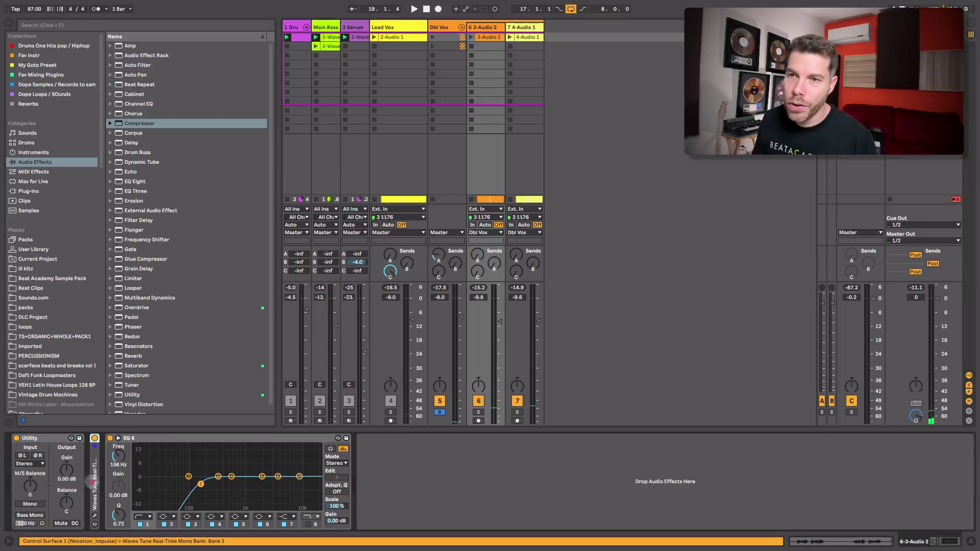
pyautogui.doubleClick(93, 480)
pyautogui.click(111, 438)
pyautogui.click(110, 437)
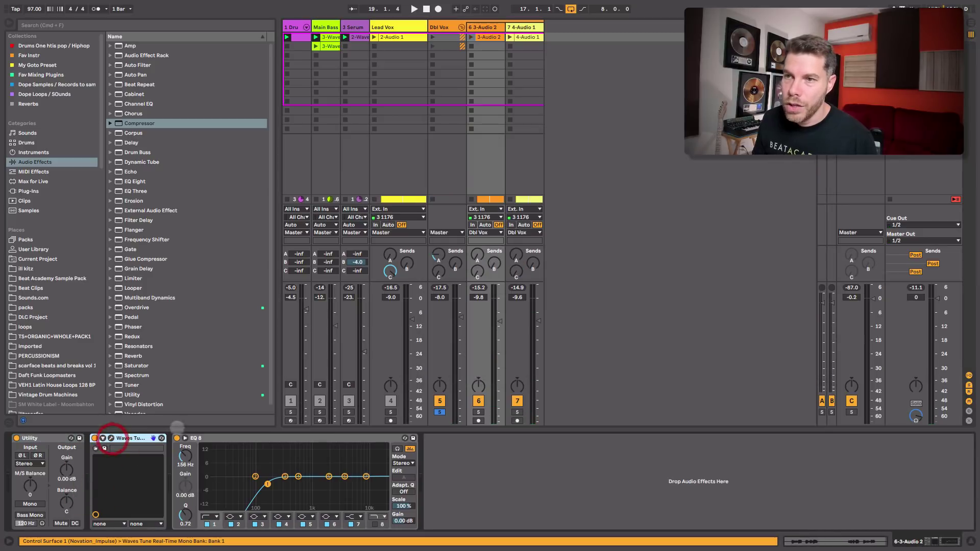
pyautogui.moveTo(258, 487); pyautogui.dragTo(267, 483)
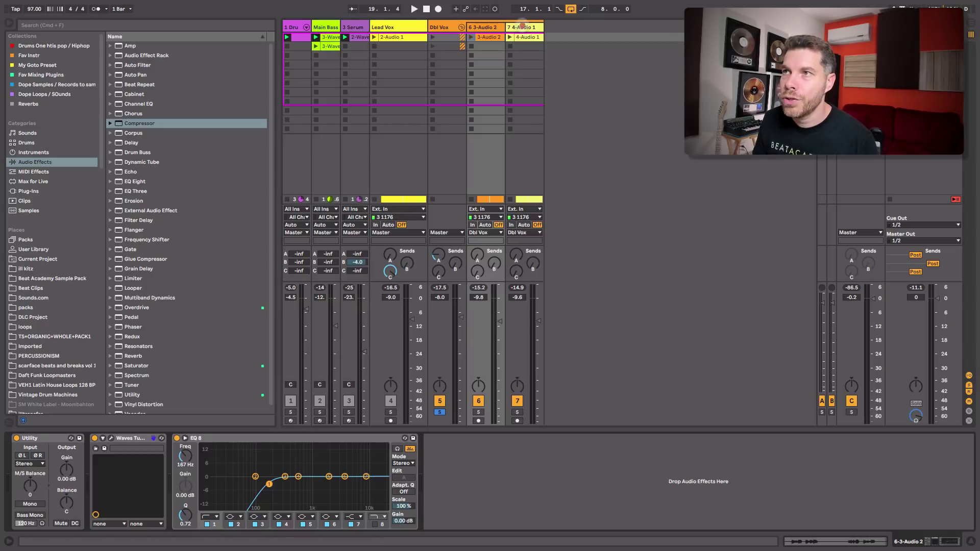
# Review the Dbl Vox group's Pro-Q 3 curve, close its window, and inspect the Compressor settings
pyautogui.click(440, 27)
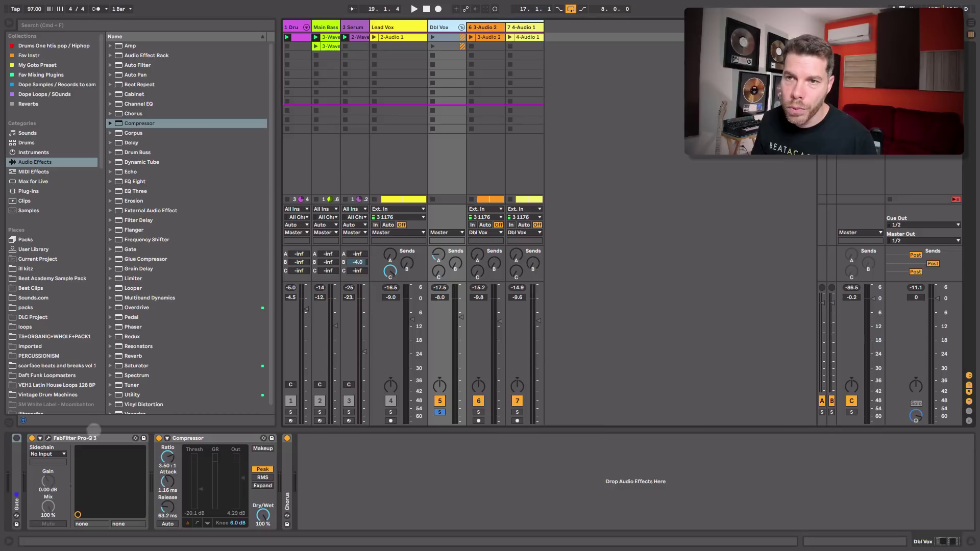
pyautogui.click(48, 438)
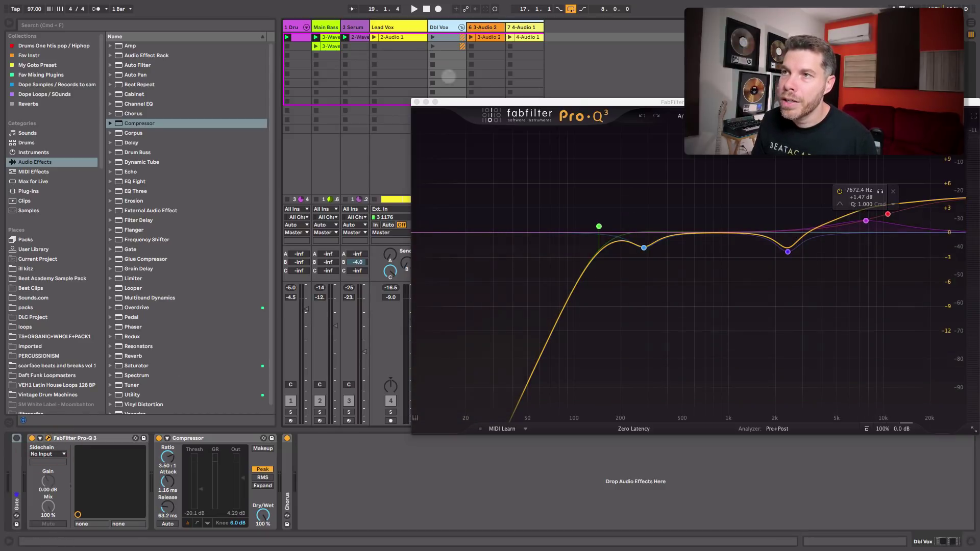
pyautogui.click(417, 101)
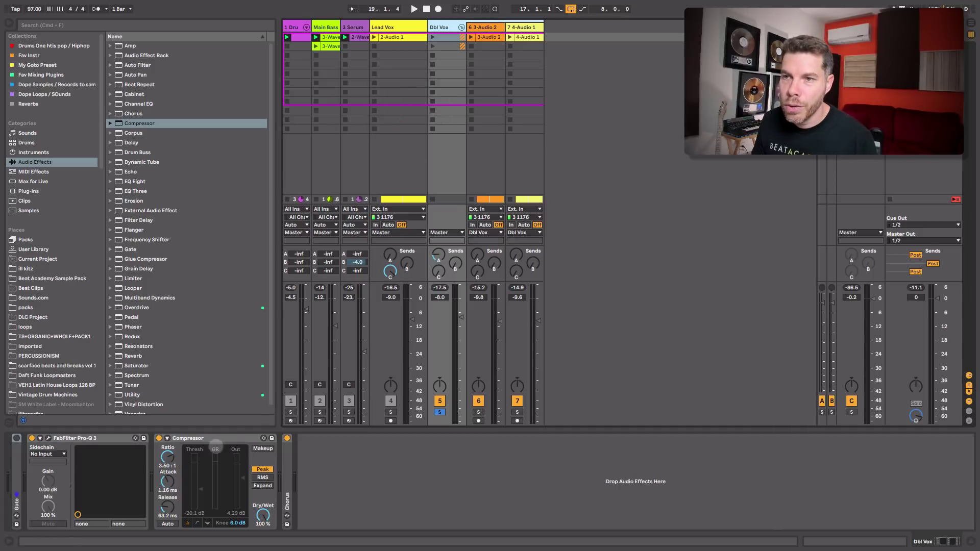
pyautogui.click(200, 437)
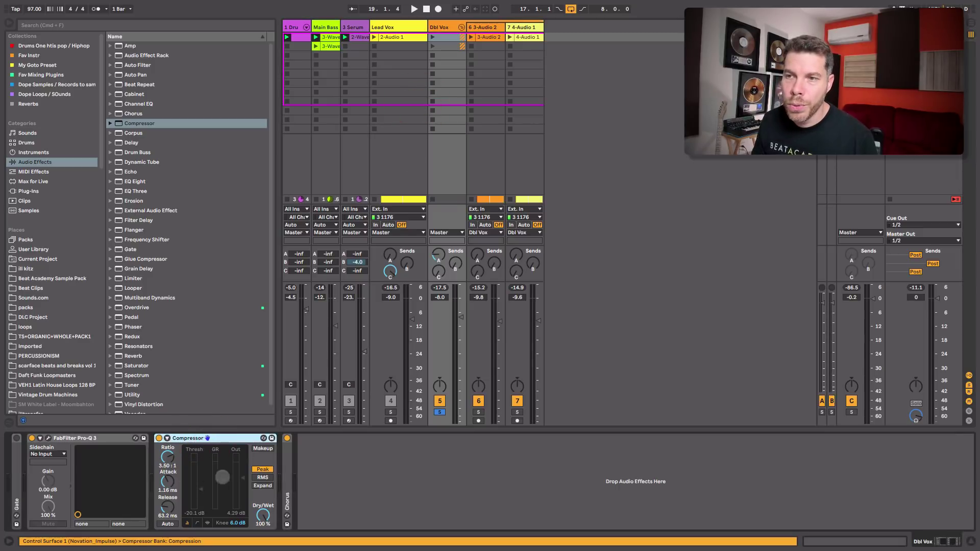
# Unfold the Dbl Vox Chorus and, during playback, set its Dry/Wet to 37% and the group volume to -7.0 dB
pyautogui.doubleClick(286, 481)
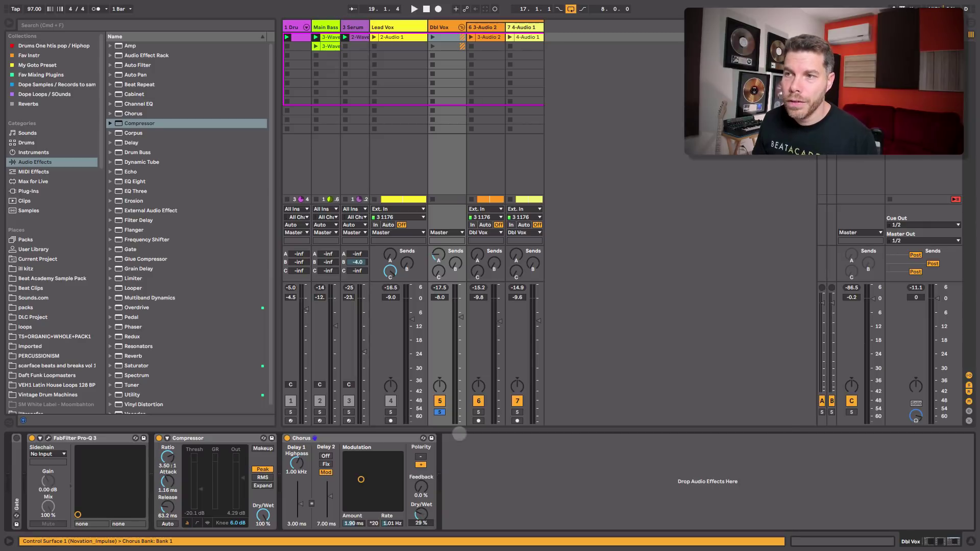
pyautogui.press('space')
pyautogui.moveTo(461, 316); pyautogui.dragTo(461, 314)
pyautogui.moveTo(420, 512)
pyautogui.mouseDown()
pyautogui.moveTo(420, 499)
pyautogui.moveTo(419, 513)
pyautogui.mouseUp()
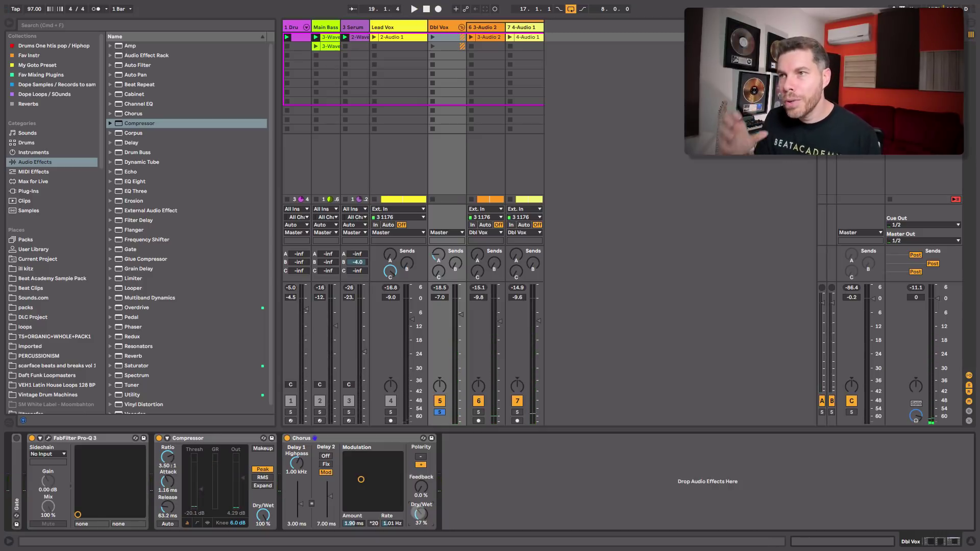
# Raise the Dbl Vox group's send C to the reverb, stop playback, and fold the group
pyautogui.moveTo(439, 270); pyautogui.dragTo(438, 272)
pyautogui.press('space')
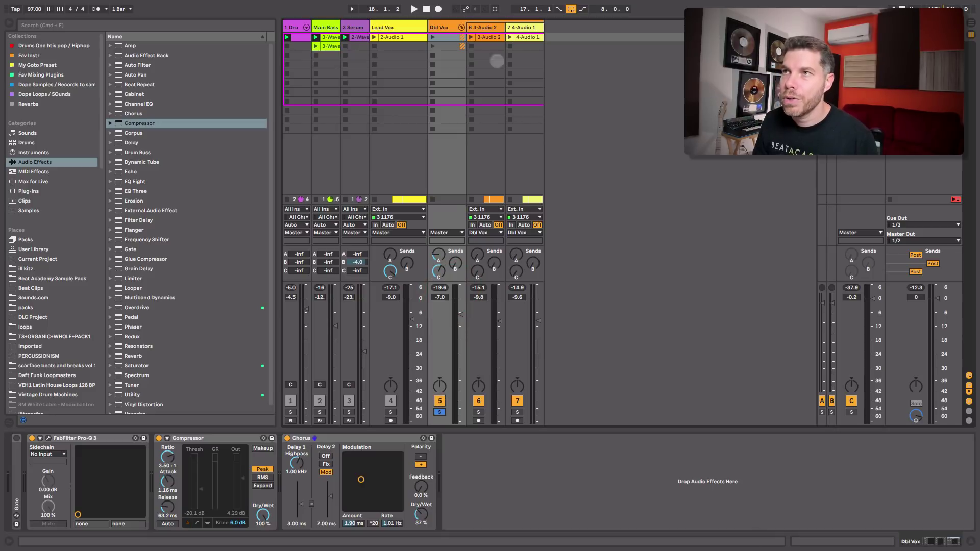
pyautogui.click(461, 26)
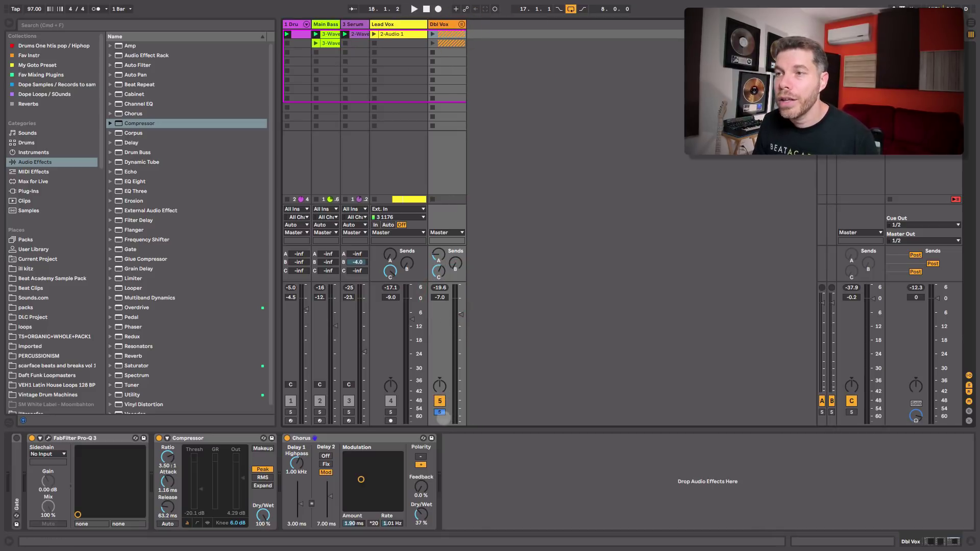
# Unsolo Dbl Vox and balance the vocals against the full beat, with Dbl Vox at -18.4 dB and Lead Vox at -11.4 dB
pyautogui.click(439, 412)
pyautogui.press('space')
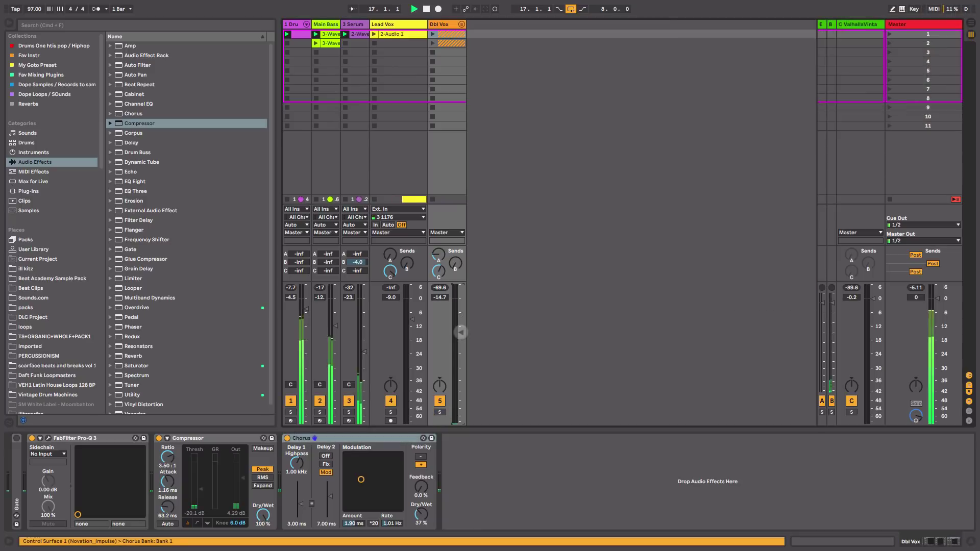
pyautogui.moveTo(460, 333); pyautogui.dragTo(461, 340)
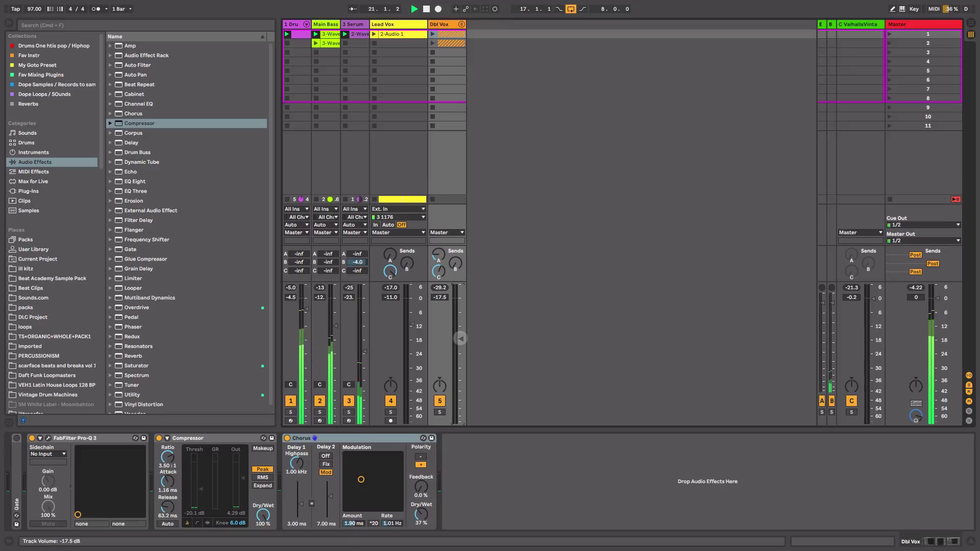
pyautogui.moveTo(461, 338); pyautogui.dragTo(460, 340)
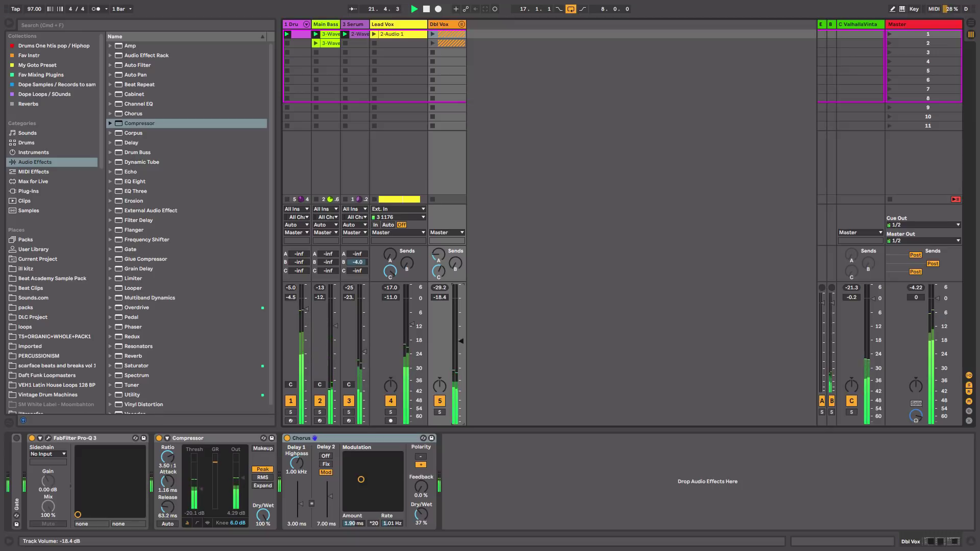
pyautogui.scroll(-2, 427, 331)
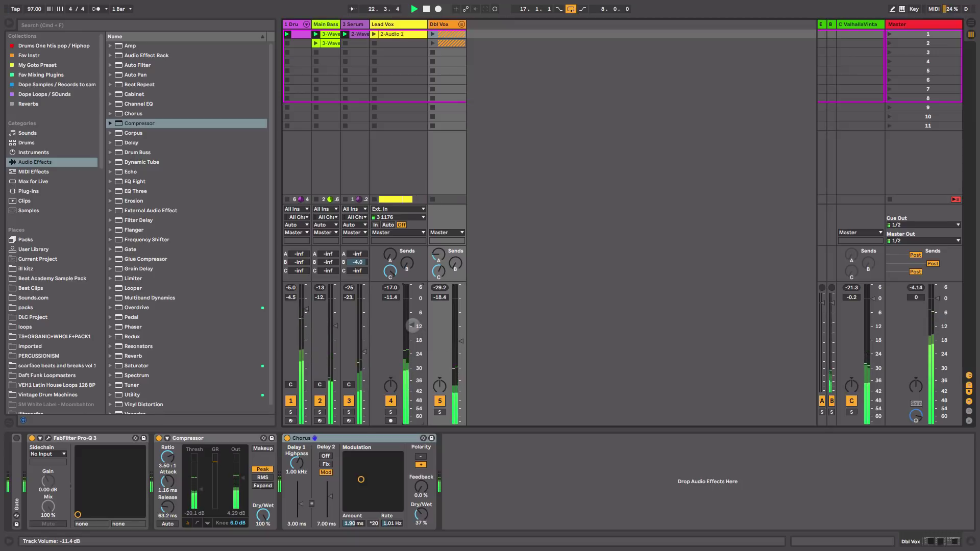